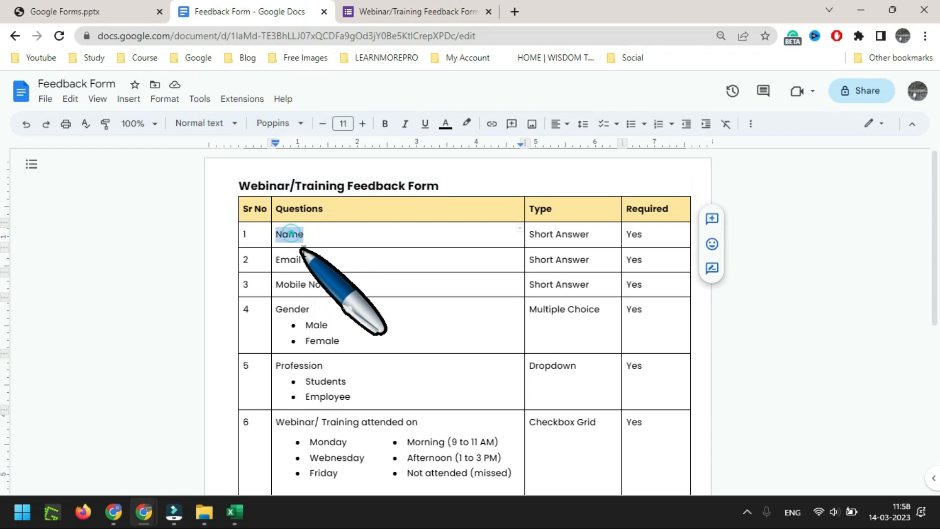
# Title the first question 'Name' and make it required
pyautogui.hotkey('ctrl', 'c')
pyautogui.hotkey('ctrl', 'Tab')
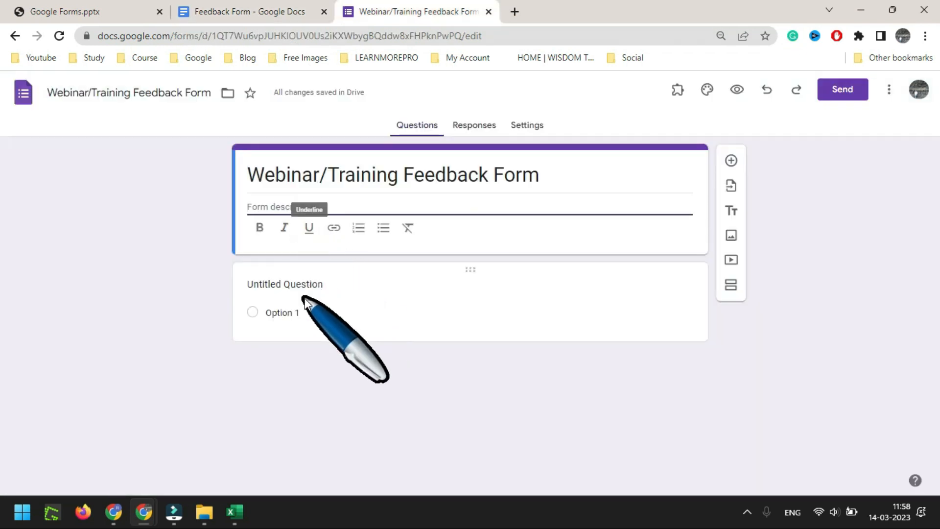
pyautogui.click(303, 284)
pyautogui.hotkey('ctrl', 'v')
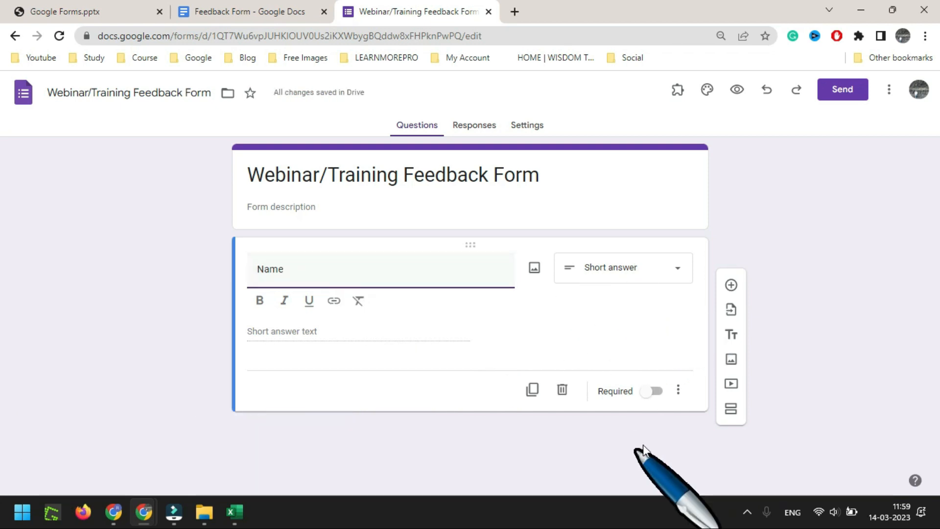
pyautogui.click(651, 392)
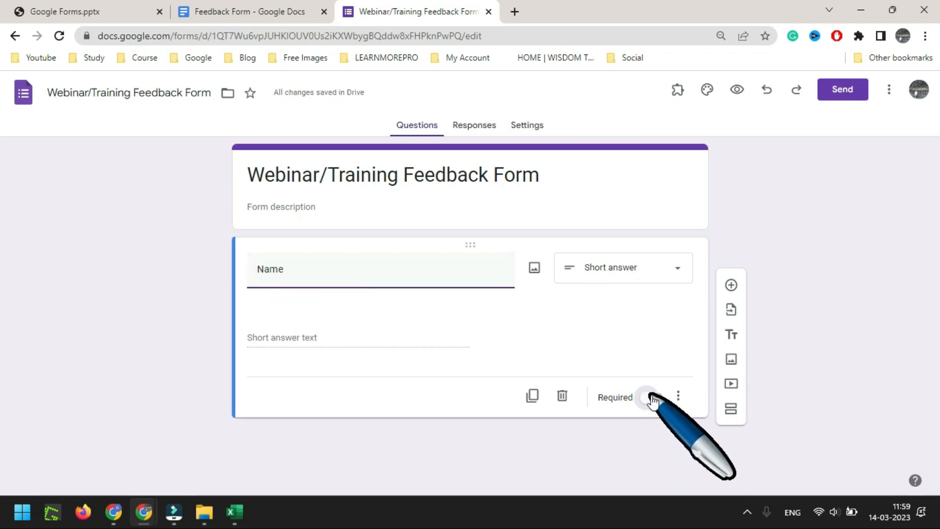
# Add a required short-answer question titled 'Email ID'
pyautogui.click(732, 286)
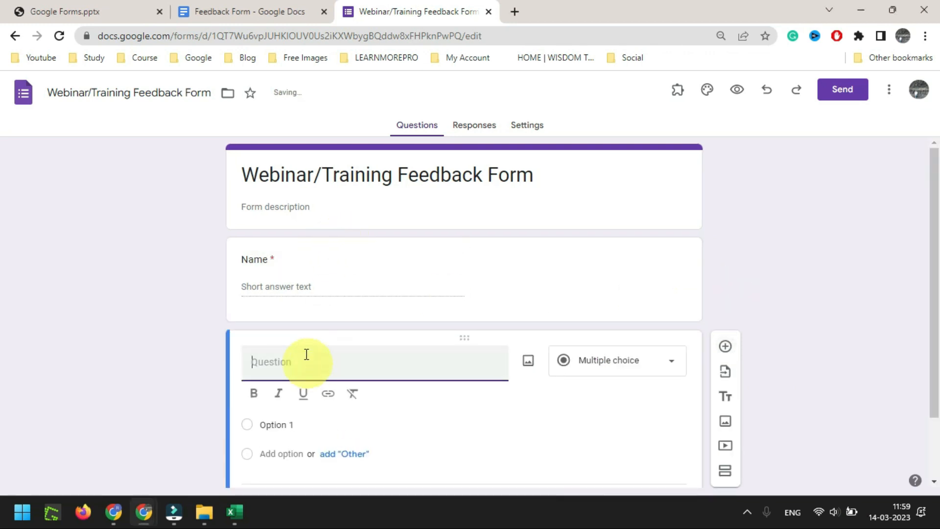
pyautogui.click(250, 11)
pyautogui.moveTo(313, 260); pyautogui.dragTo(283, 265)
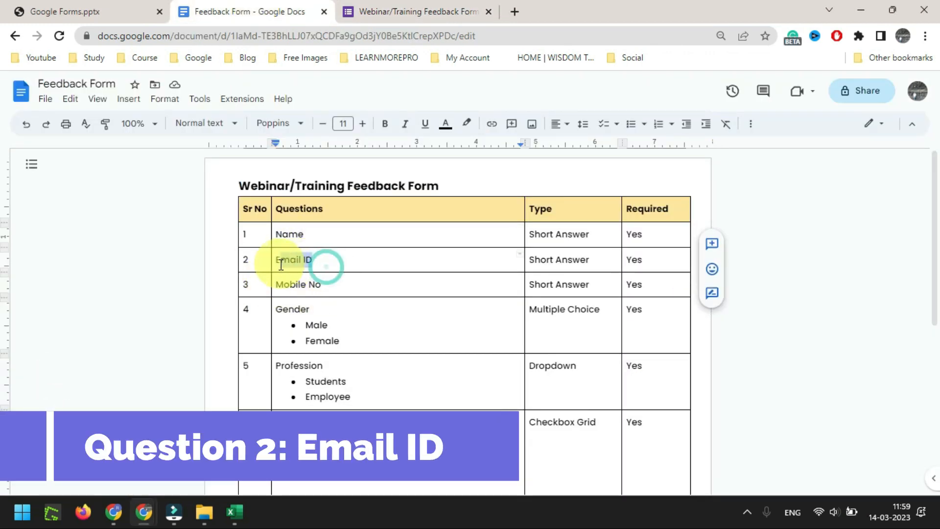
pyautogui.click(395, 11)
pyautogui.hotkey('ctrl', 'v')
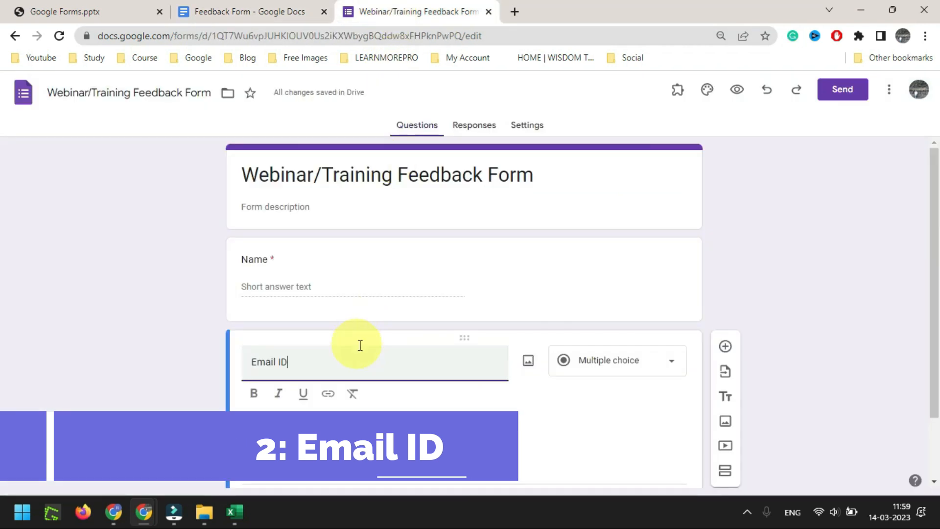
pyautogui.scroll(-1, 394, 237)
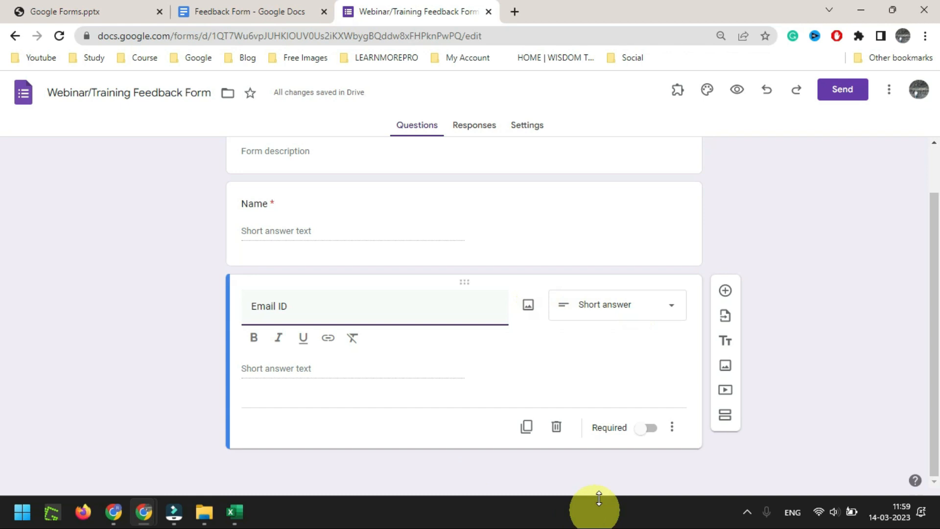
pyautogui.click(647, 430)
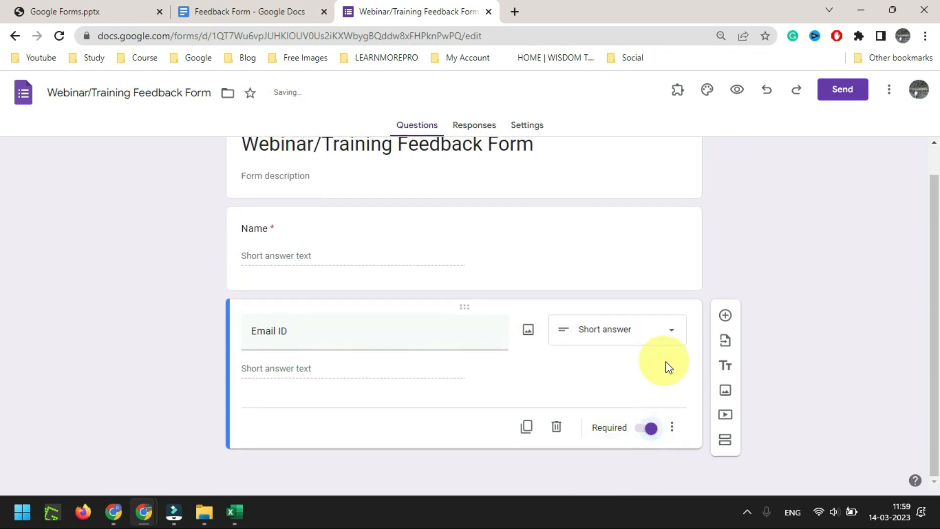
# Add Text > Email response validation to Email ID, then add a blank question
pyautogui.click(673, 430)
pyautogui.click(719, 460)
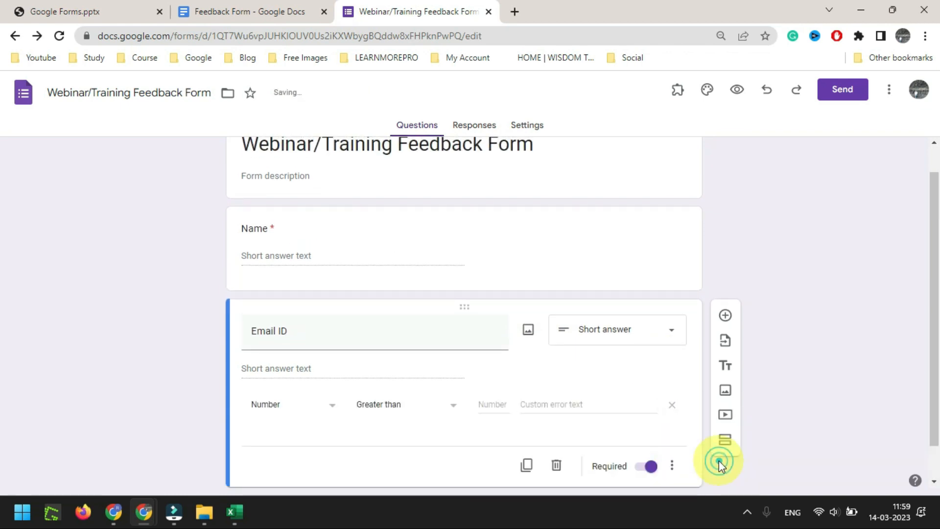
pyautogui.click(333, 411)
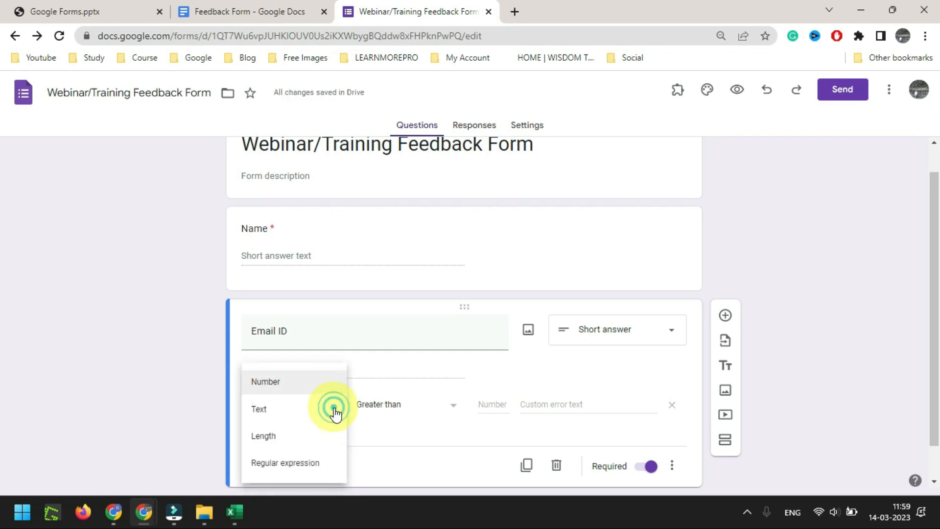
pyautogui.click(264, 419)
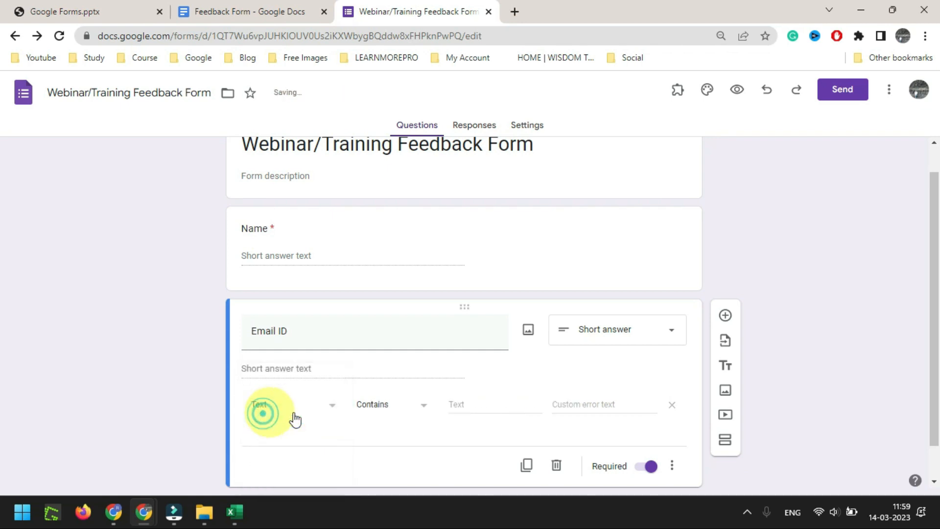
pyautogui.click(421, 409)
pyautogui.click(381, 437)
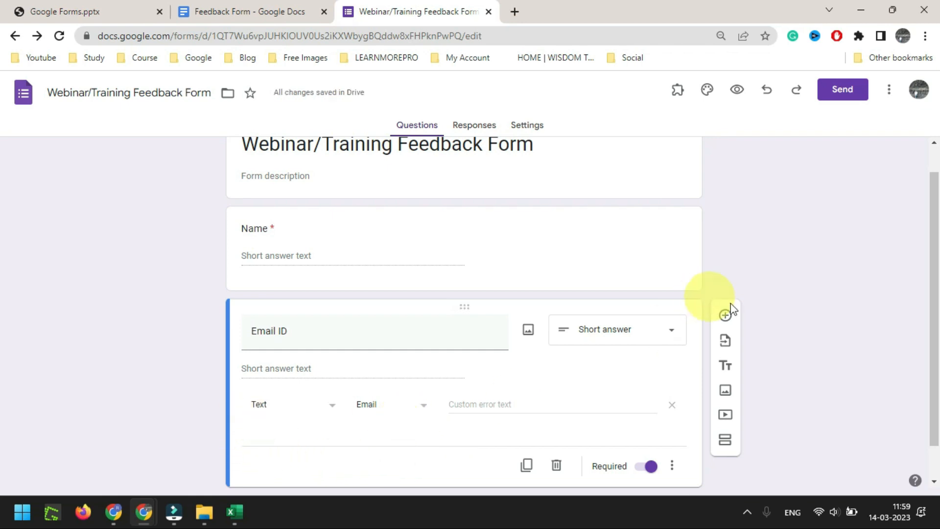
pyautogui.click(724, 316)
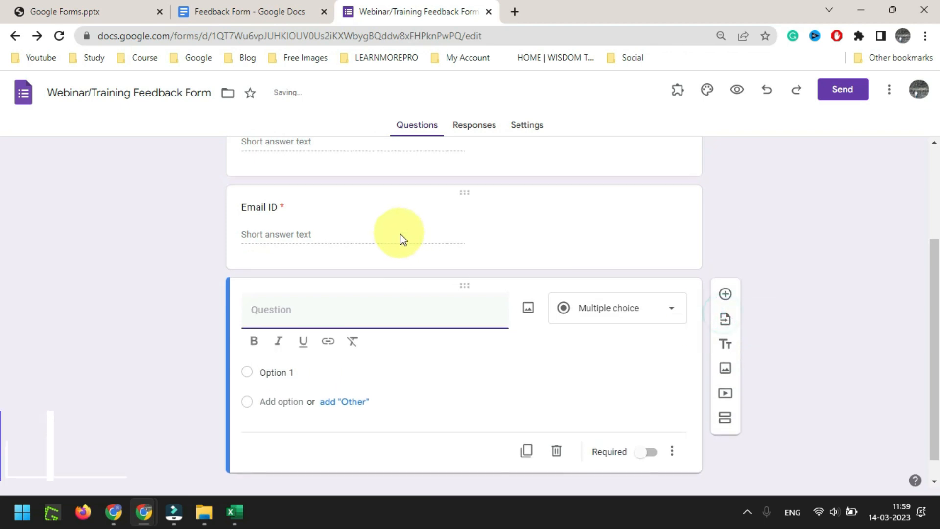
# Create a required 'Mobile No' question with Number > Is number validation, then add another question
pyautogui.click(234, 11)
pyautogui.moveTo(323, 284); pyautogui.dragTo(280, 284)
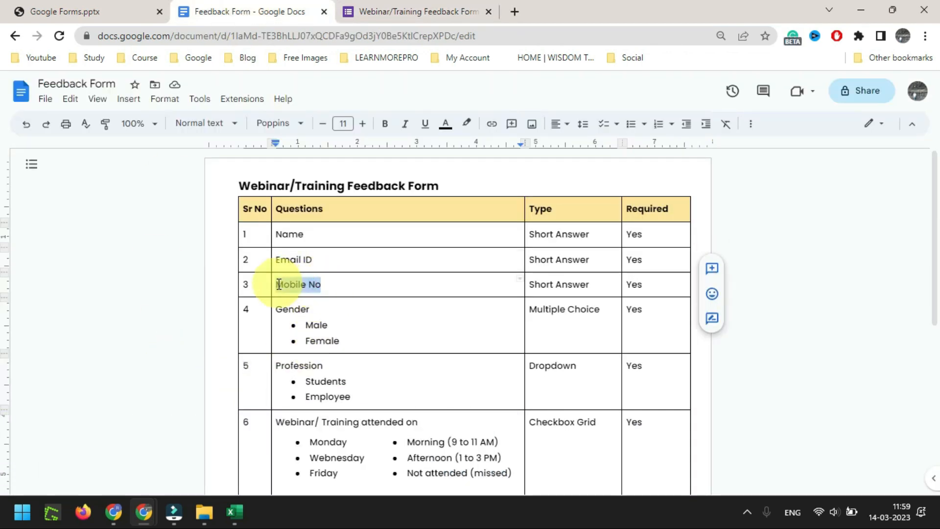
pyautogui.click(382, 11)
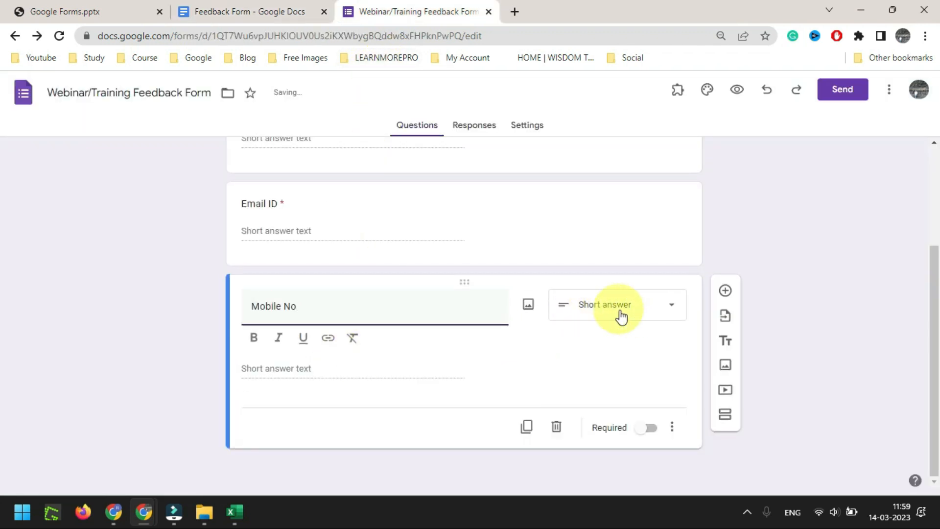
pyautogui.click(648, 428)
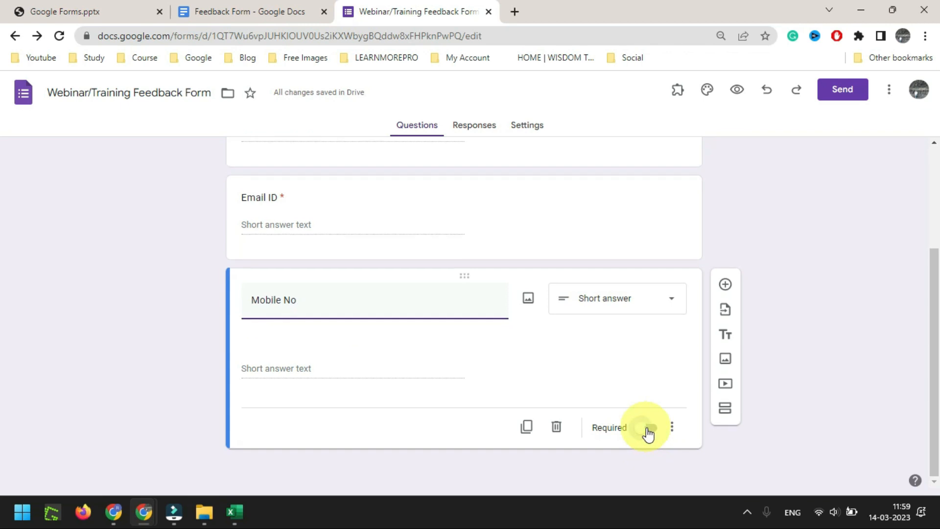
pyautogui.click(671, 430)
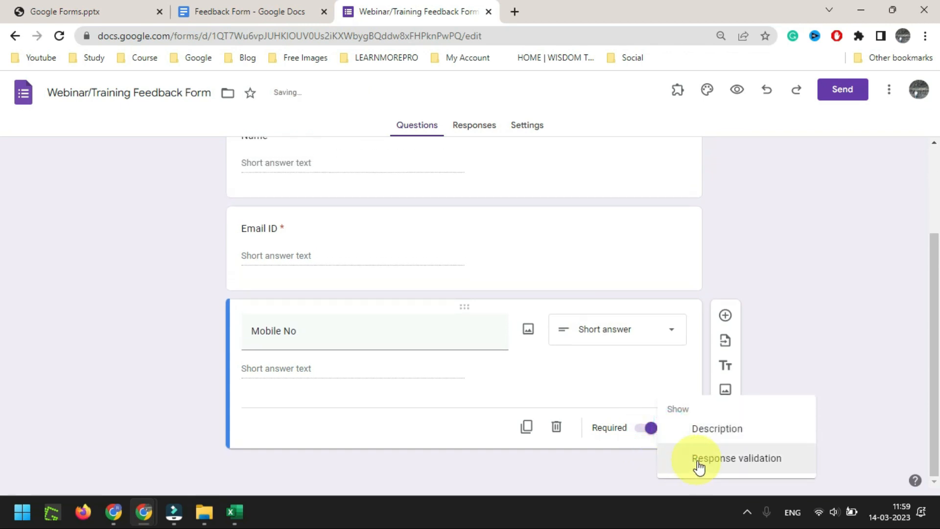
pyautogui.click(697, 460)
pyautogui.click(427, 405)
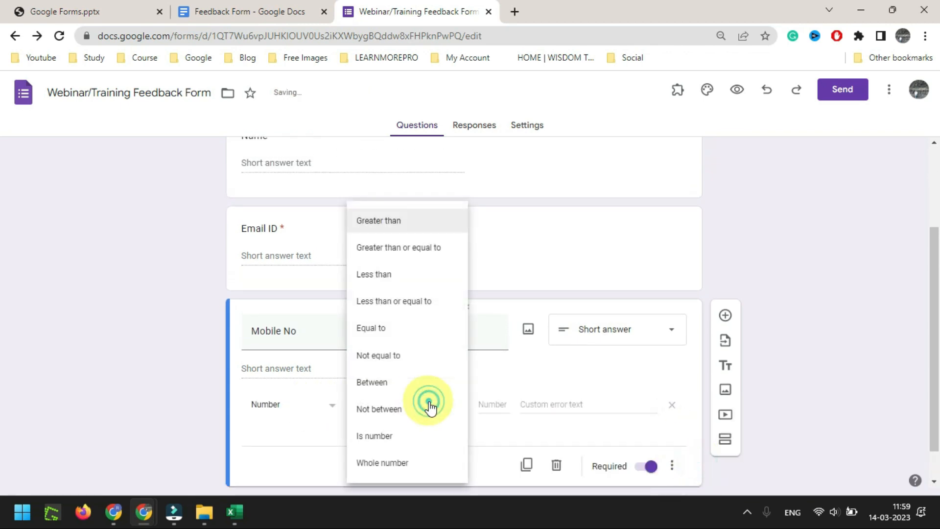
pyautogui.click(411, 436)
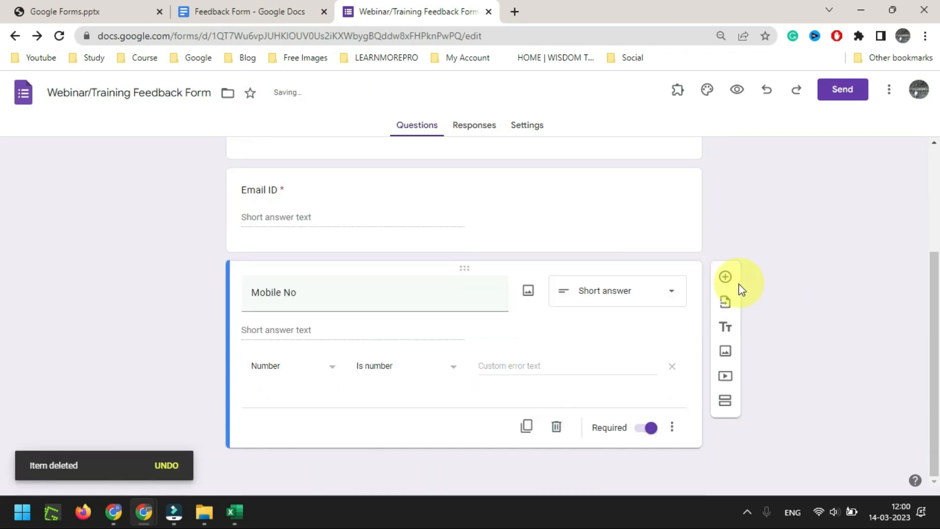
pyautogui.click(725, 278)
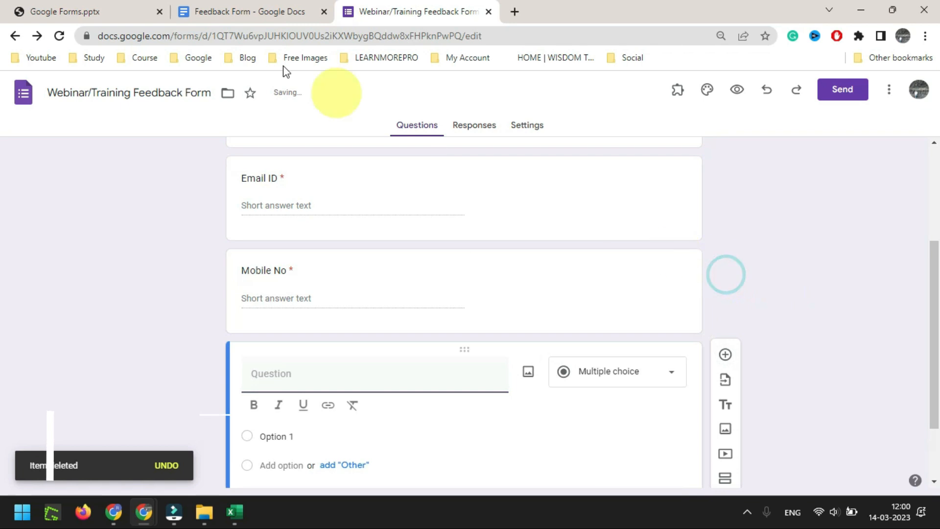
pyautogui.click(251, 7)
# Title the new multiple-choice question 'Gender'
pyautogui.doubleClick(288, 308)
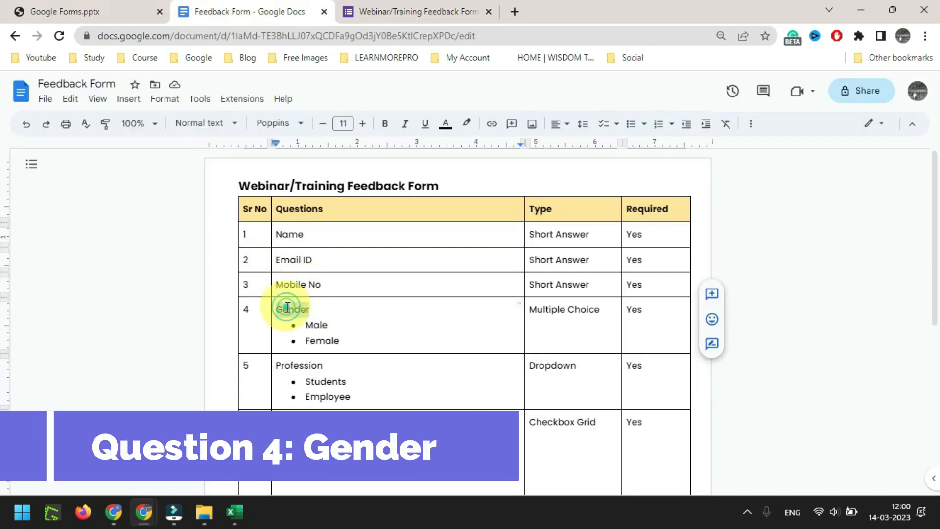
pyautogui.click(368, 13)
pyautogui.hotkey('ctrl', 'v')
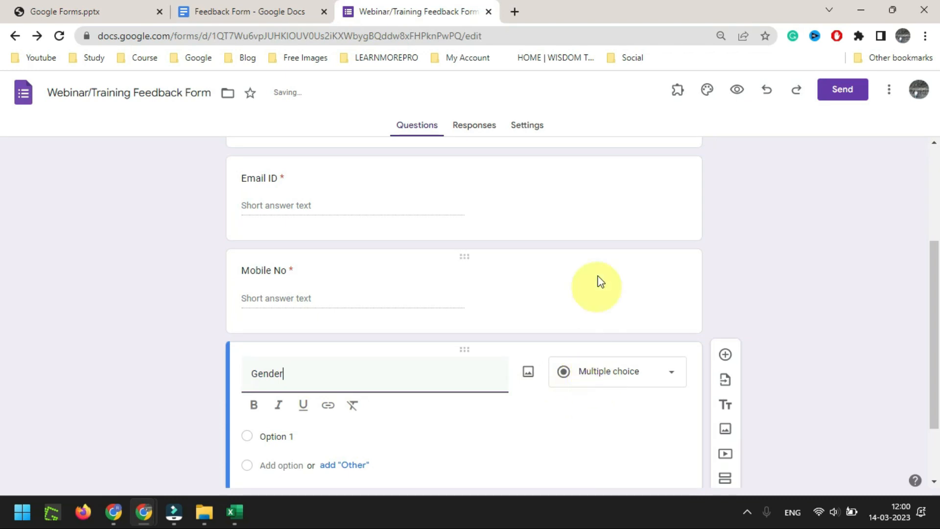
pyautogui.scroll(-2, 598, 294)
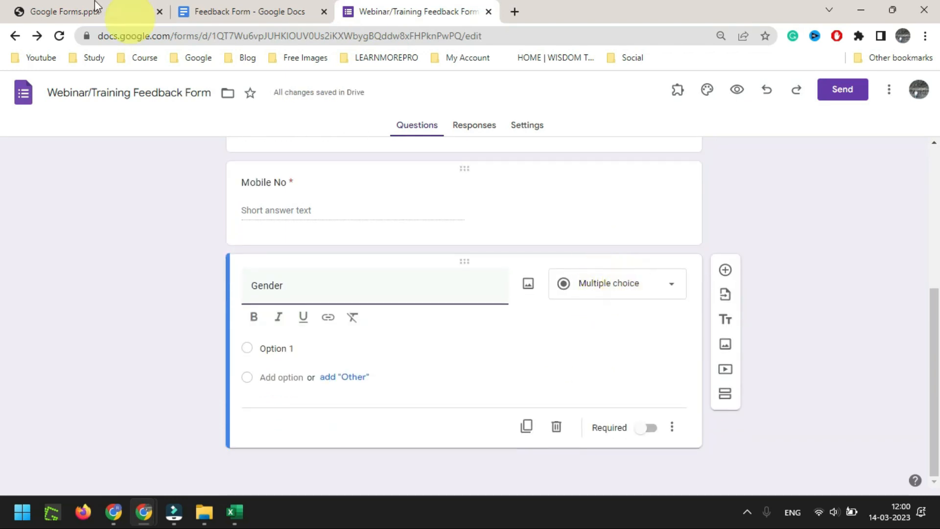
# Give Gender the options Male and Female, make it required, and add a new question
pyautogui.click(233, 11)
pyautogui.moveTo(350, 346); pyautogui.dragTo(302, 327)
pyautogui.hotkey('ctrl', 'c')
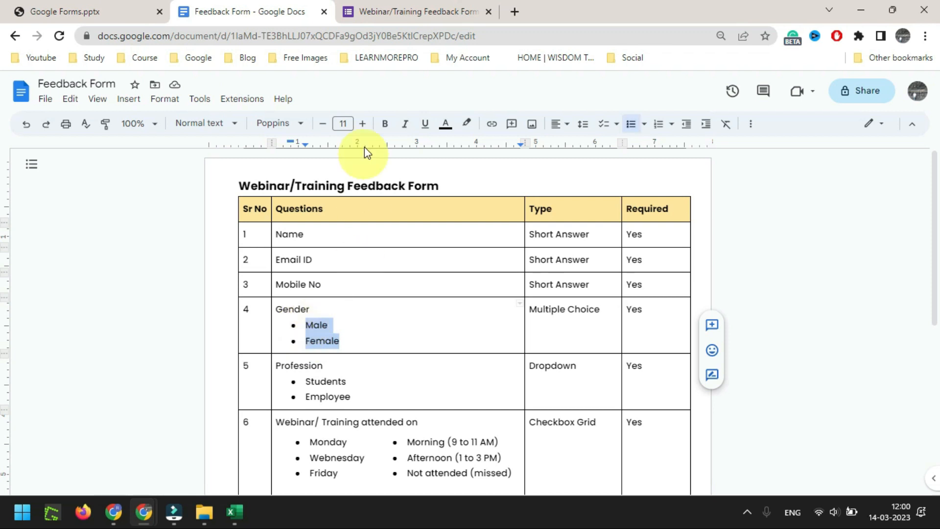
pyautogui.click(397, 11)
pyautogui.click(286, 345)
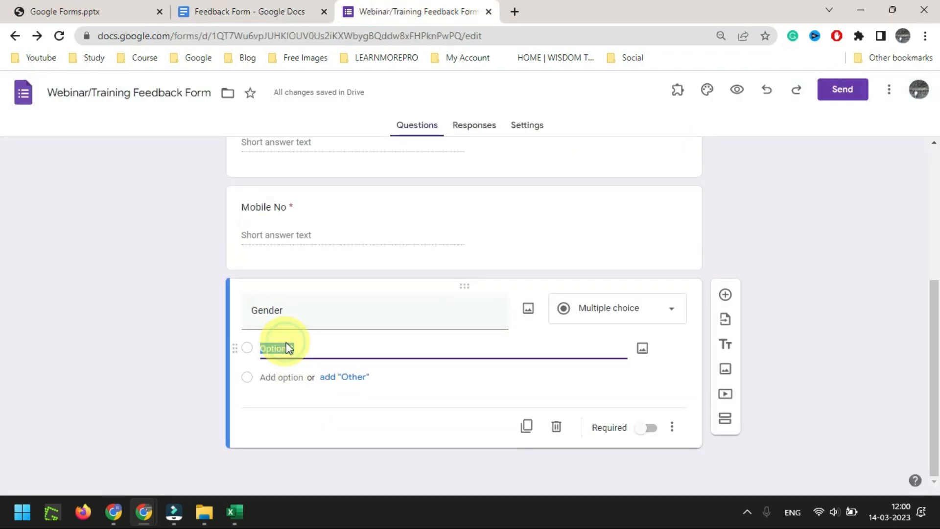
pyautogui.hotkey('ctrl', 'v')
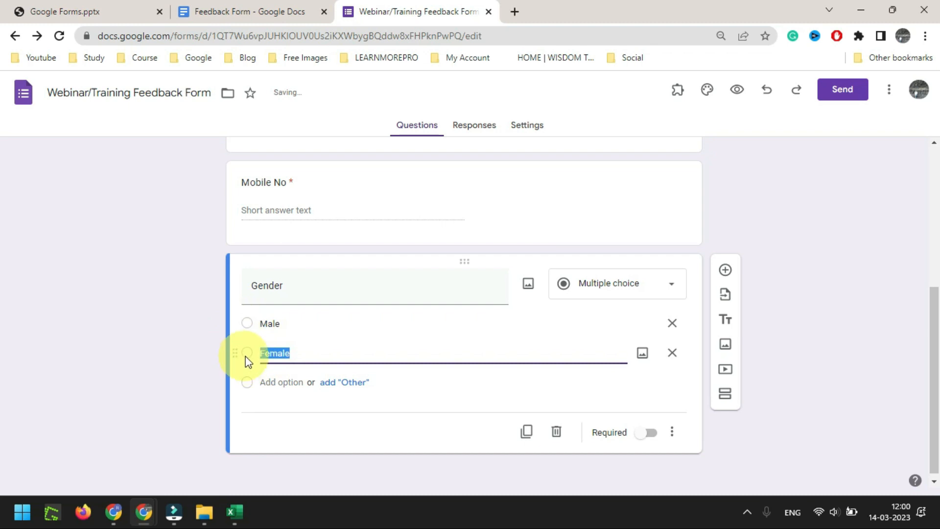
pyautogui.click(645, 432)
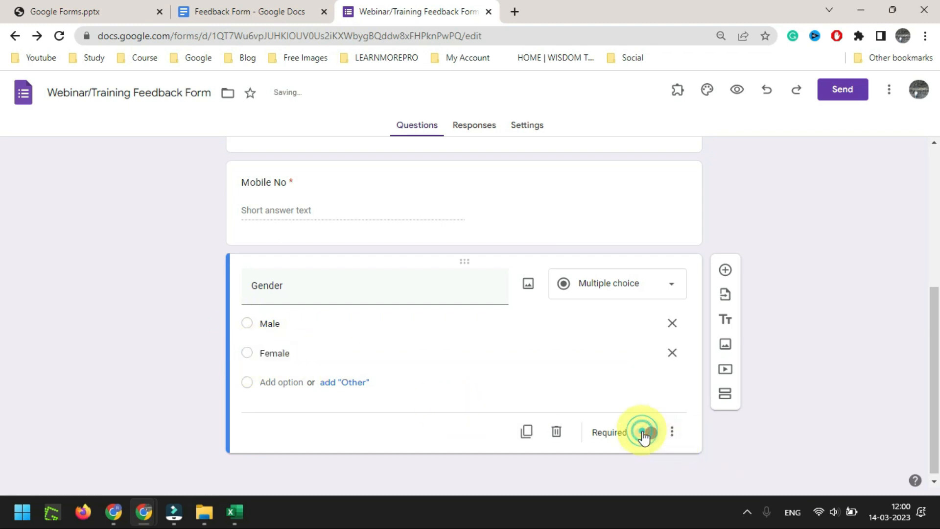
pyautogui.click(724, 270)
pyautogui.click(239, 11)
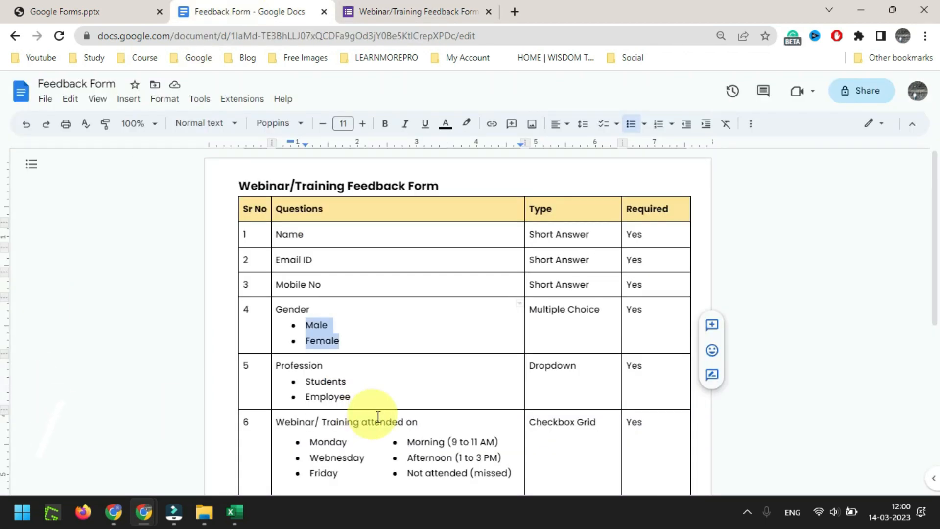
pyautogui.doubleClick(307, 367)
pyautogui.hotkey('ctrl', 'c')
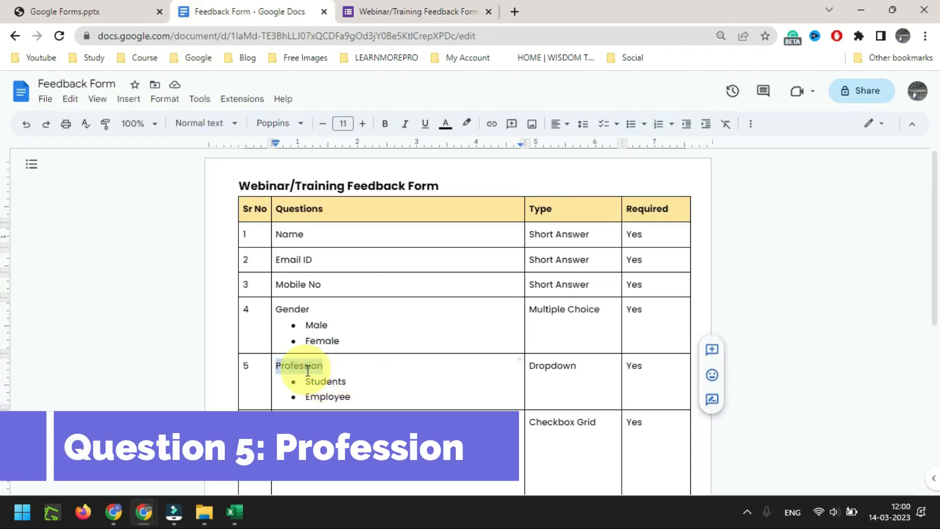
# Make a 'Profession' dropdown question with the options Students and Employee
pyautogui.hotkey('ctrl', 'Tab')
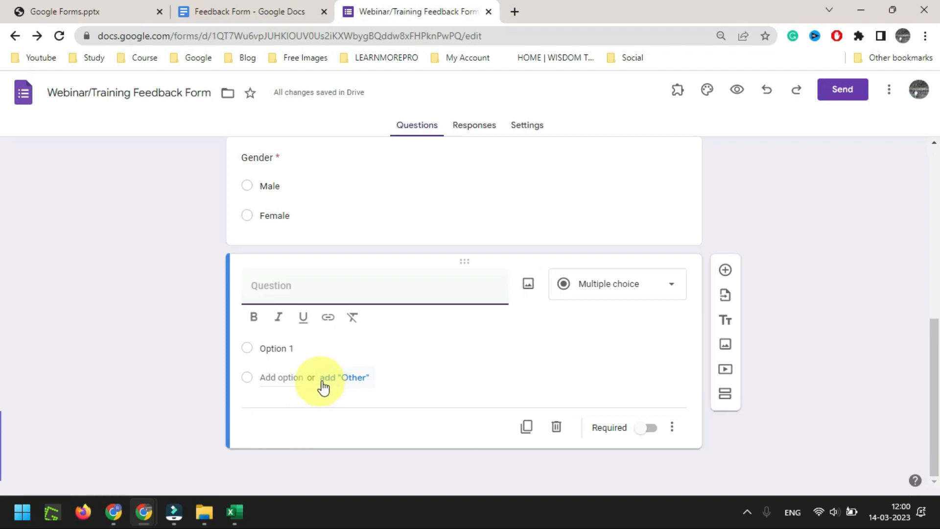
pyautogui.hotkey('ctrl', 'v')
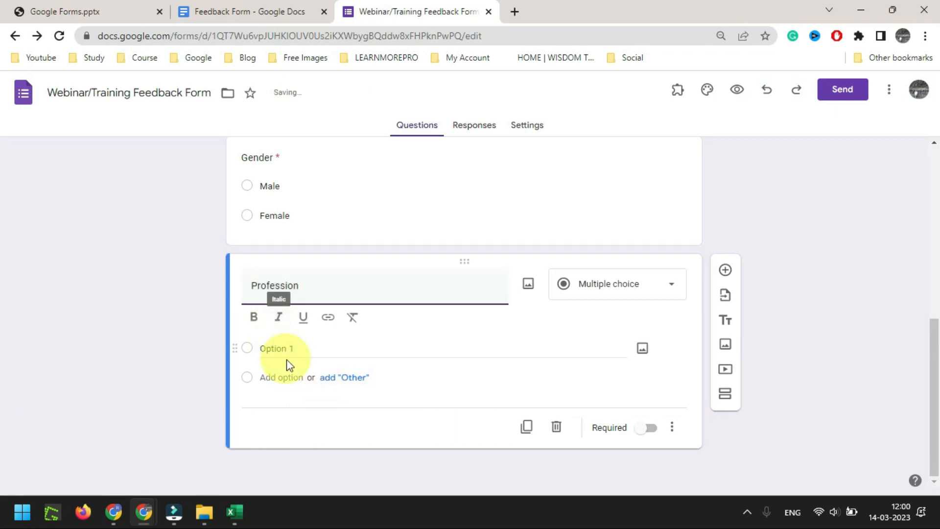
pyautogui.click(259, 11)
pyautogui.moveTo(357, 394); pyautogui.dragTo(308, 381)
pyautogui.hotkey('ctrl', 'c')
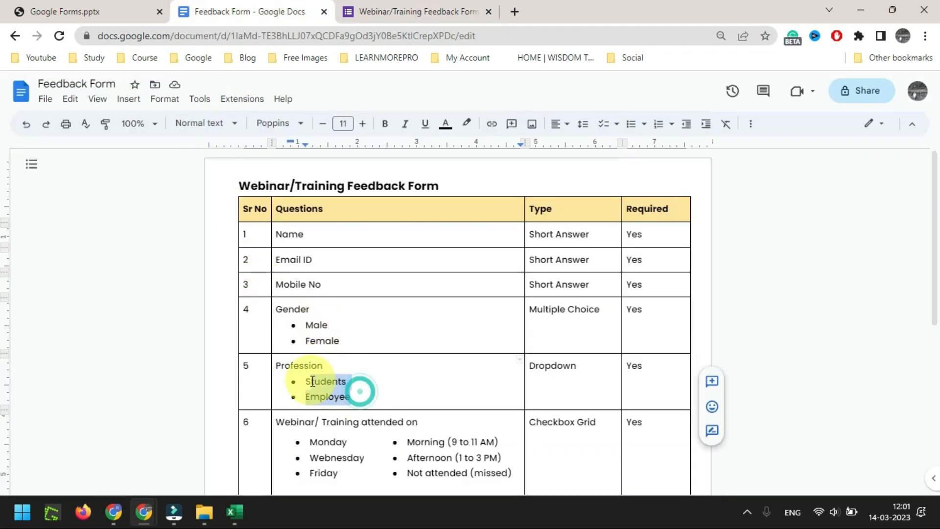
pyautogui.hotkey('ctrl', 'Tab')
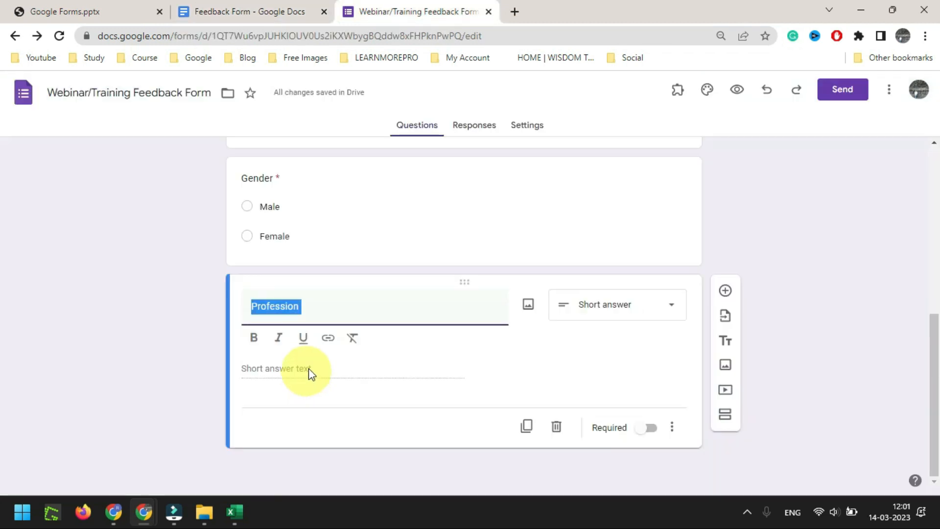
pyautogui.click(622, 331)
pyautogui.click(618, 255)
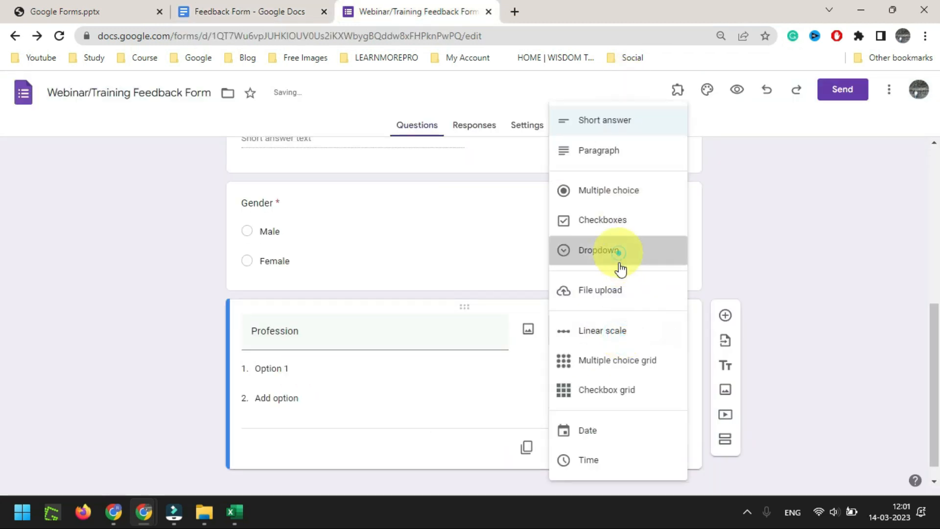
pyautogui.click(277, 372)
pyautogui.hotkey('ctrl', 'v')
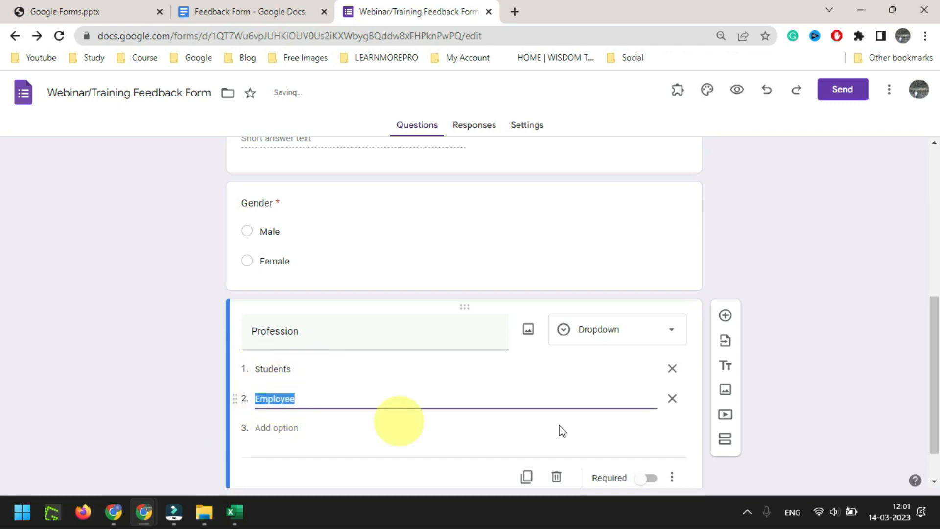
pyautogui.click(791, 309)
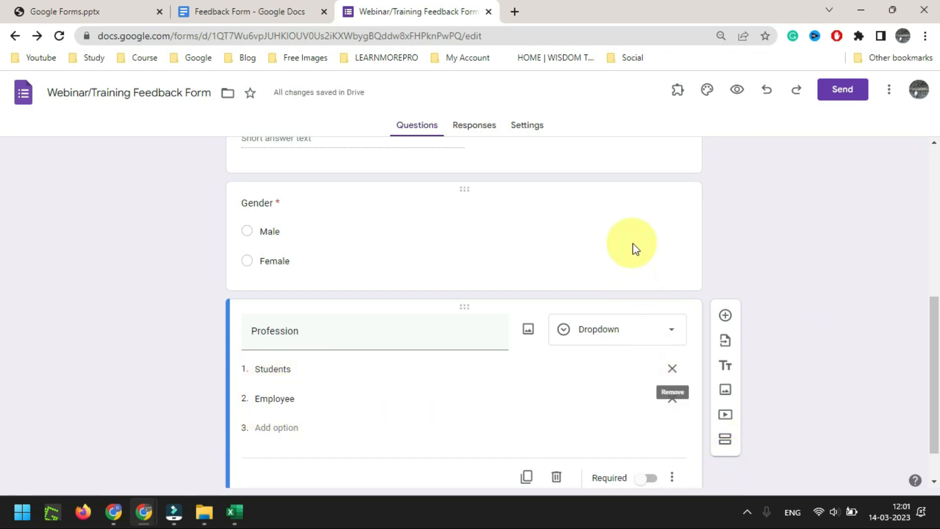
pyautogui.scroll(-1, 661, 430)
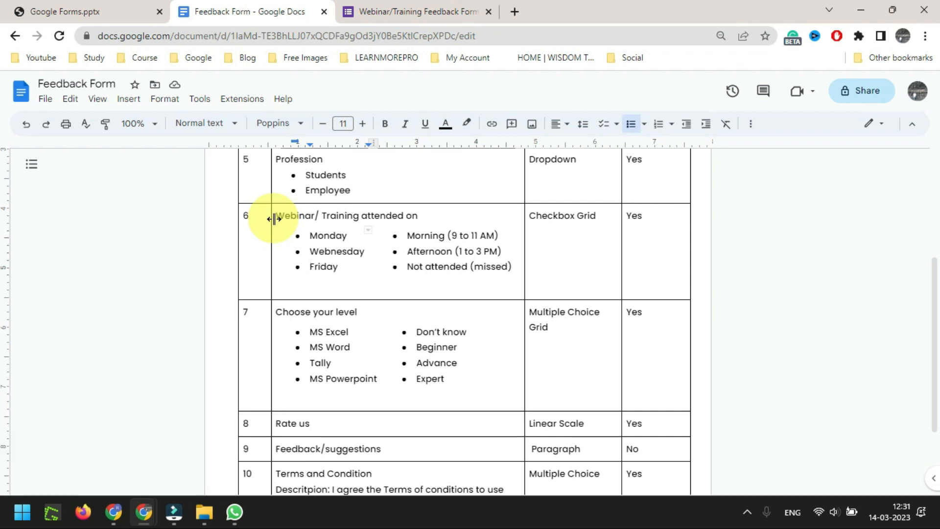
# Add a question below Profession titled 'Webinar/ Training attended on'
pyautogui.moveTo(278, 217)
pyautogui.mouseDown()
pyautogui.moveTo(419, 216)
pyautogui.moveTo(280, 214)
pyautogui.mouseUp()
pyautogui.hotkey('ctrl', 'c')
pyautogui.click(447, 211)
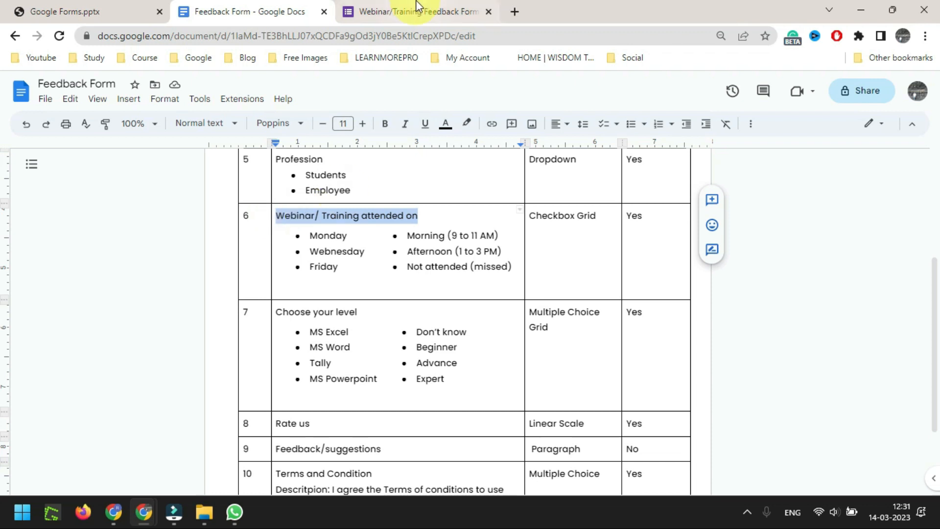
pyautogui.click(399, 11)
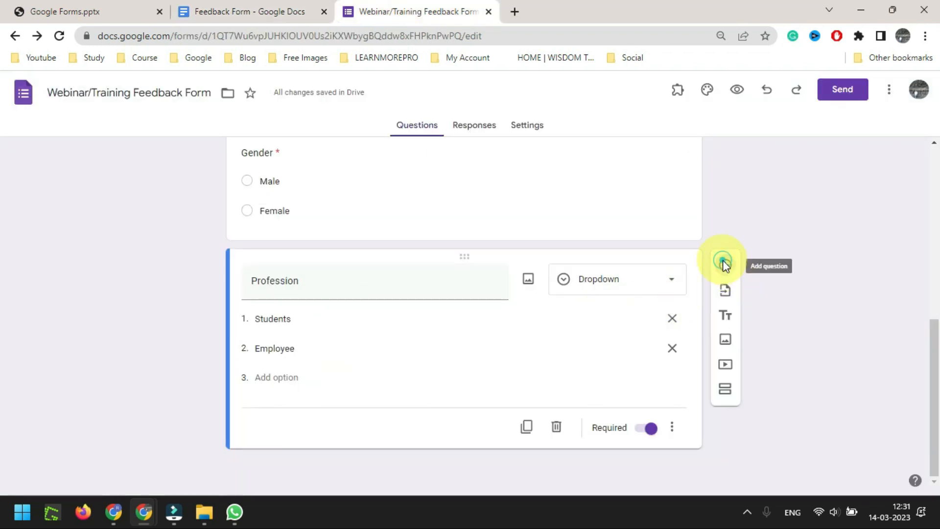
pyautogui.click(723, 264)
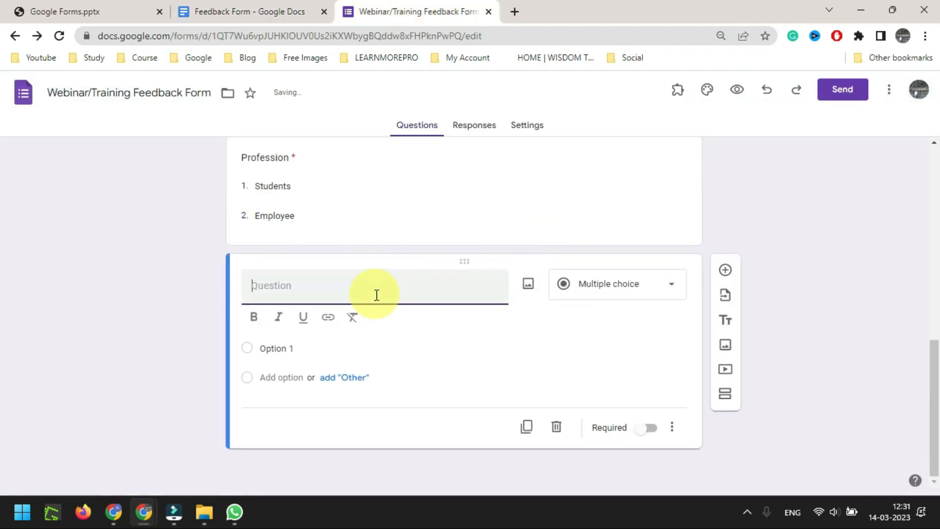
pyautogui.hotkey('ctrl', 'v')
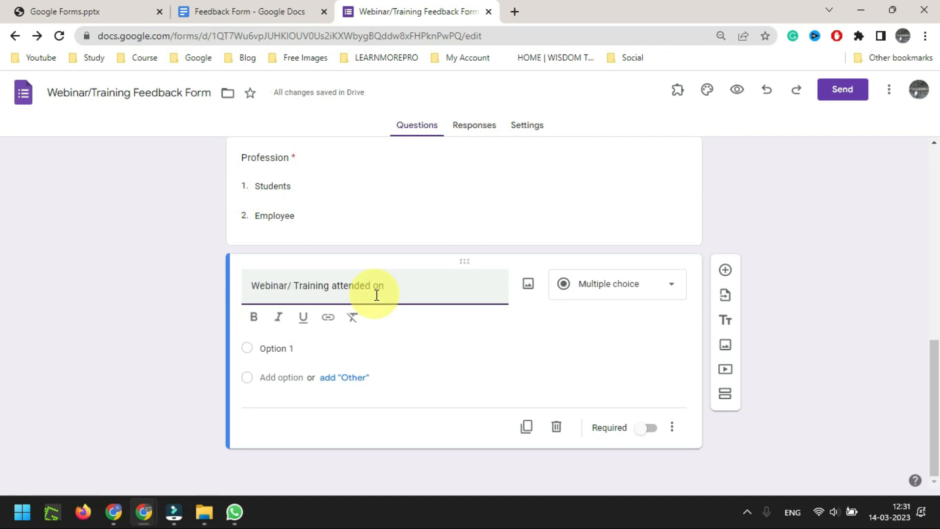
# Change the 'Webinar/ Training attended on' question type to Checkbox grid
pyautogui.click(673, 292)
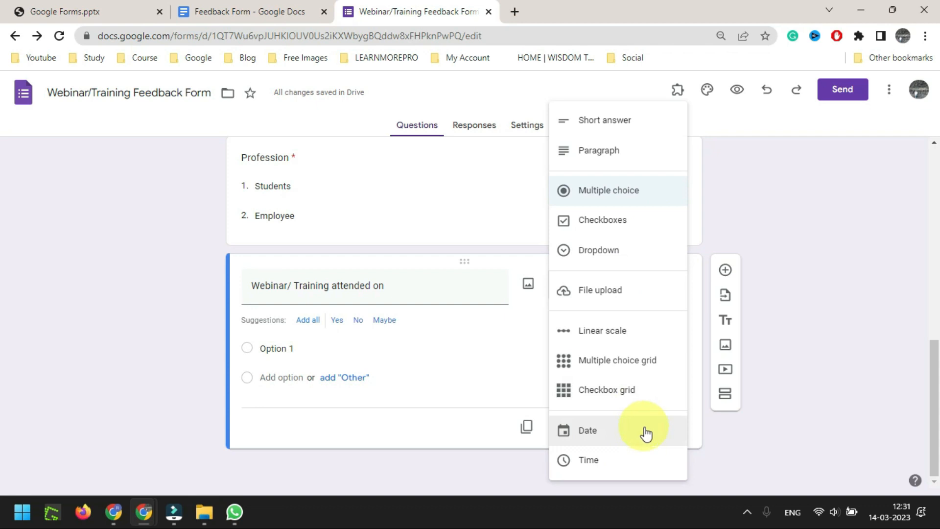
pyautogui.click(625, 396)
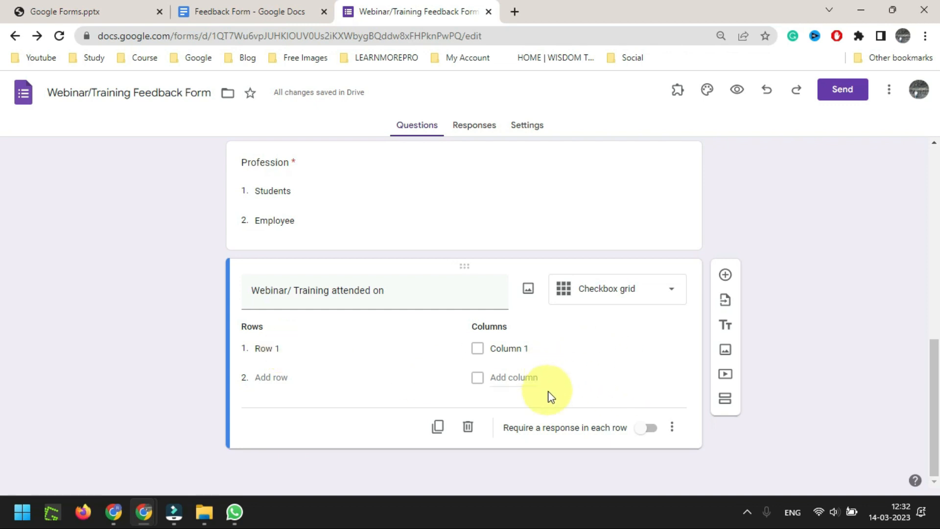
pyautogui.click(236, 10)
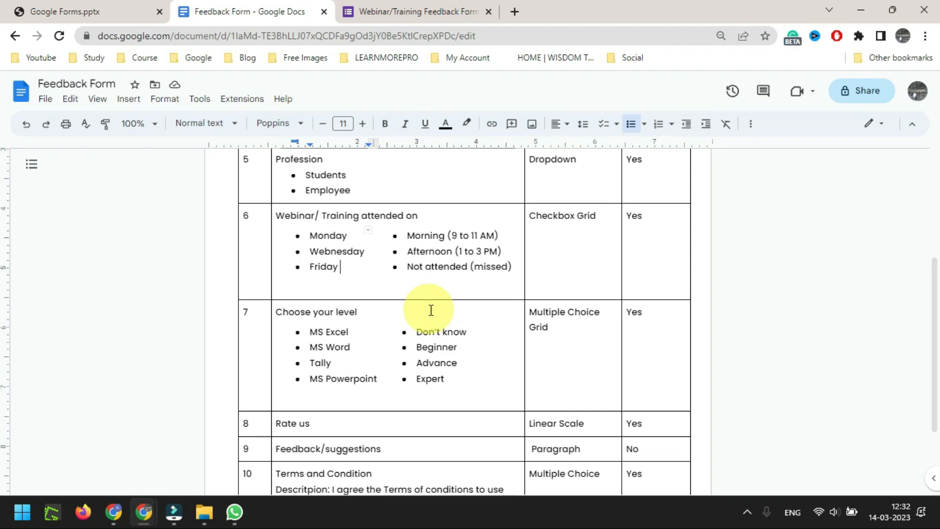
# Set the grid rows to Monday, Webnesday and Friday
pyautogui.moveTo(498, 235); pyautogui.dragTo(395, 236)
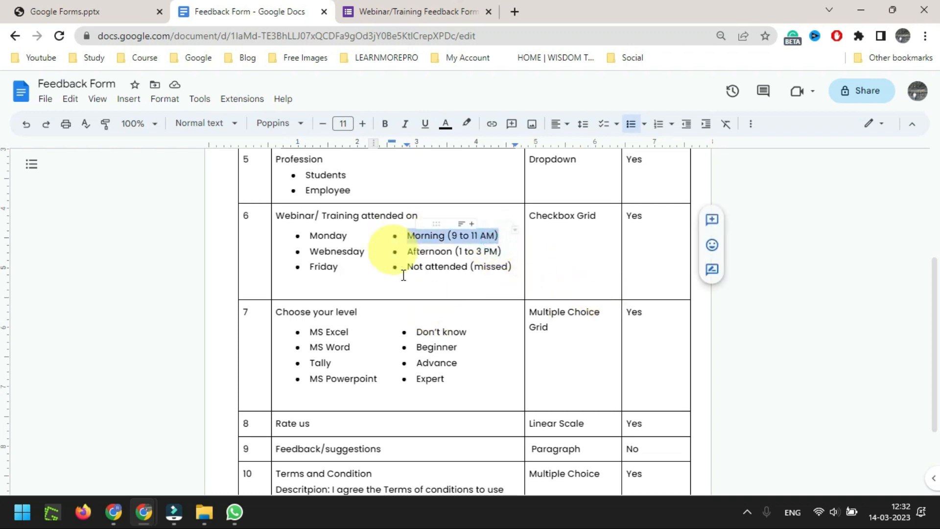
pyautogui.moveTo(503, 251); pyautogui.dragTo(409, 264)
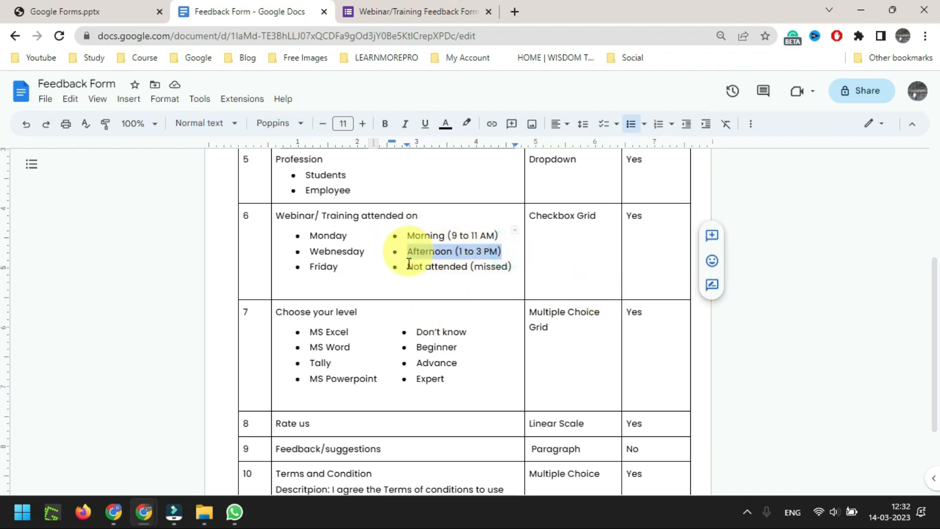
pyautogui.moveTo(510, 266); pyautogui.dragTo(409, 269)
pyautogui.moveTo(344, 271); pyautogui.dragTo(312, 237)
pyautogui.hotkey('ctrl', 'c')
pyautogui.click(417, 12)
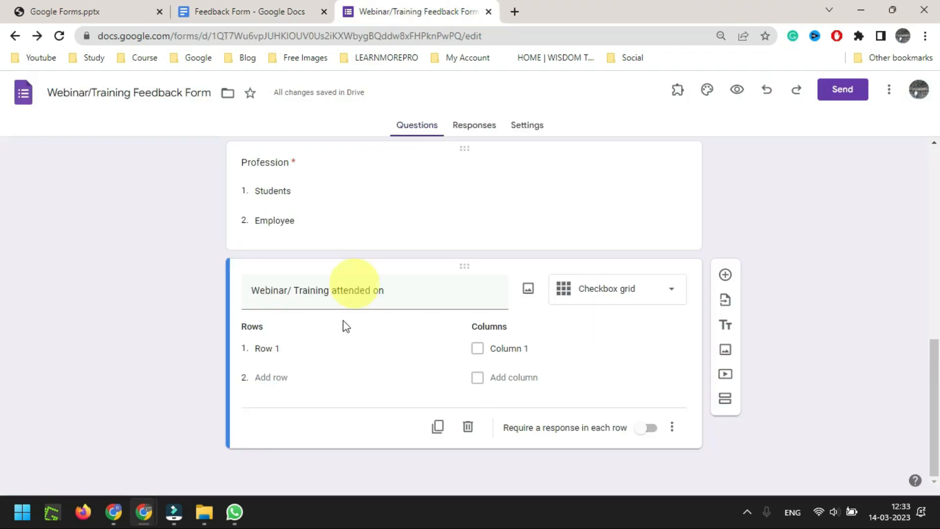
pyautogui.hotkey('ctrl', 'v')
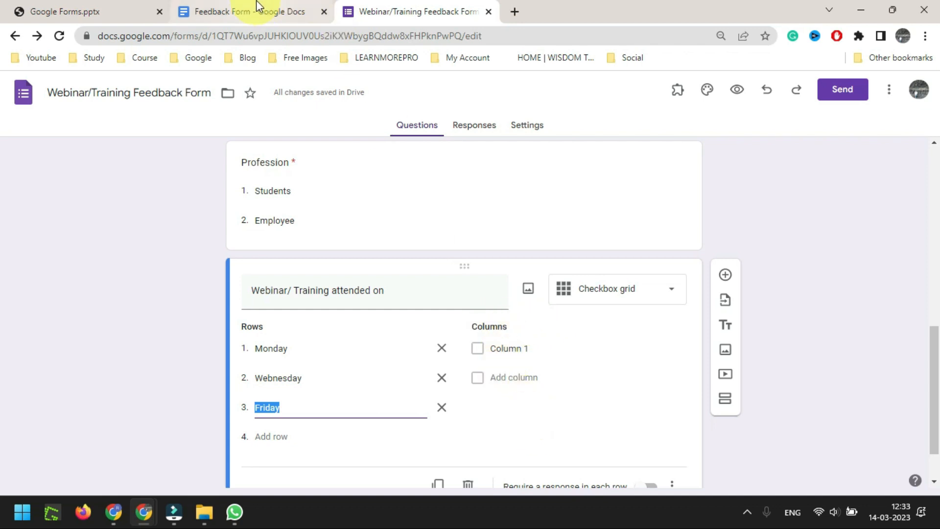
# Set the grid columns to Morning (9 to 11 AM), Afternoon (1 to 3 PM), Not attended (missed)
pyautogui.click(238, 11)
pyautogui.moveTo(512, 266); pyautogui.dragTo(412, 240)
pyautogui.hotkey('ctrl', 'c')
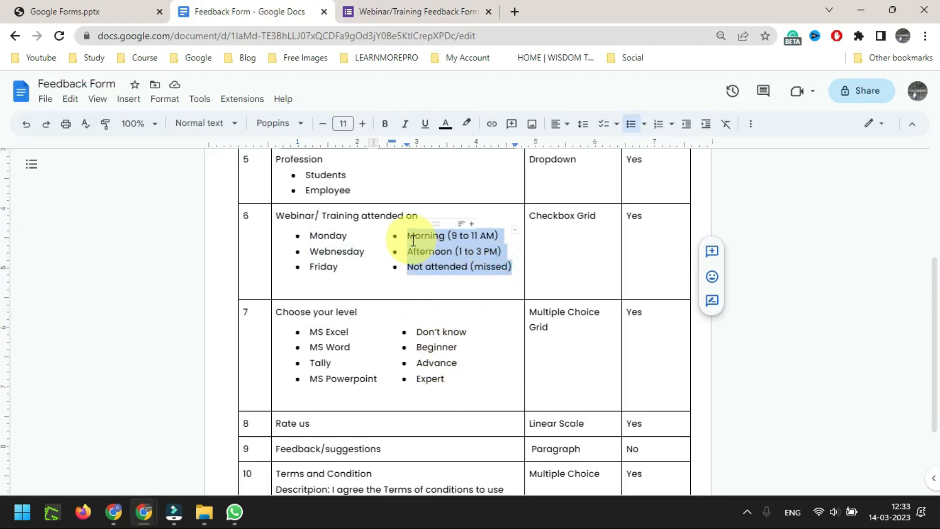
pyautogui.click(407, 12)
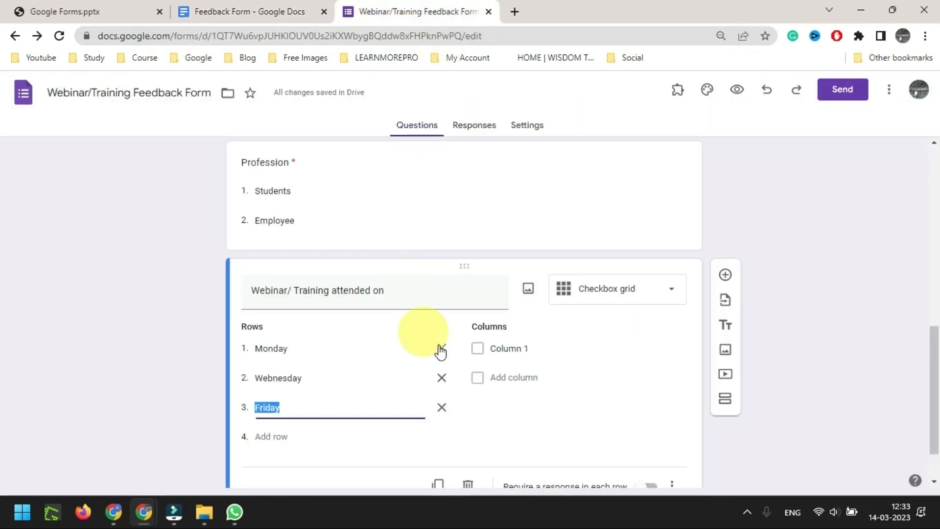
pyautogui.click(496, 344)
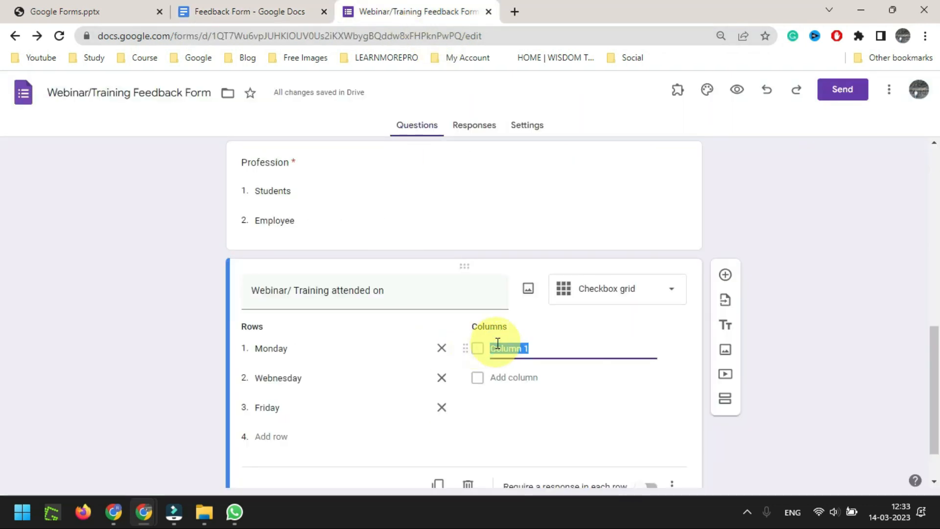
pyautogui.hotkey('ctrl', 'v')
pyautogui.scroll(-1, 561, 210)
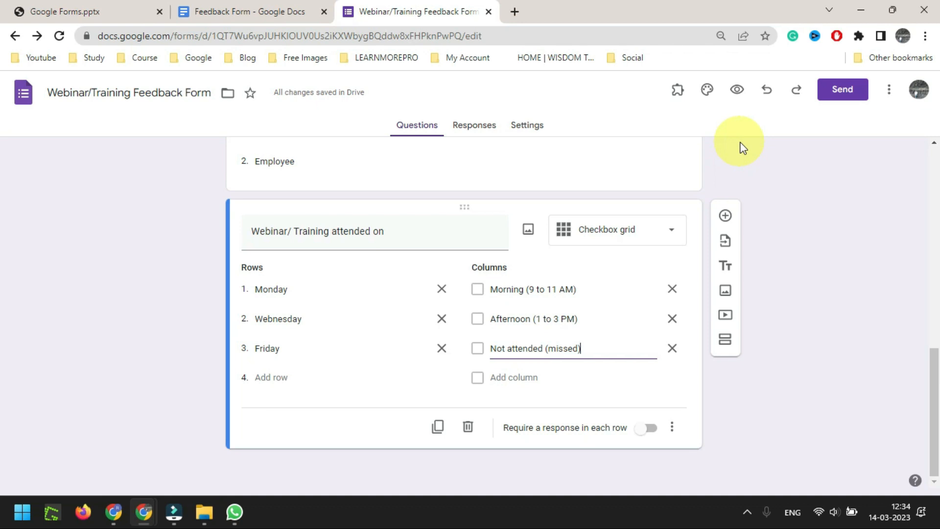
# Preview the form and look over the attendance grid's question and day rows
pyautogui.click(737, 90)
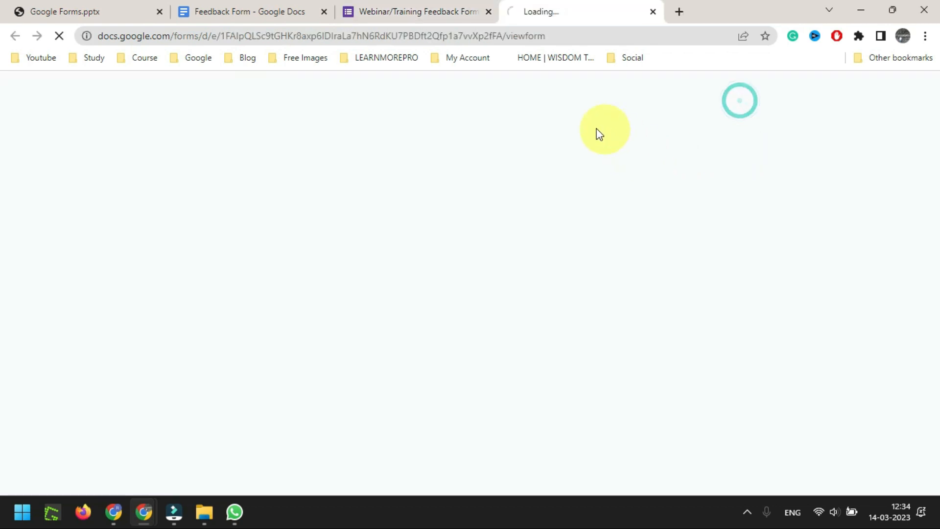
pyautogui.scroll(-10, 485, 284)
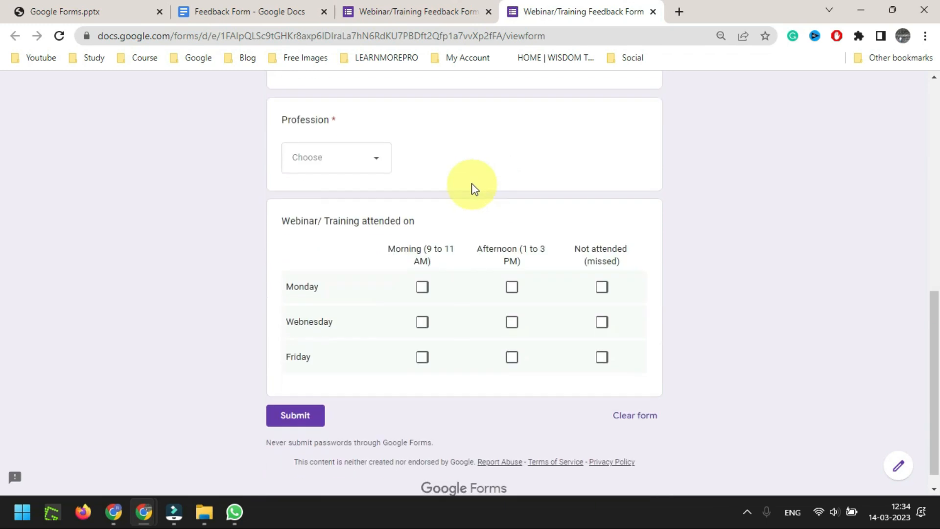
pyautogui.moveTo(283, 205); pyautogui.dragTo(427, 205)
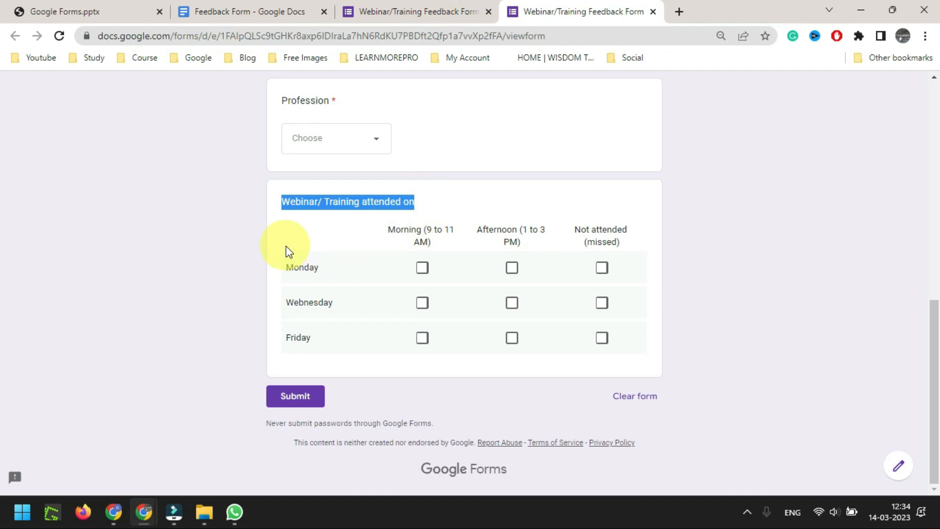
pyautogui.moveTo(288, 268); pyautogui.dragTo(335, 273)
pyautogui.doubleClick(300, 304)
pyautogui.doubleClick(299, 338)
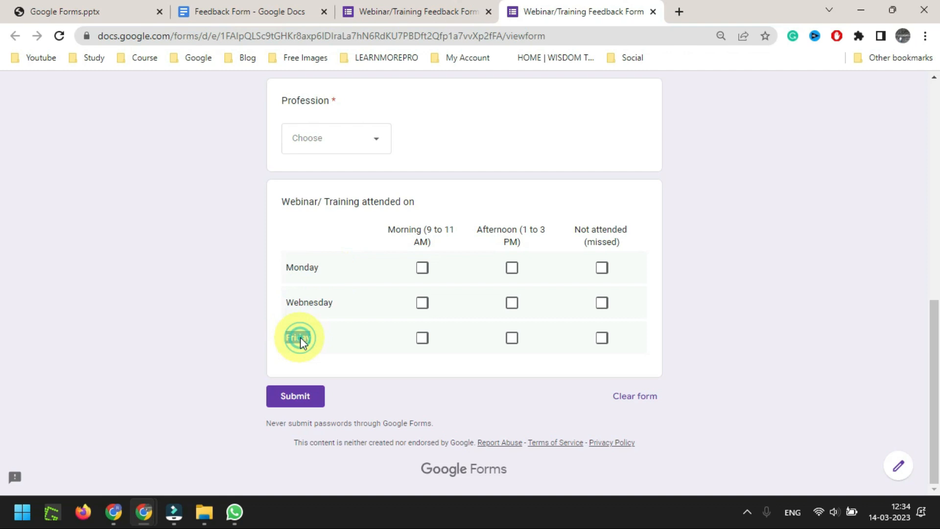
pyautogui.doubleClick(286, 267)
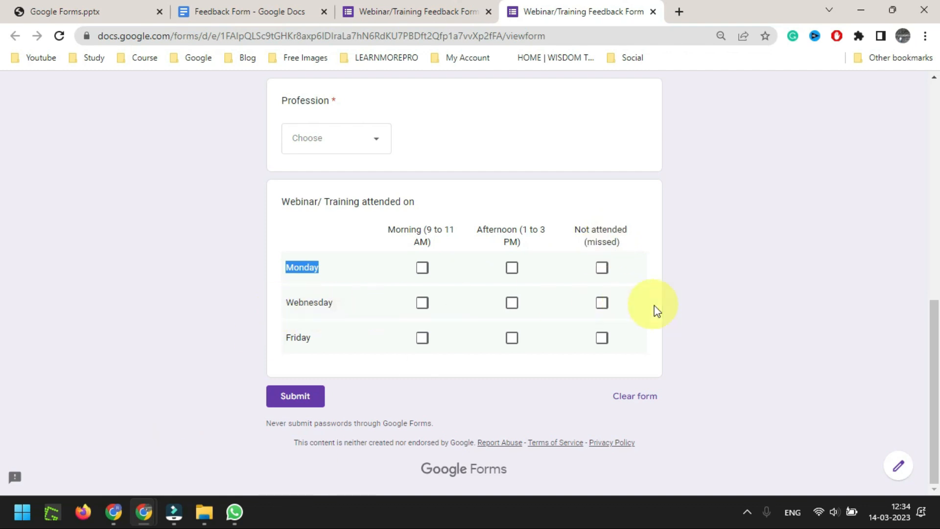
pyautogui.click(271, 280)
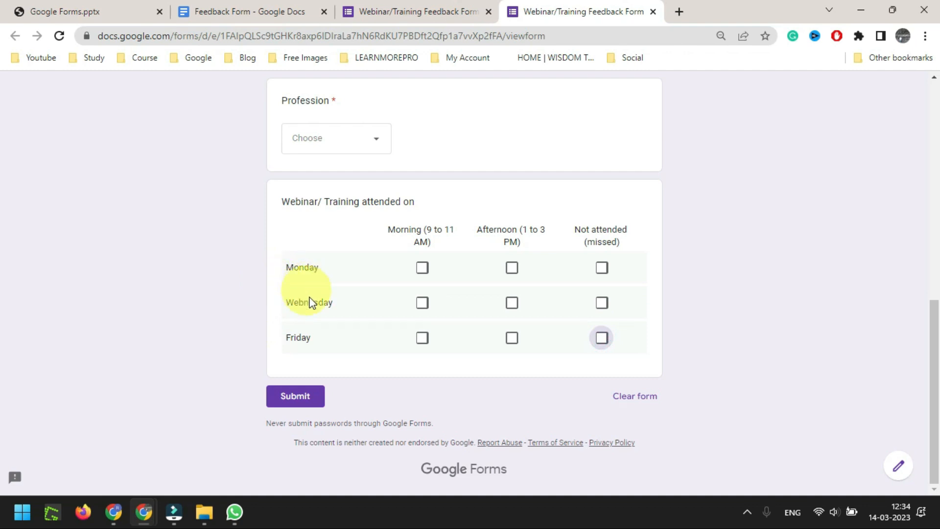
# Tick Morning for Monday, Afternoon for Webnesday and Not attended (missed) for Friday
pyautogui.click(422, 267)
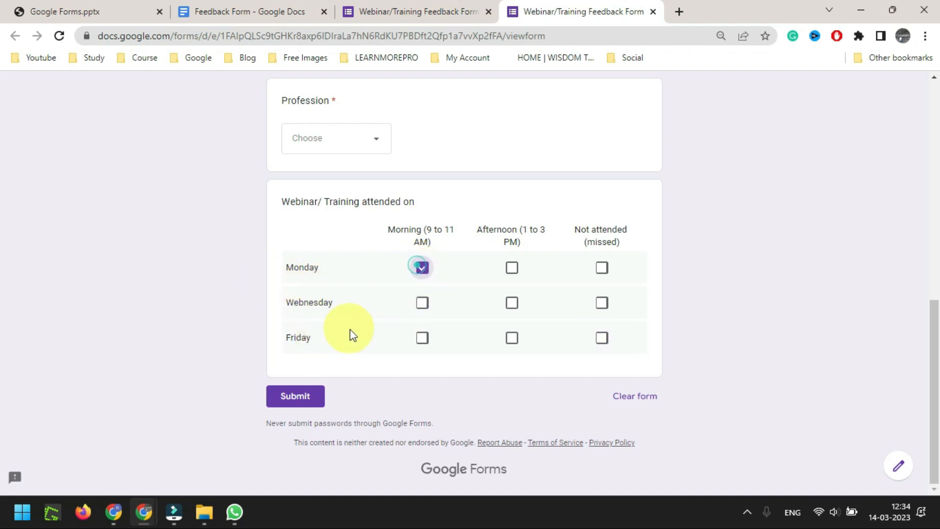
pyautogui.click(512, 302)
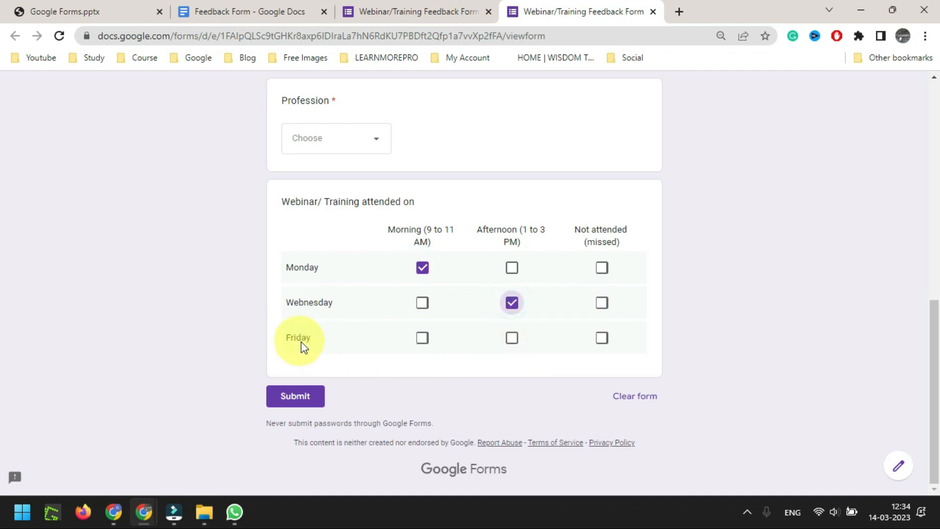
pyautogui.click(602, 337)
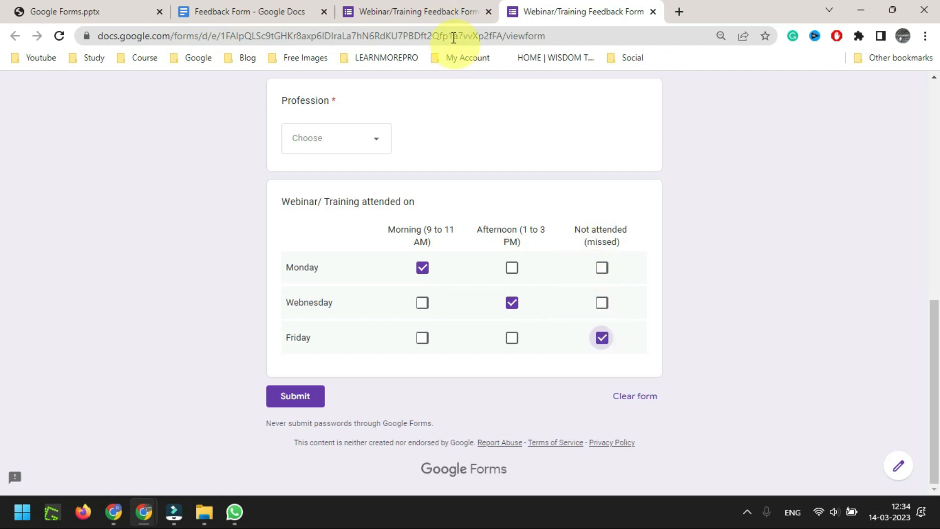
pyautogui.click(384, 11)
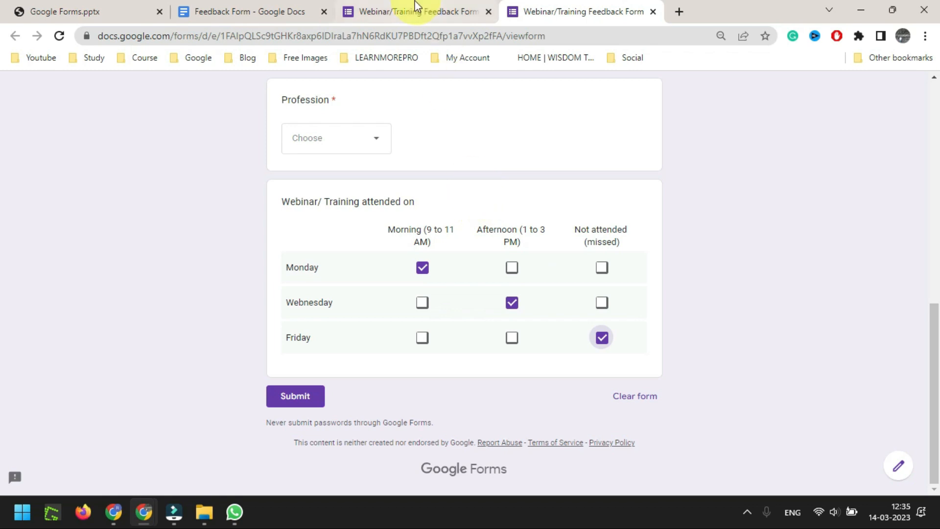
pyautogui.click(414, 6)
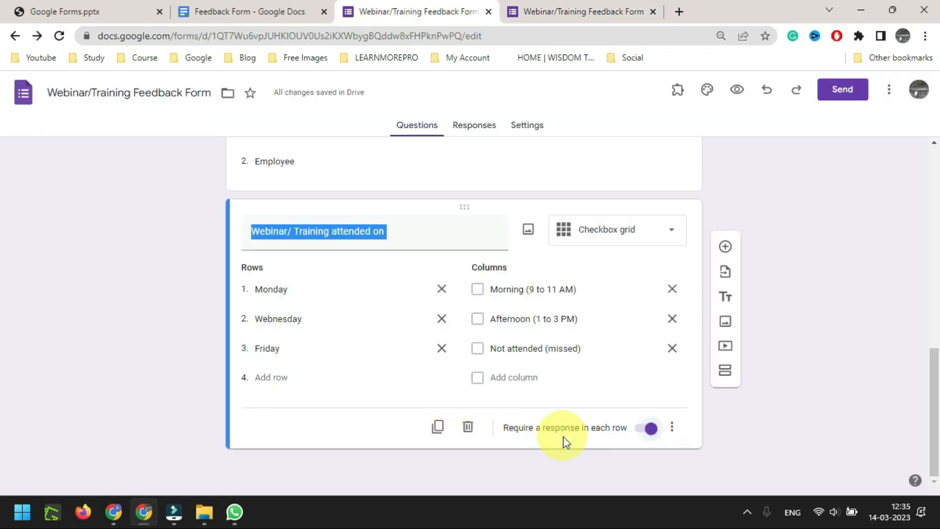
# Keep the Profession dropdown question required
pyautogui.scroll(1, 625, 350)
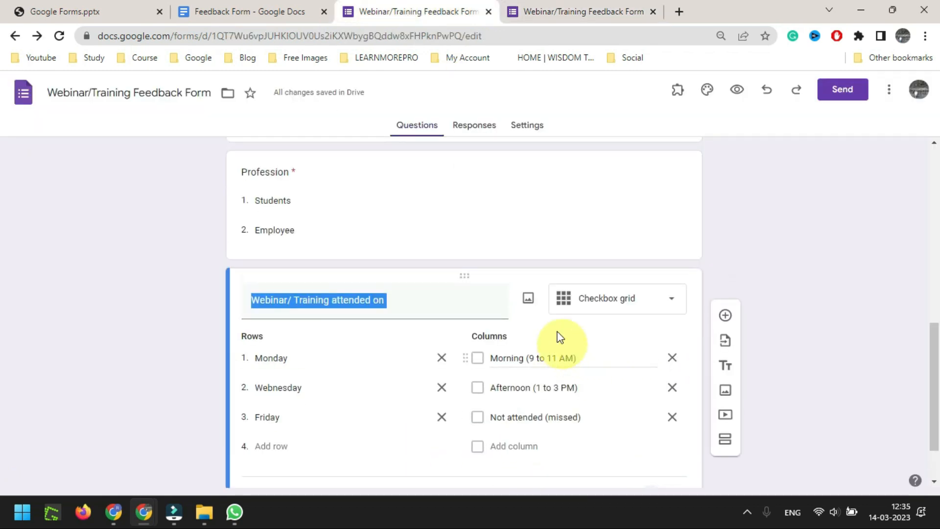
pyautogui.scroll(3, 560, 336)
pyautogui.click(527, 337)
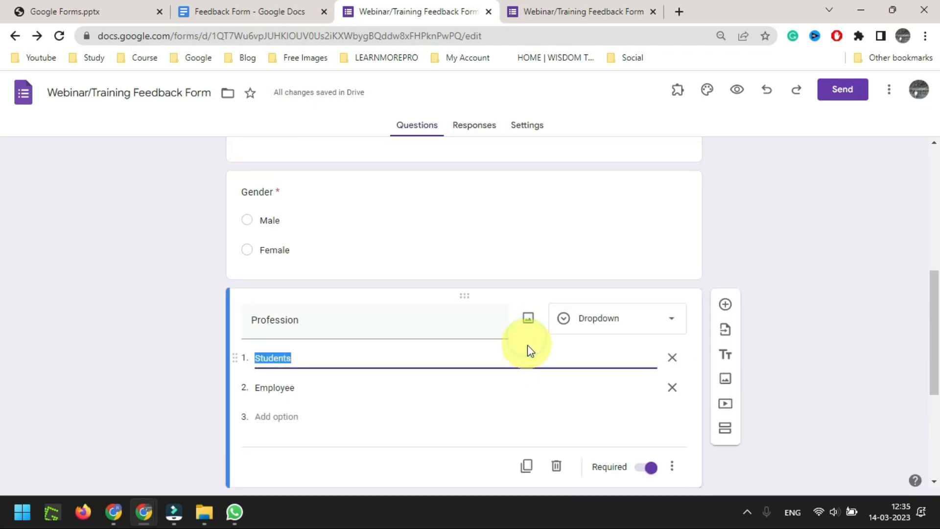
pyautogui.scroll(-3, 497, 277)
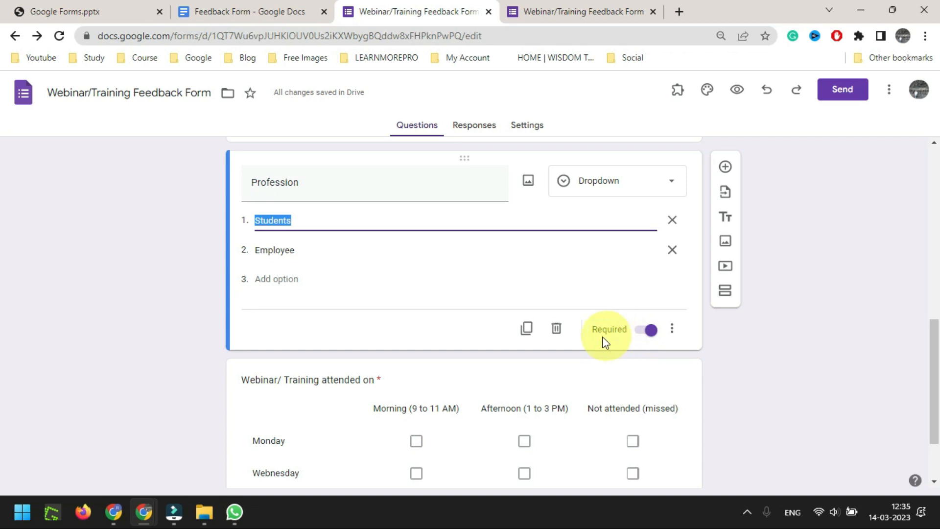
pyautogui.click(646, 332)
# Toggle the grid's 'Require a response in each row' off and back on, then return to preview
pyautogui.scroll(-2, 585, 240)
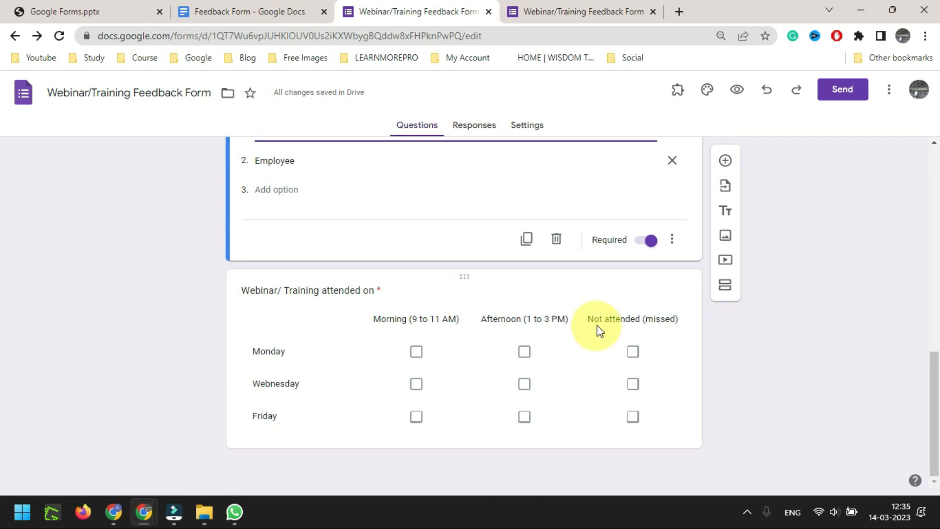
pyautogui.click(598, 284)
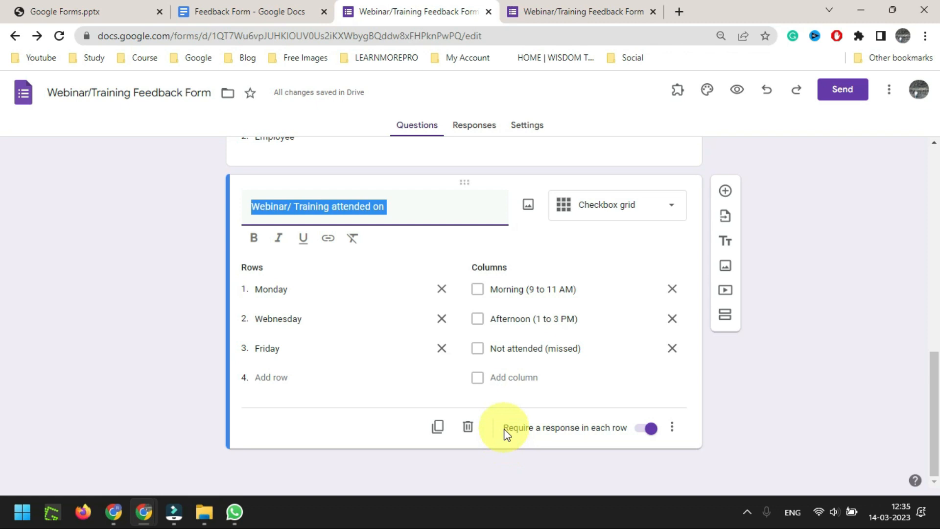
pyautogui.click(649, 430)
pyautogui.click(649, 430)
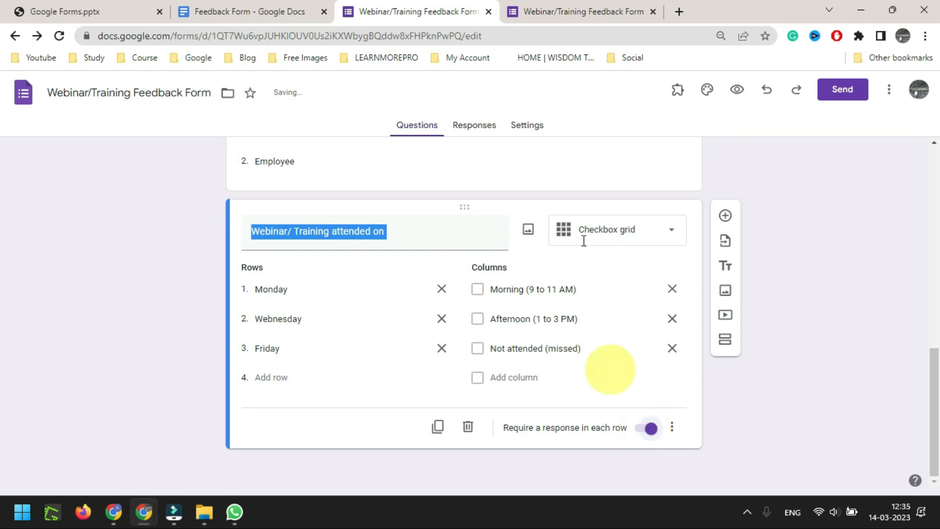
pyautogui.click(582, 12)
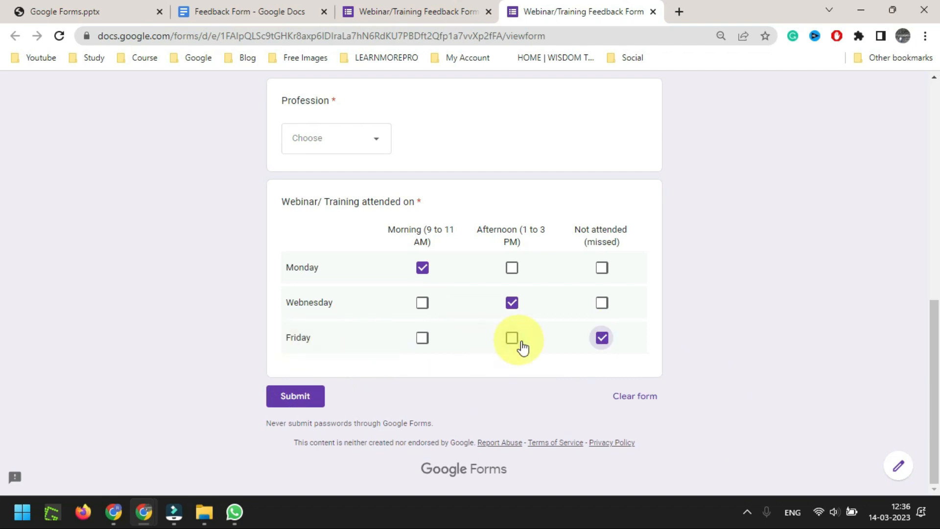
# Untick Friday in the preview to trigger the per-row required error
pyautogui.click(602, 337)
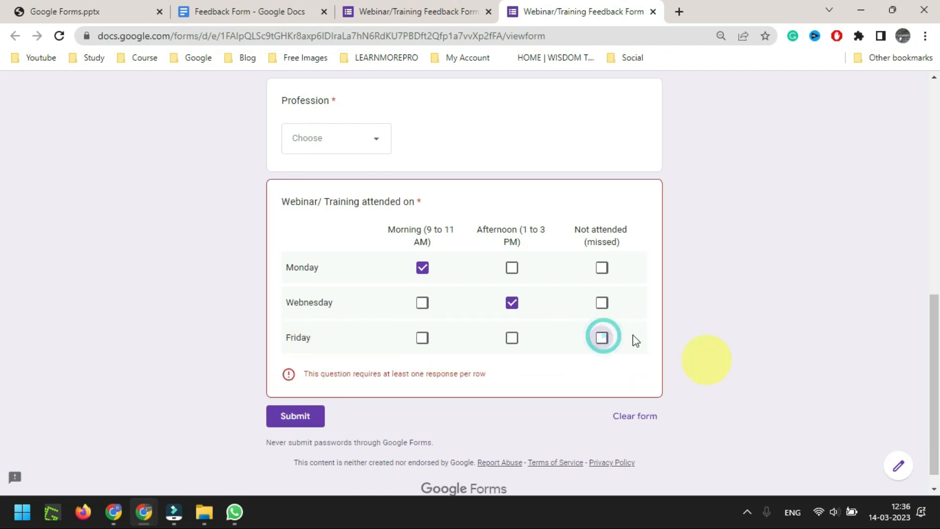
pyautogui.moveTo(307, 372); pyautogui.dragTo(496, 376)
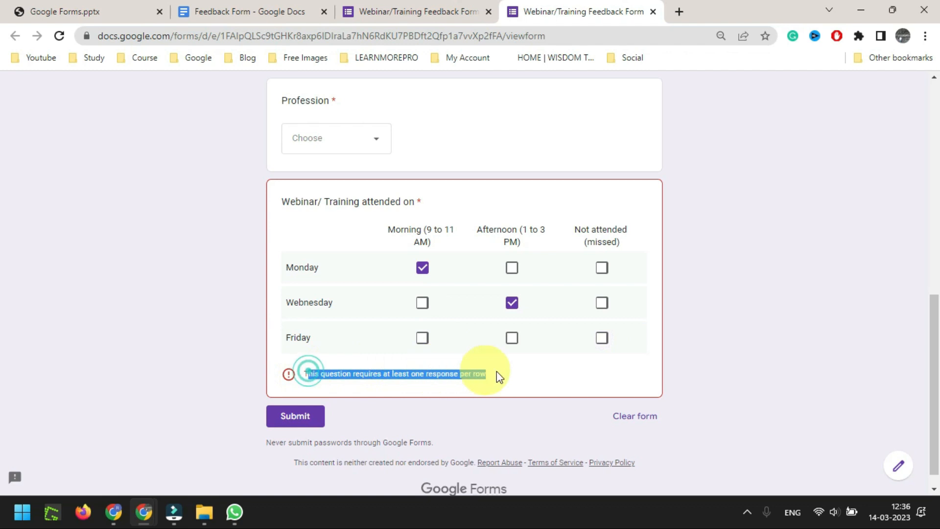
pyautogui.click(537, 371)
pyautogui.click(412, 11)
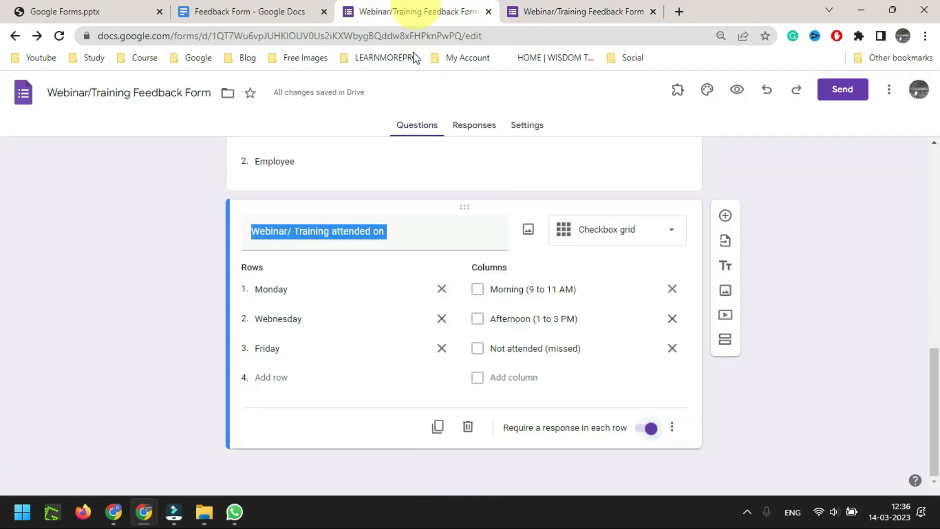
# Delete the Not attended (missed) column, then reload the preview and retest the grid
pyautogui.click(672, 348)
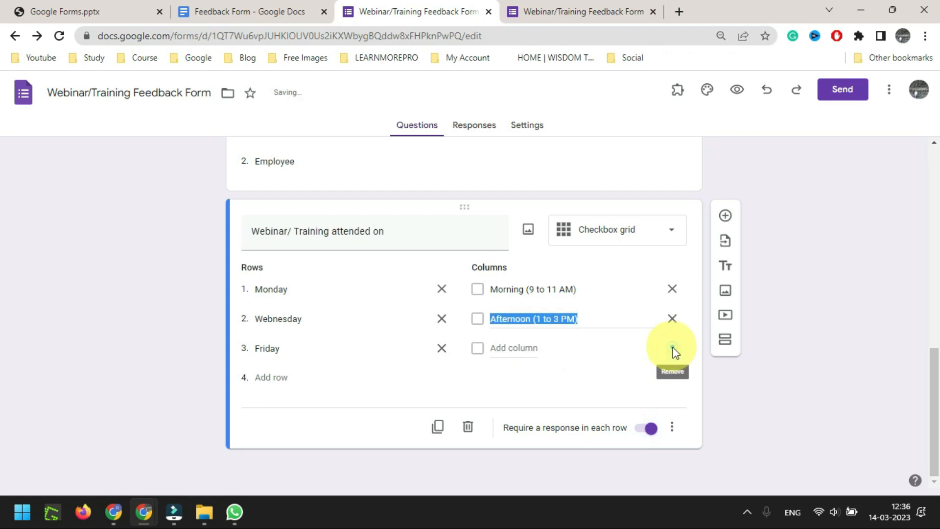
pyautogui.click(565, 1)
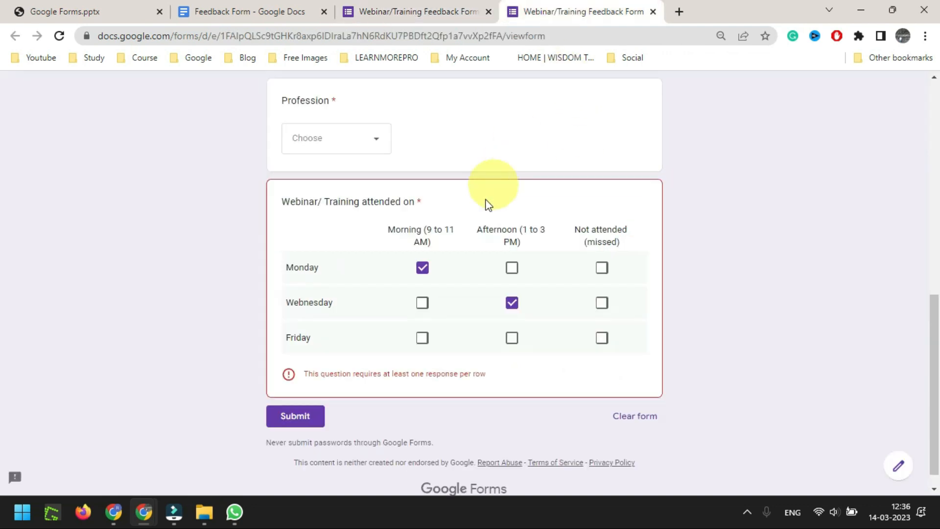
pyautogui.press('F5')
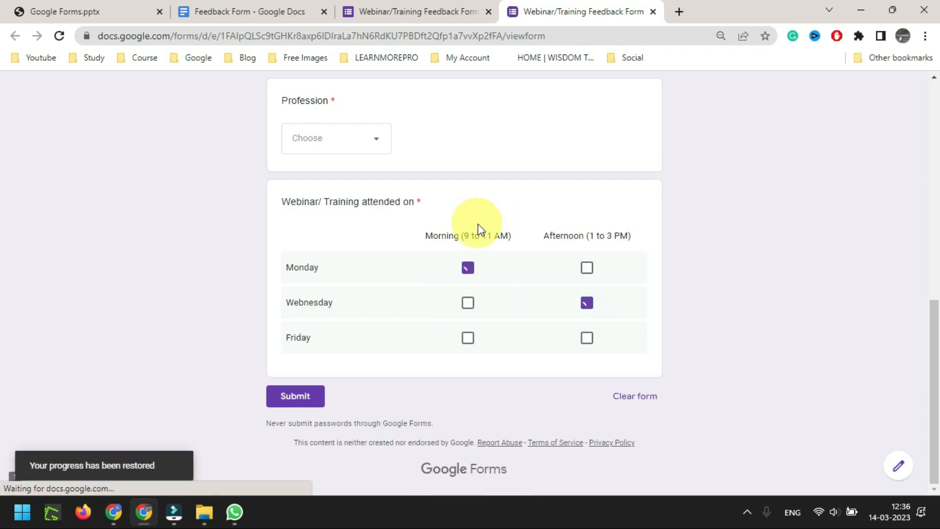
pyautogui.click(586, 305)
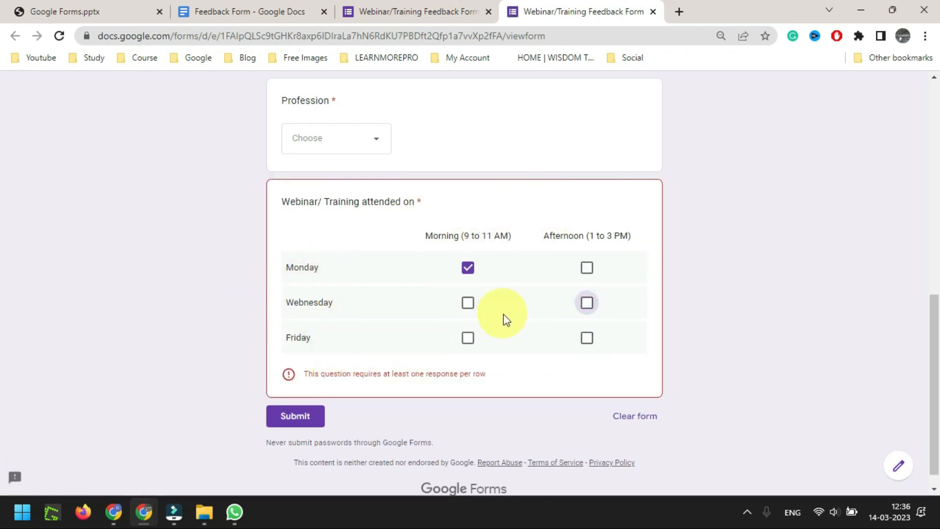
pyautogui.click(587, 304)
pyautogui.doubleClick(295, 335)
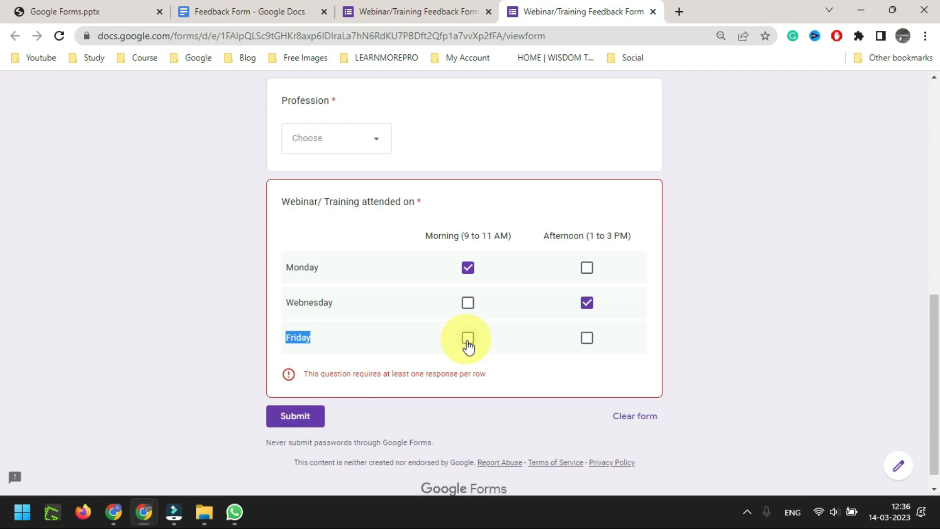
pyautogui.moveTo(304, 373); pyautogui.dragTo(501, 384)
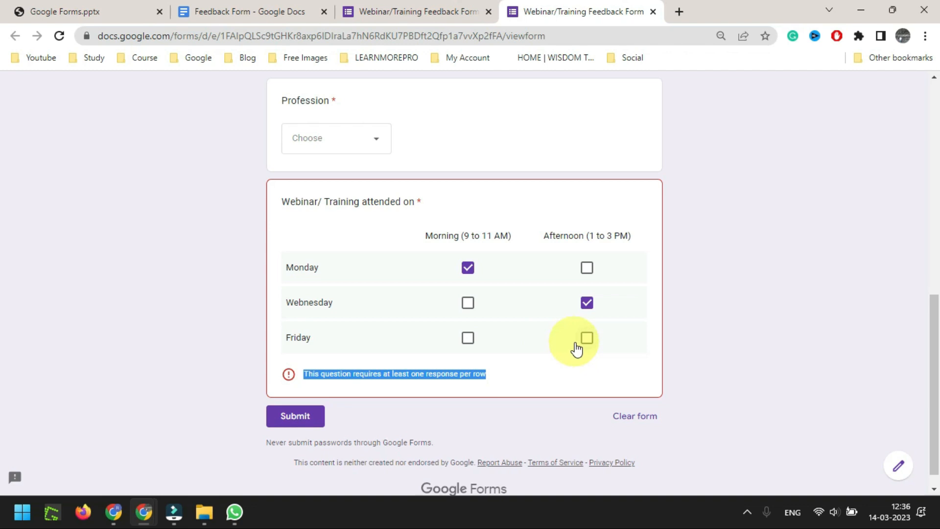
pyautogui.click(439, 12)
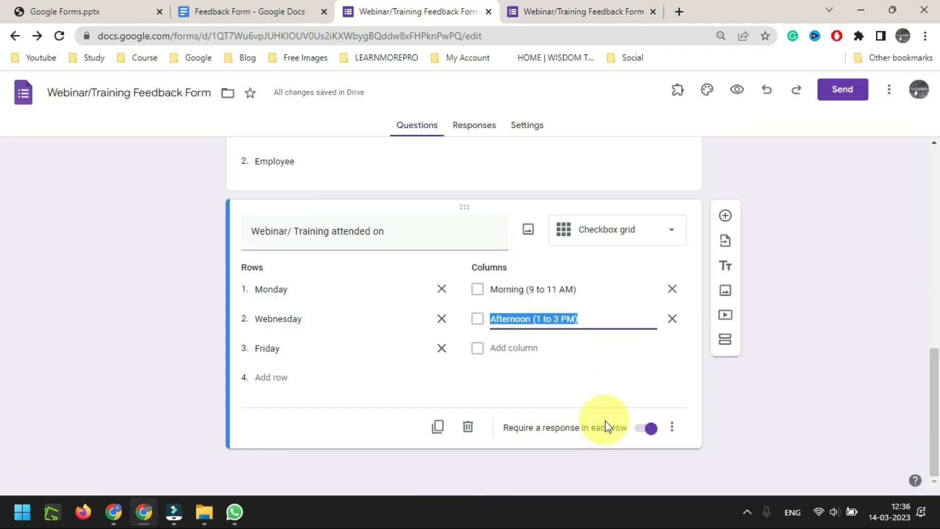
# Make the attendance grid optional per row, reload the preview, and clear the Monday Morning and Wednesday Afternoon ticks
pyautogui.click(651, 428)
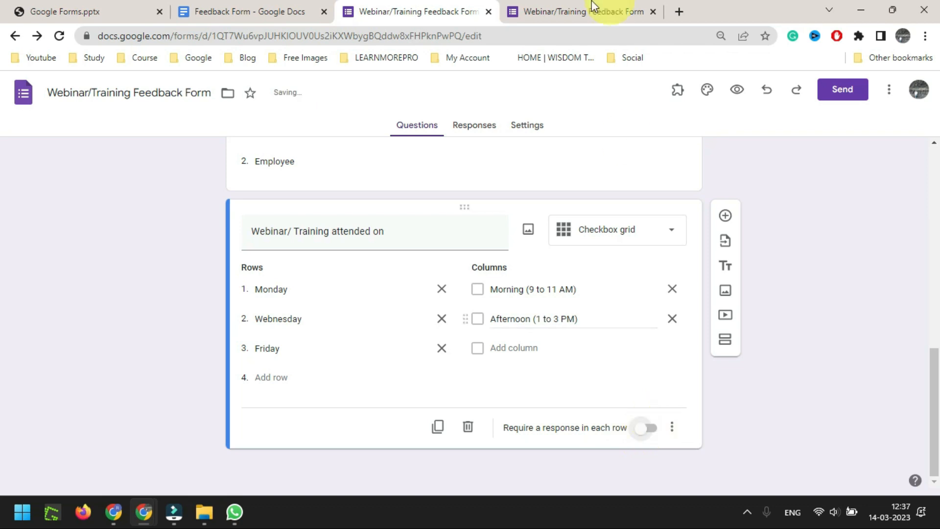
pyautogui.click(590, 11)
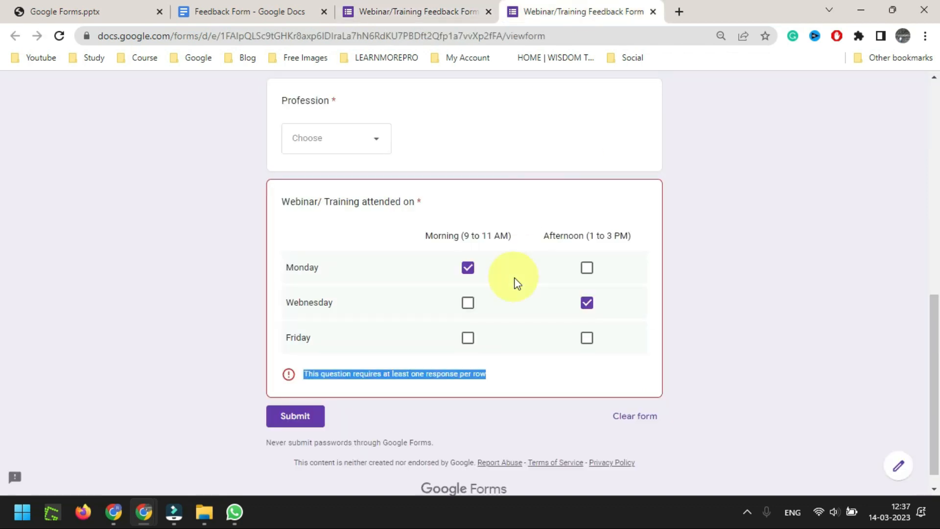
pyautogui.press('F5')
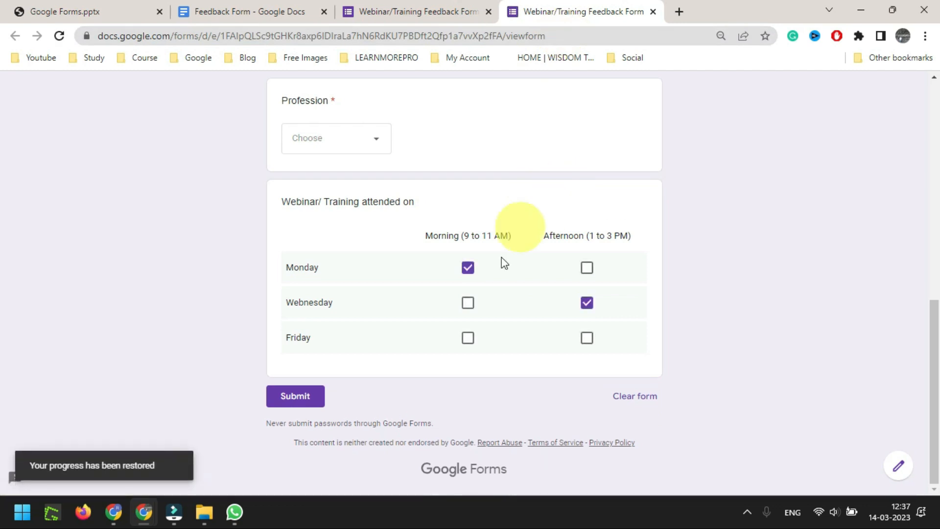
pyautogui.click(467, 267)
pyautogui.click(588, 304)
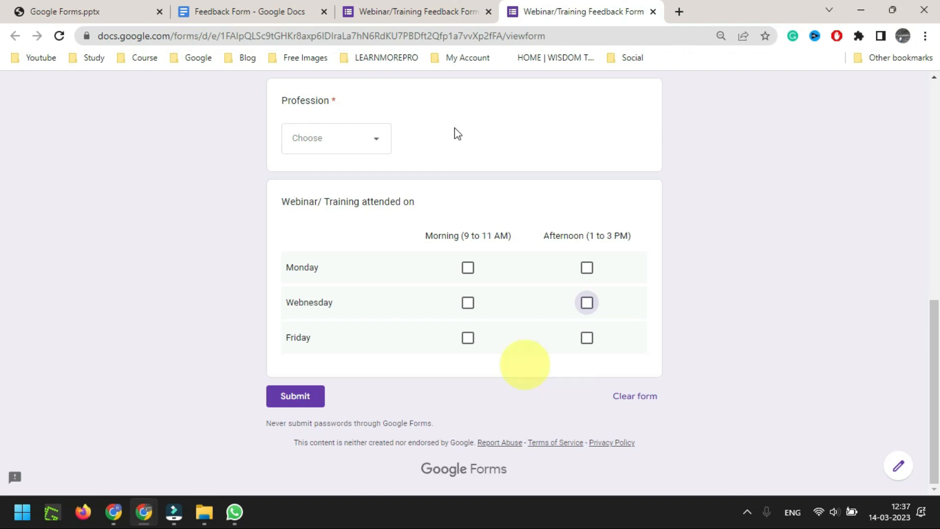
# Add a 'Not attended (missed)' column to the attendance grid, copied from the planning document
pyautogui.click(247, 11)
pyautogui.tripleClick(494, 270)
pyautogui.hotkey('ctrl', 'c')
pyautogui.click(440, 12)
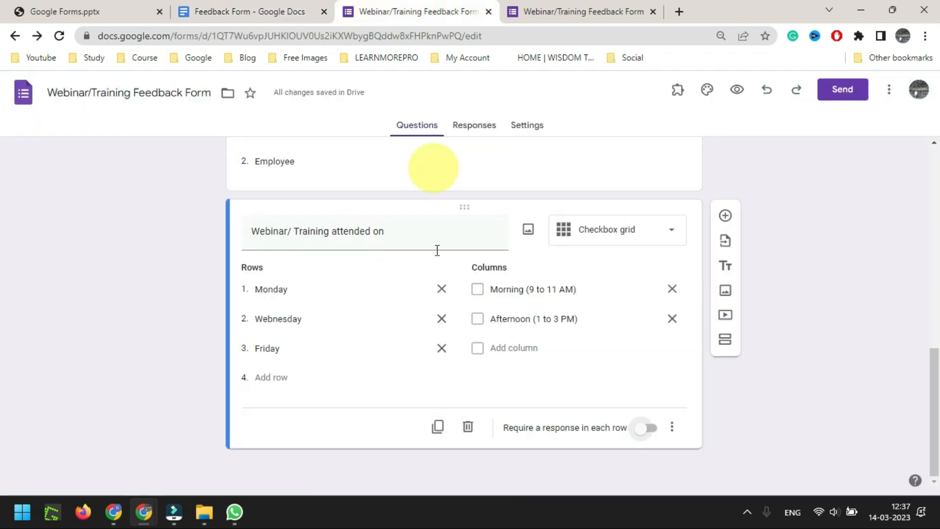
pyautogui.click(533, 347)
pyautogui.hotkey('ctrl', 'v')
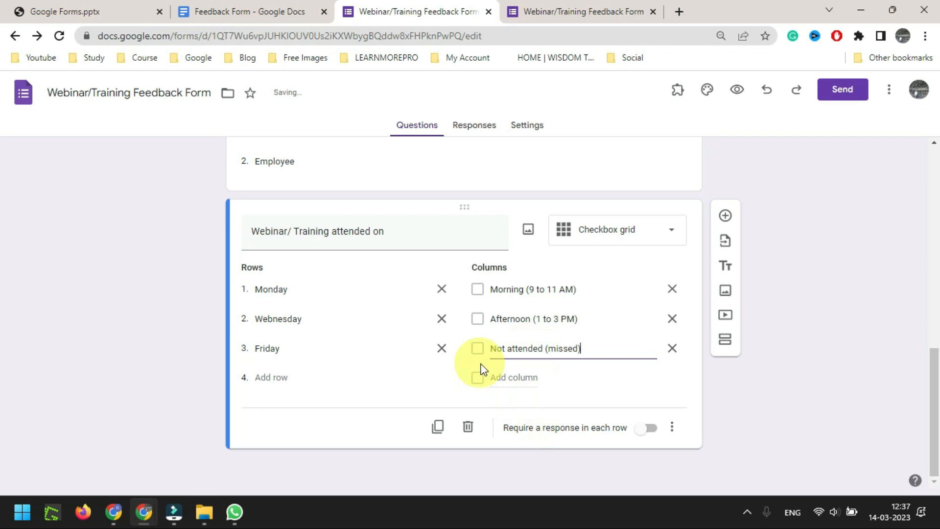
# Require a response in each row of the attendance grid again and reload the preview
pyautogui.click(645, 428)
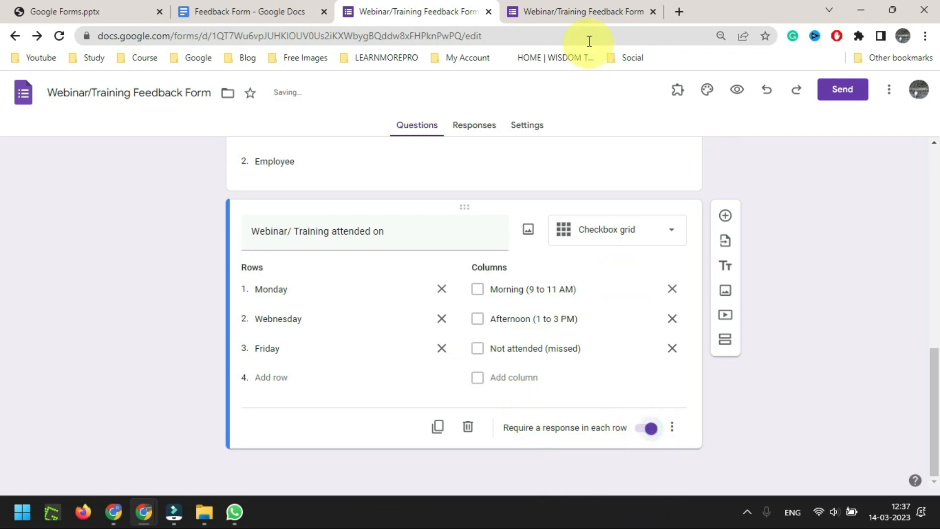
pyautogui.click(584, 22)
pyautogui.press('F5')
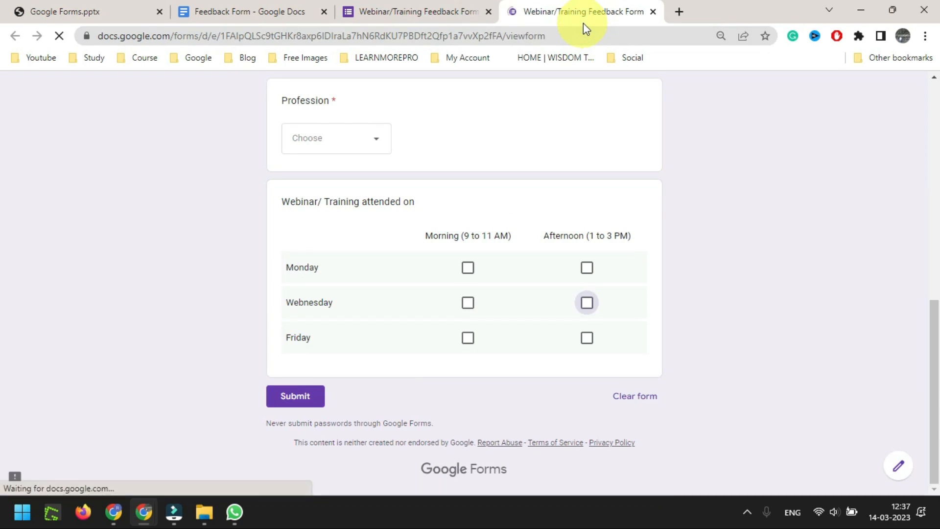
# In the preview, tick Monday Morning, Wednesday Afternoon and Friday Not attended, then return to the editor
pyautogui.click(421, 268)
pyautogui.click(511, 303)
pyautogui.click(602, 339)
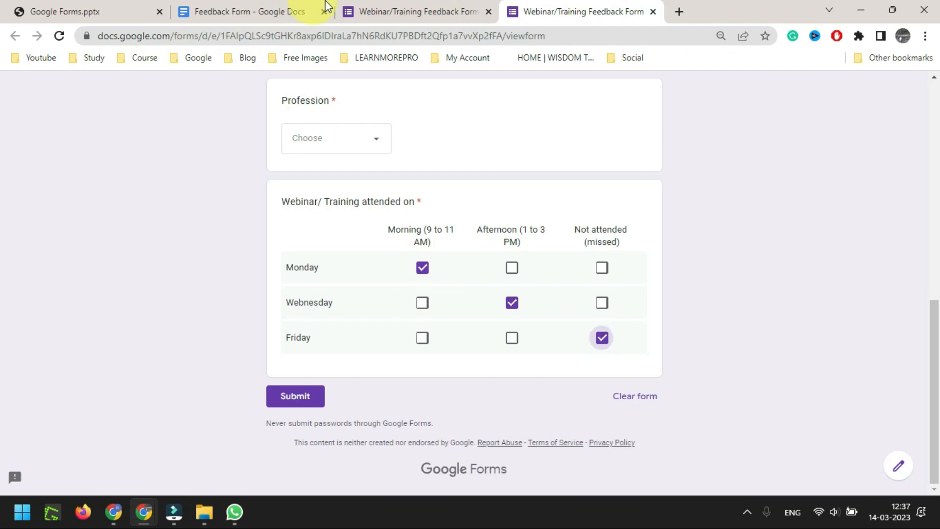
pyautogui.click(384, 11)
pyautogui.click(653, 430)
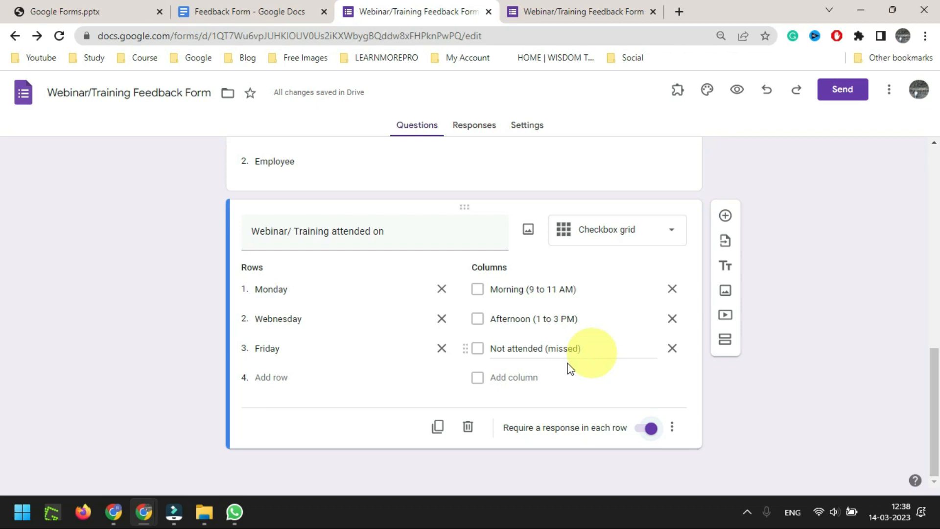
# Insert a question titled 'Choose your level', pasted from the plan document, and make it a multiple choice grid
pyautogui.click(650, 429)
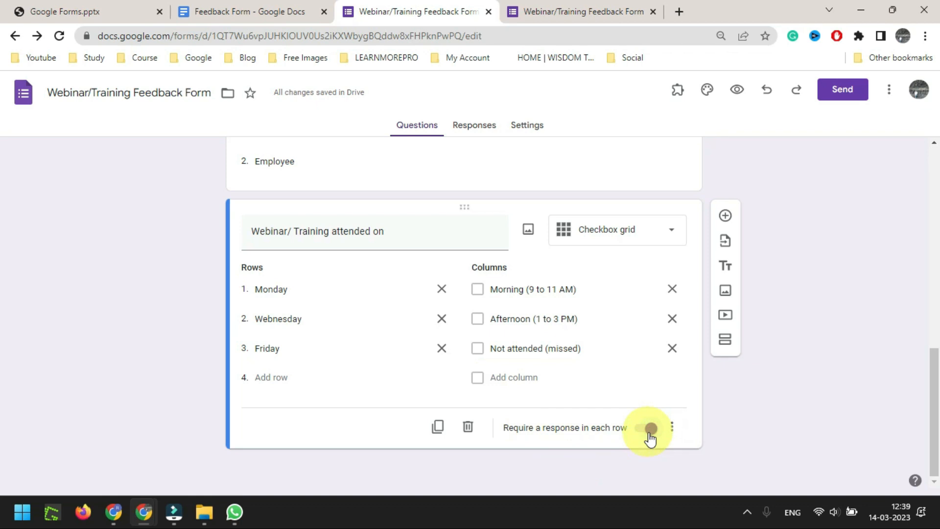
pyautogui.click(649, 430)
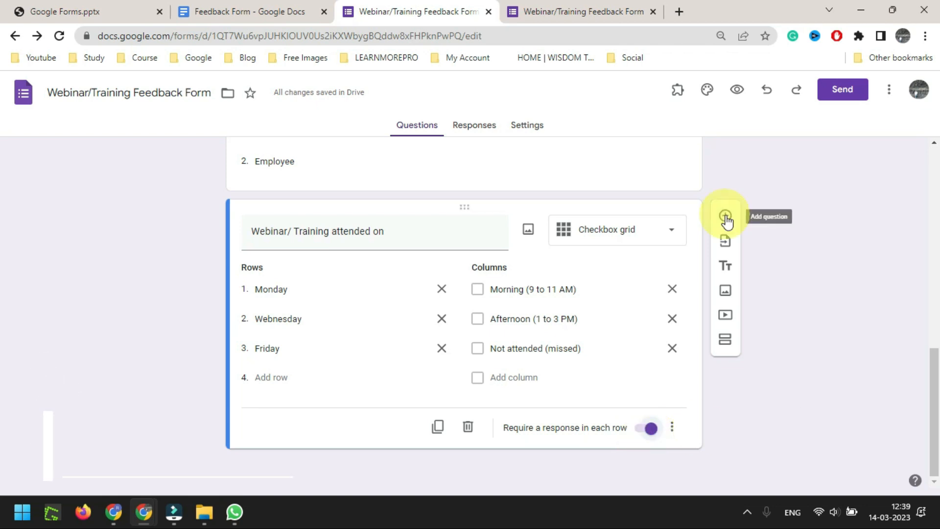
pyautogui.click(725, 216)
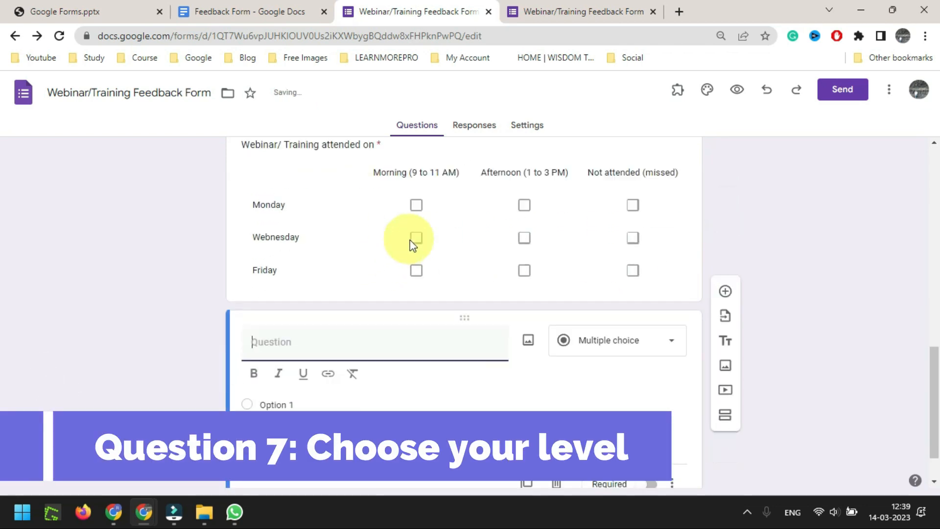
pyautogui.click(263, 6)
pyautogui.moveTo(274, 311); pyautogui.dragTo(357, 311)
pyautogui.hotkey('ctrl', 'c')
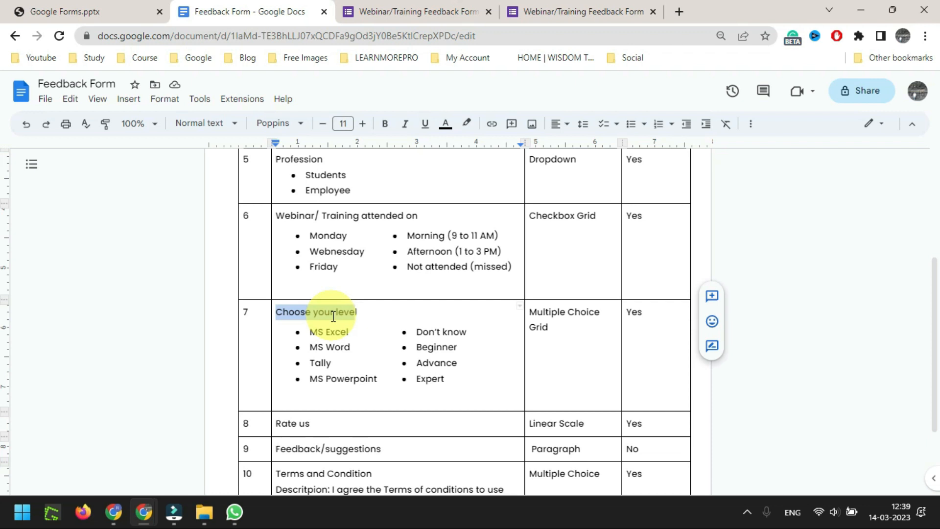
pyautogui.click(451, 6)
pyautogui.hotkey('ctrl', 'v')
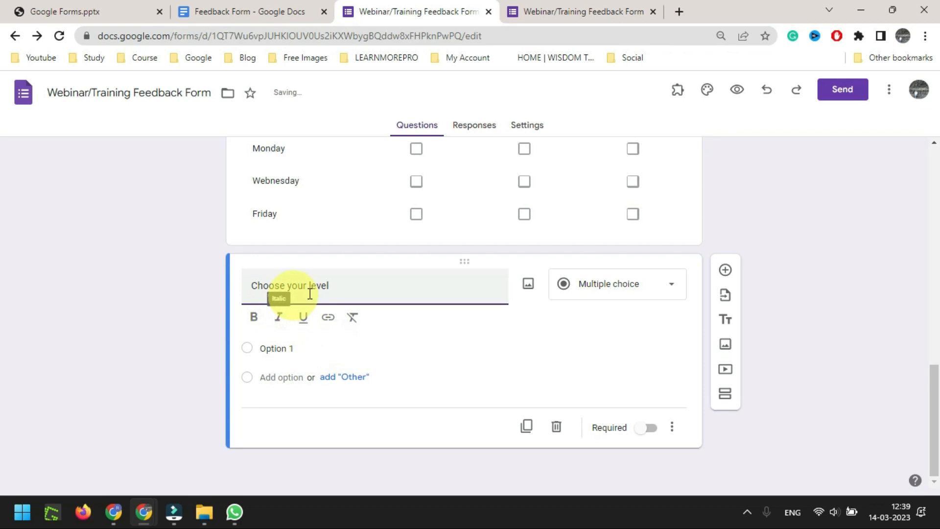
pyautogui.click(671, 288)
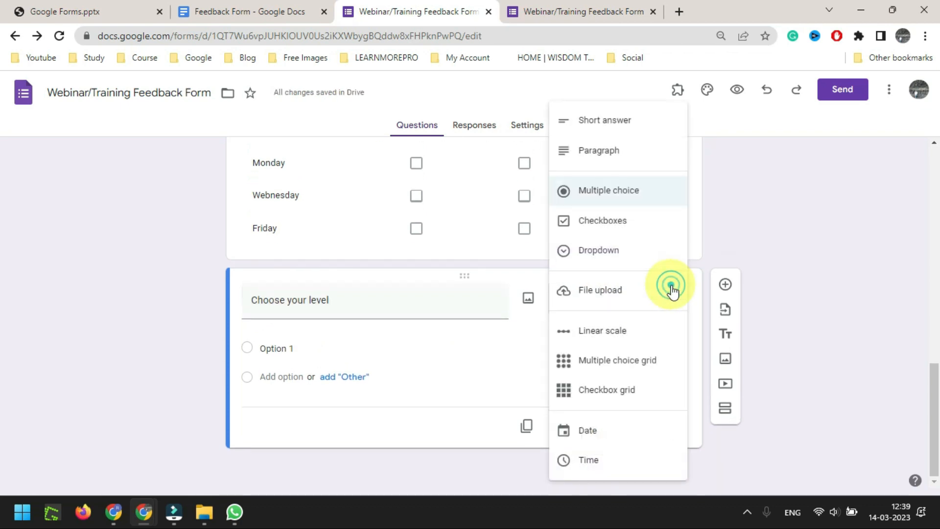
pyautogui.click(627, 364)
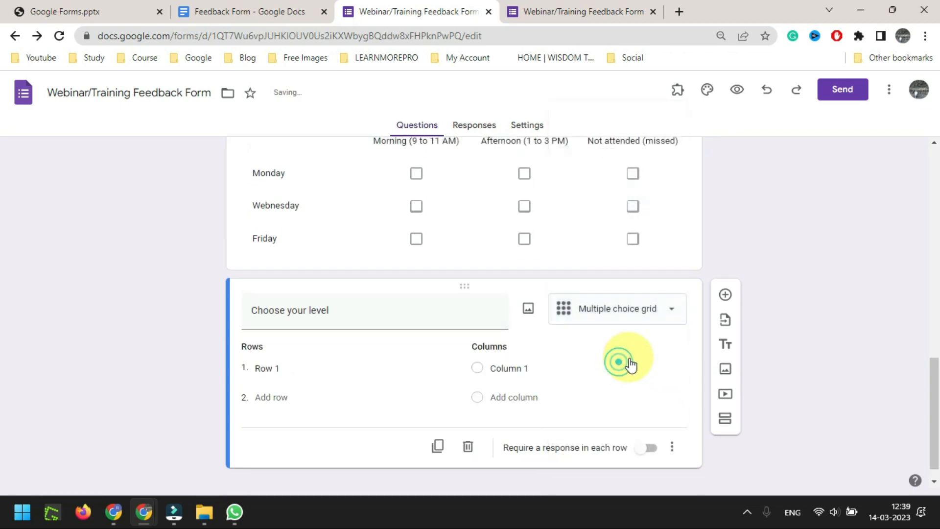
# Paste MS Excel, MS Word, Tally and MS Powerpoint from the plan document as the grid's rows
pyautogui.click(248, 6)
pyautogui.moveTo(377, 378); pyautogui.dragTo(313, 337)
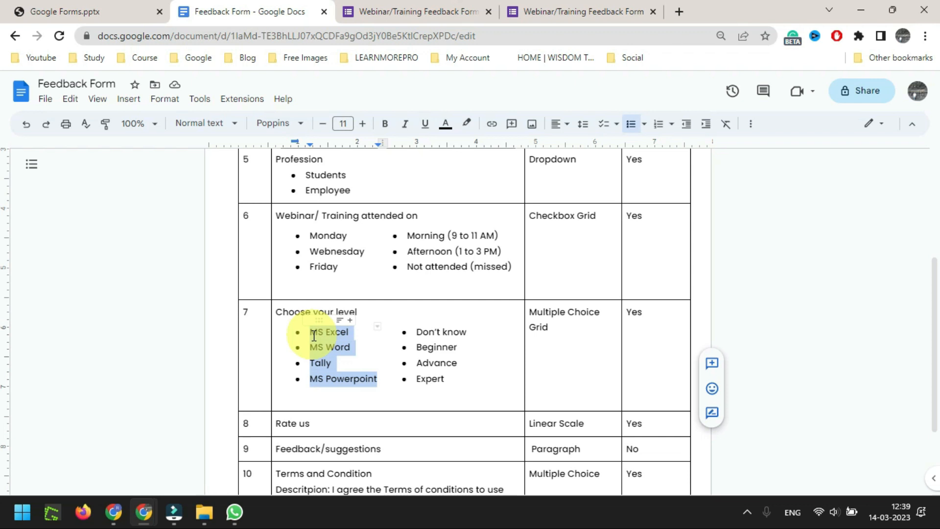
pyautogui.click(398, 11)
pyautogui.click(302, 368)
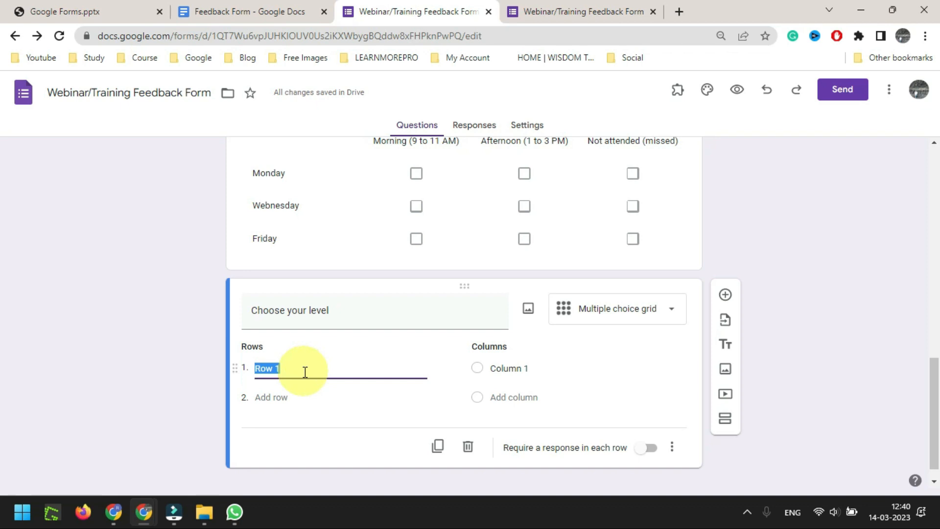
pyautogui.write('MS Excel MS Word Tally MS Powerpoint')
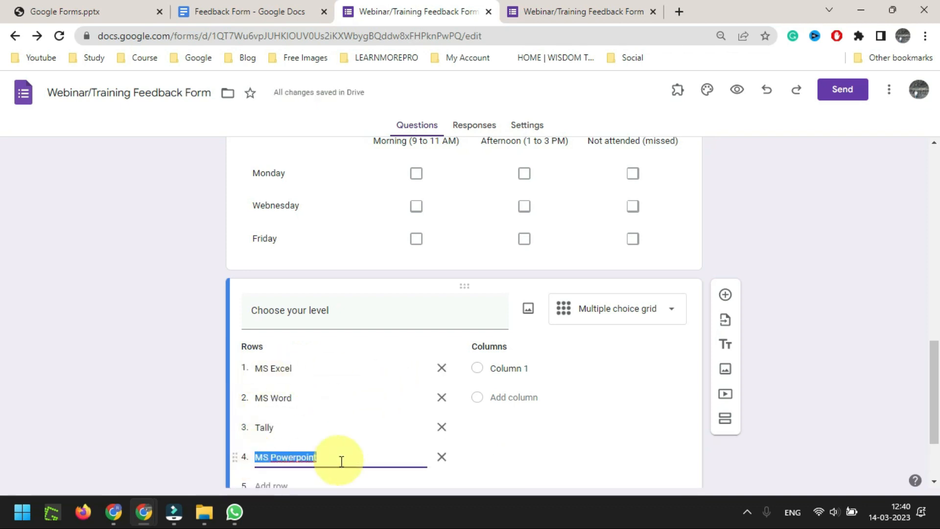
# Paste Don't know, Beginner, Advance and Expert from the plan document as the grid's columns
pyautogui.click(235, 9)
pyautogui.moveTo(468, 383); pyautogui.dragTo(419, 335)
pyautogui.hotkey('ctrl', 'c')
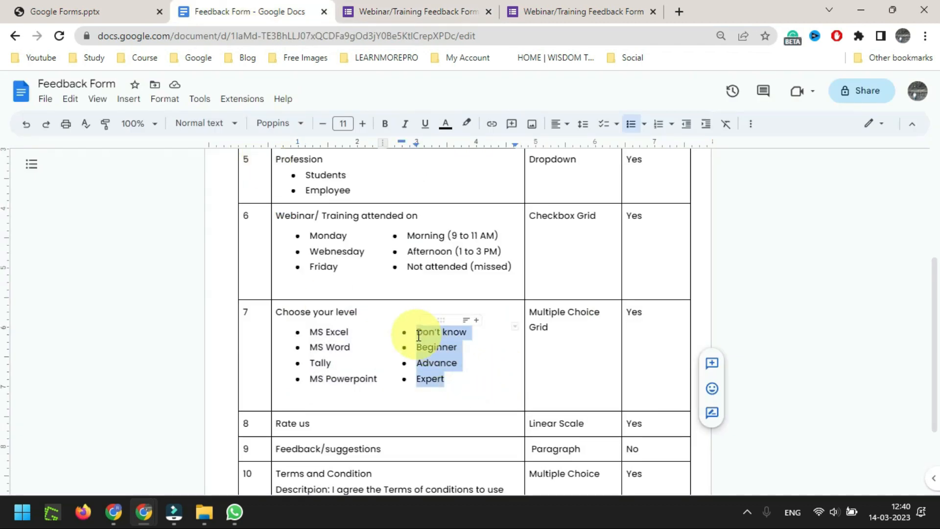
pyautogui.click(372, 11)
pyautogui.click(529, 368)
pyautogui.hotkey('ctrl', 'v')
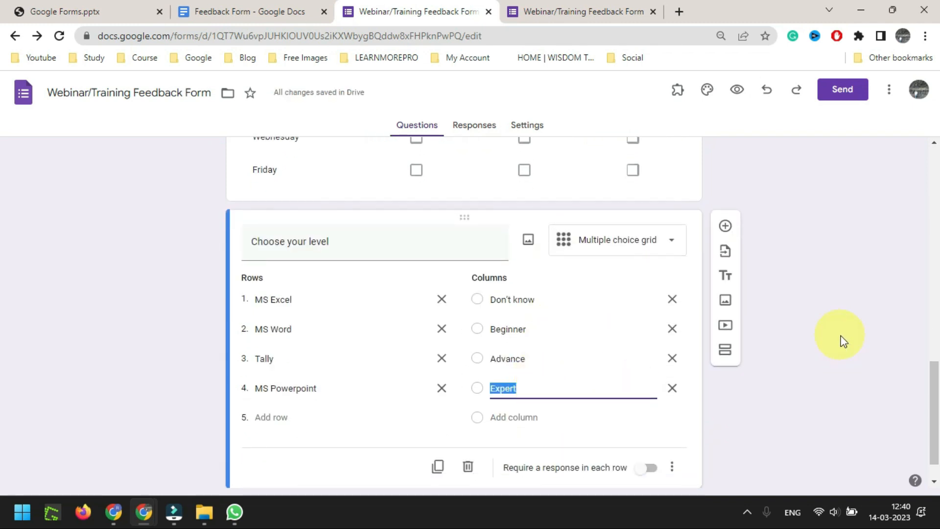
pyautogui.scroll(1, 870, 352)
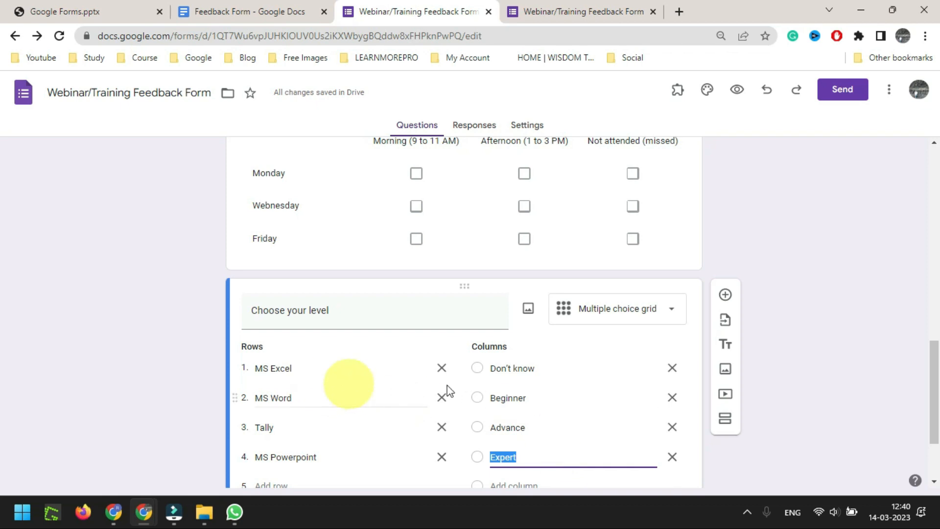
# Turn on 'Require a response in each row' for Choose your level and reload the preview to check it
pyautogui.scroll(1, 592, 435)
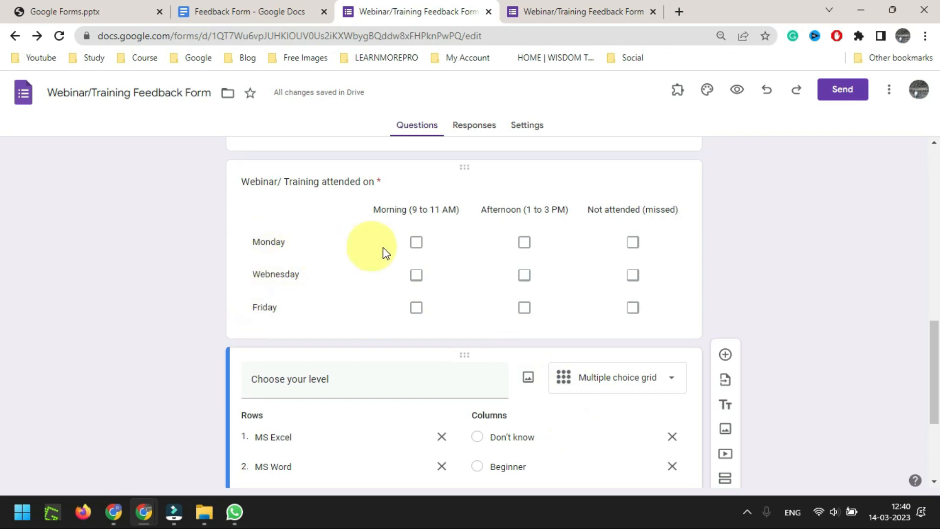
pyautogui.scroll(-3, 590, 352)
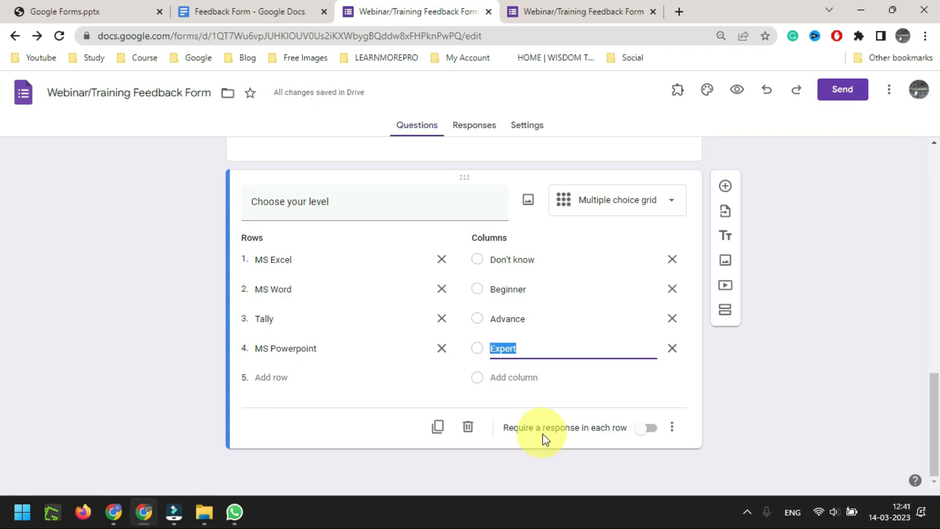
pyautogui.click(639, 430)
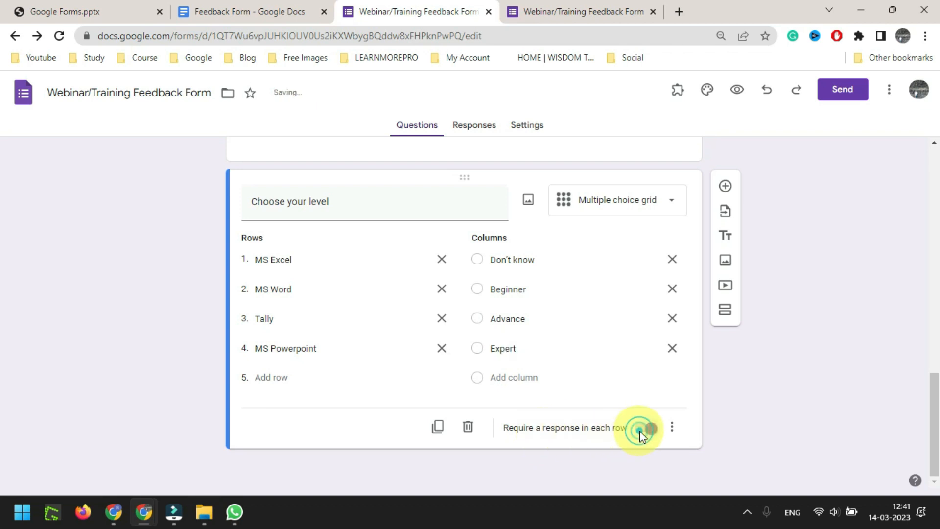
pyautogui.click(594, 11)
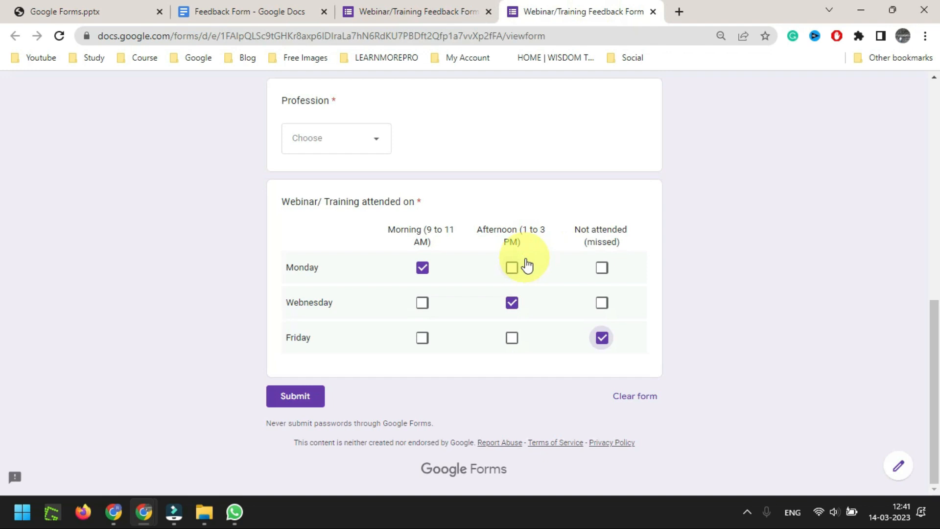
pyautogui.press('F5')
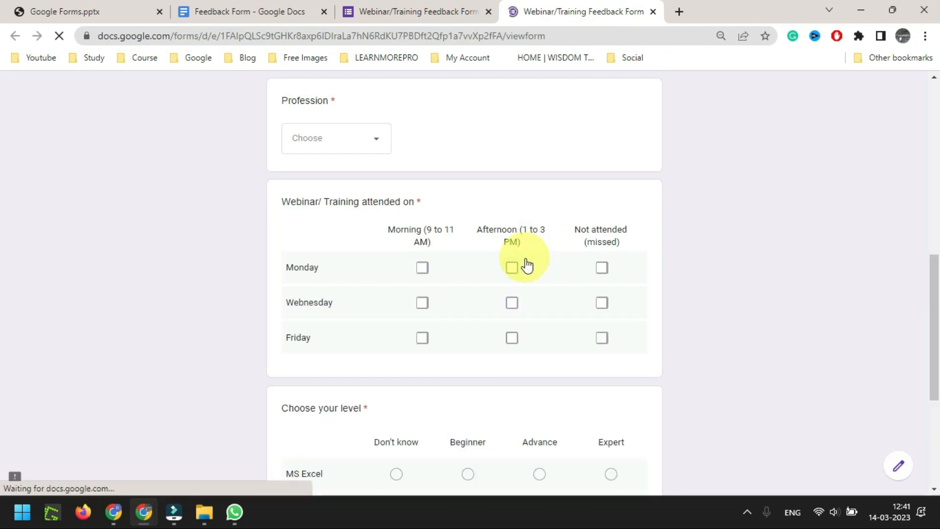
pyautogui.scroll(-4, 747, 188)
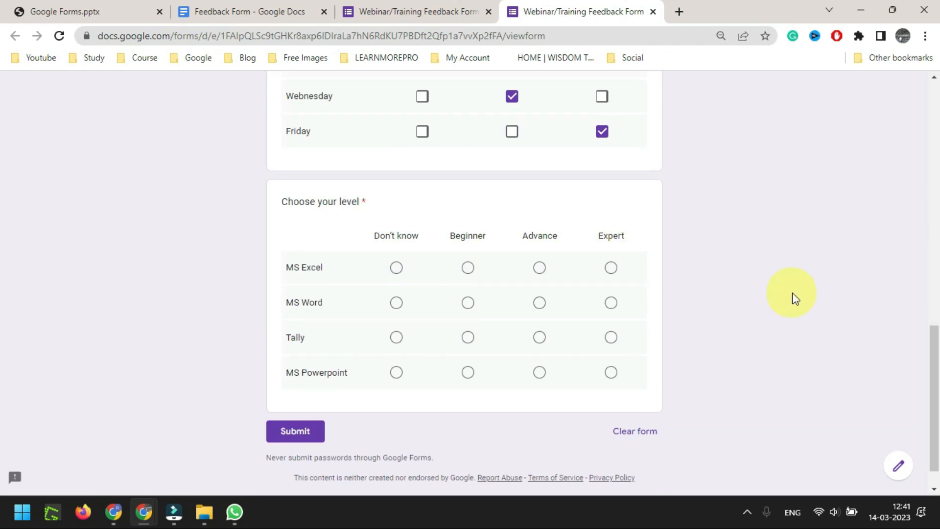
pyautogui.scroll(15, 396, 241)
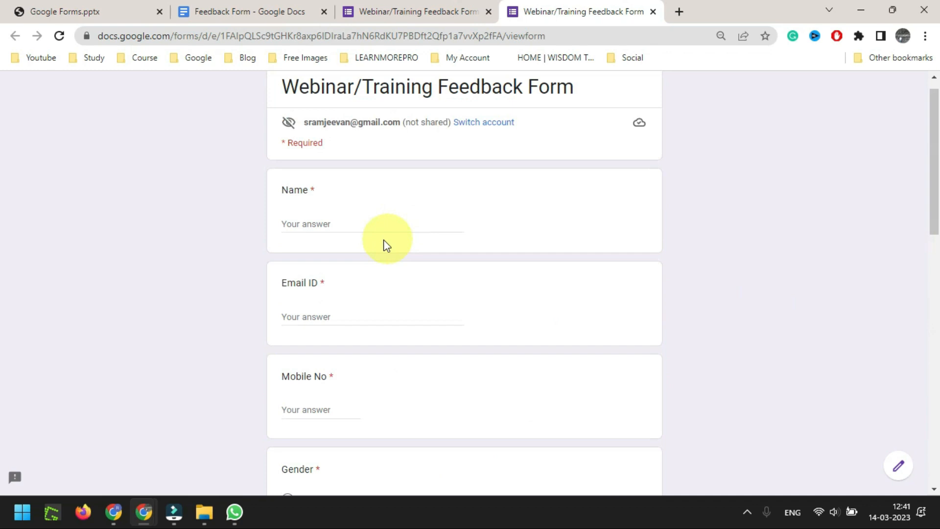
# Enter the respondent's name, e-mail address and mobile number in the preview
pyautogui.click(332, 222)
pyautogui.press('Tab')
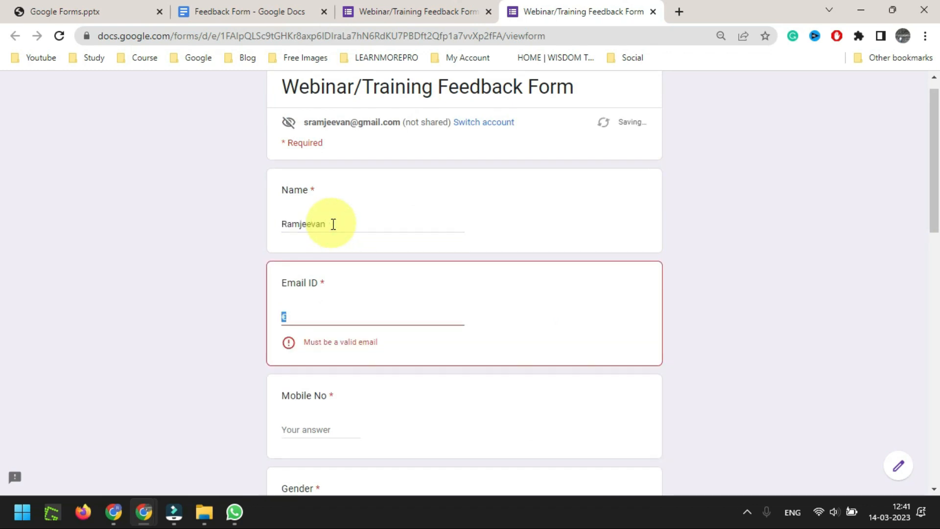
pyautogui.press('Tab')
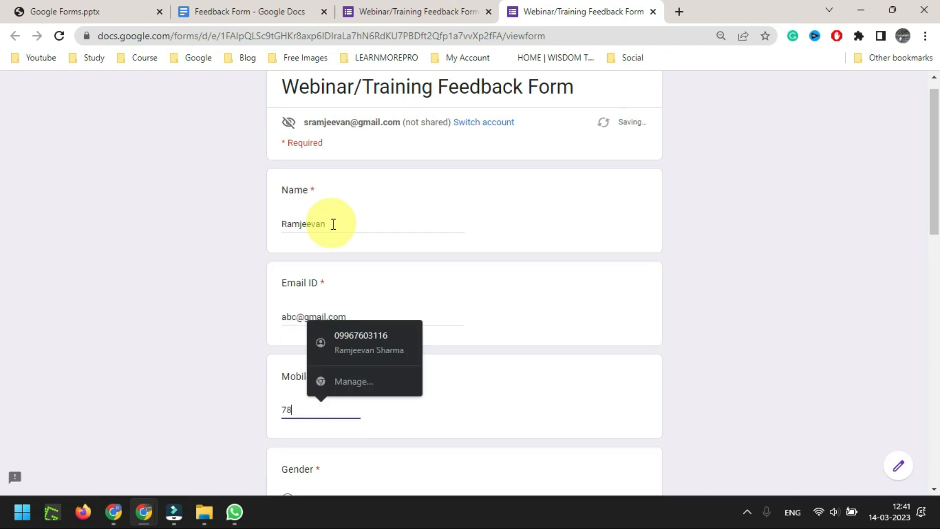
# Choose Employee as the profession and also tick Wednesday Morning in the attendance grid
pyautogui.scroll(-5, 454, 175)
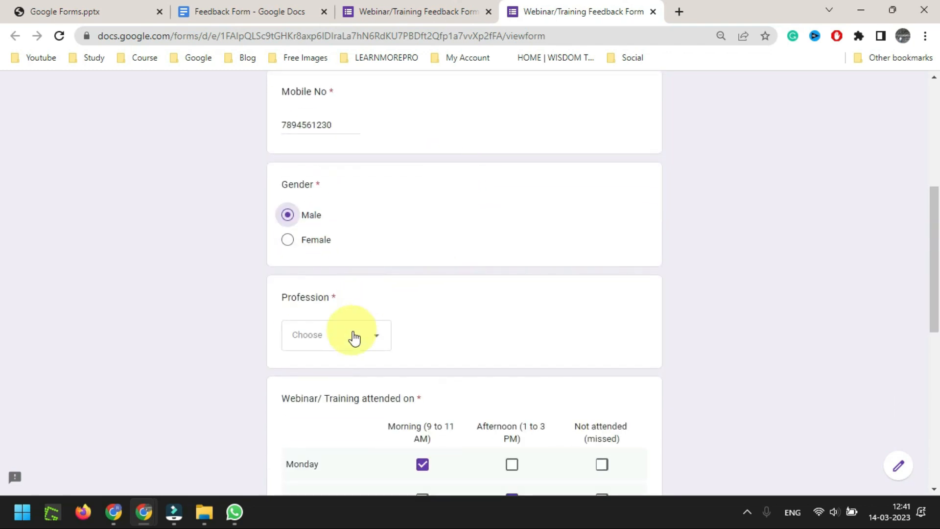
pyautogui.click(352, 332)
pyautogui.click(342, 410)
pyautogui.scroll(-4, 541, 209)
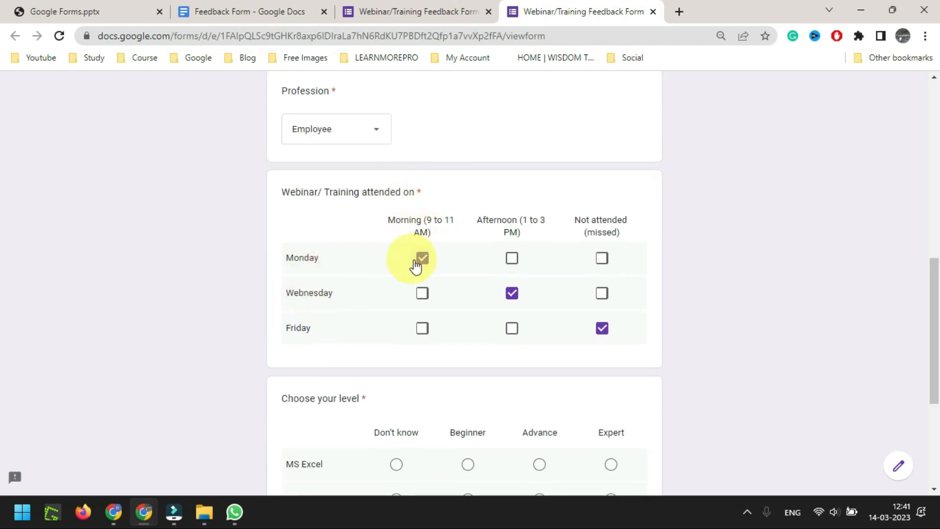
pyautogui.click(422, 293)
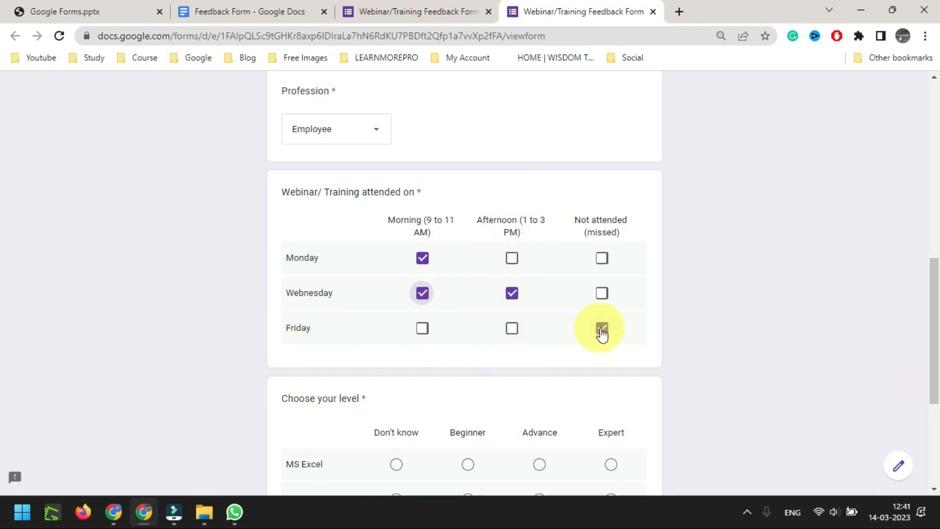
pyautogui.scroll(-3, 538, 245)
pyautogui.scroll(-1, 369, 247)
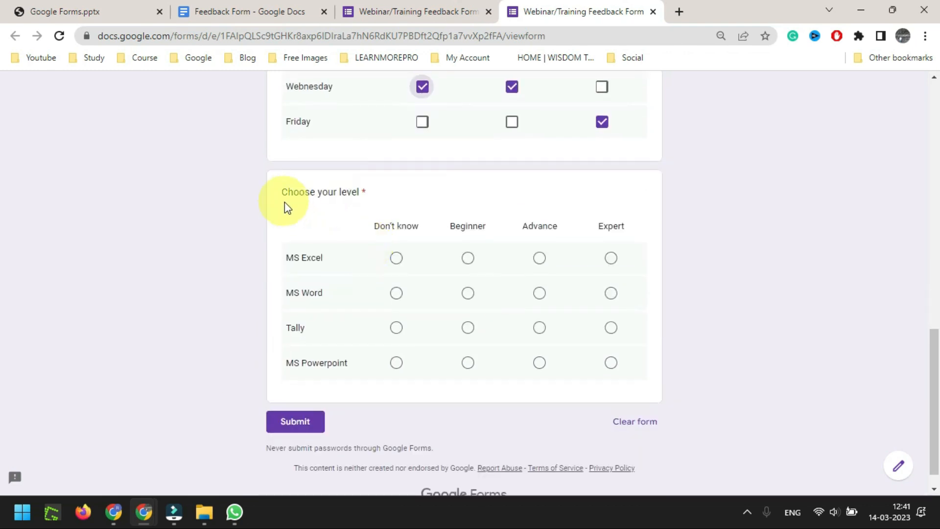
# Rate MS Excel and MS Word as Advance, Tally as Beginner, and MS Powerpoint as Don't know
pyautogui.click(541, 259)
pyautogui.click(539, 293)
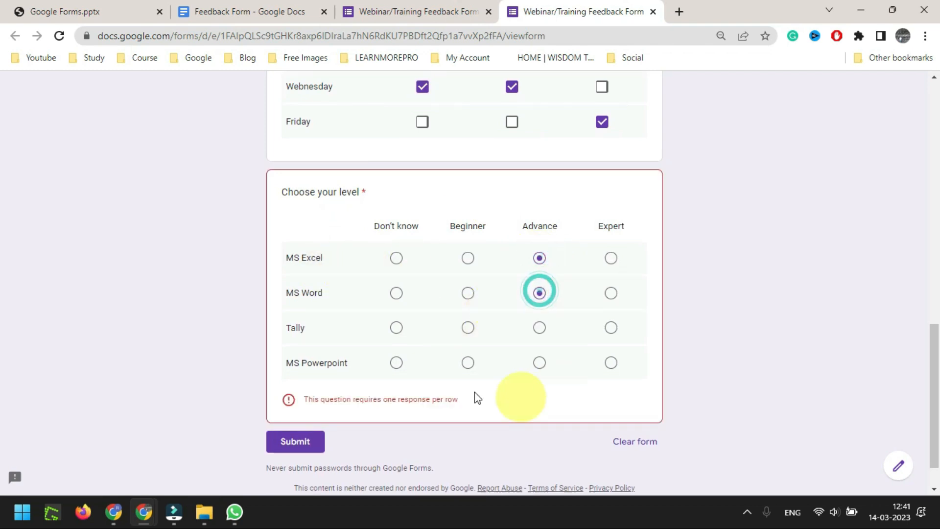
pyautogui.click(468, 333)
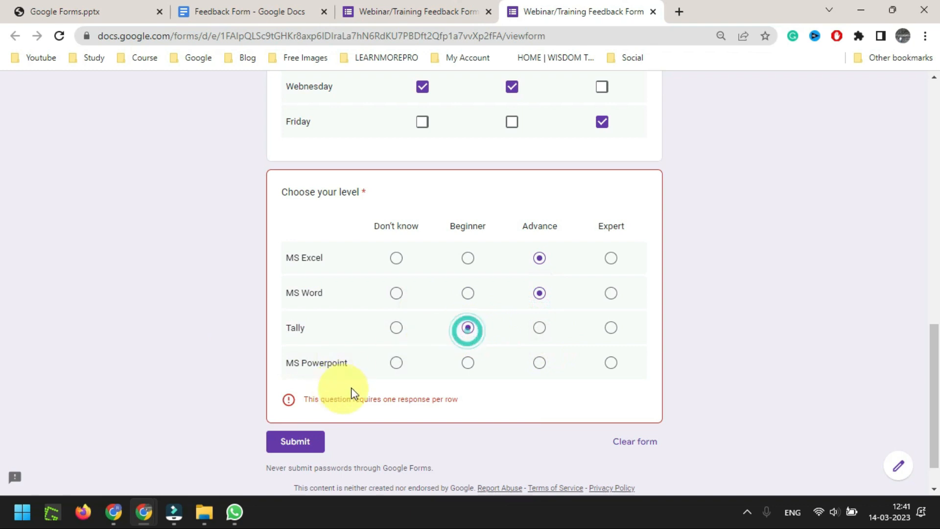
pyautogui.click(398, 364)
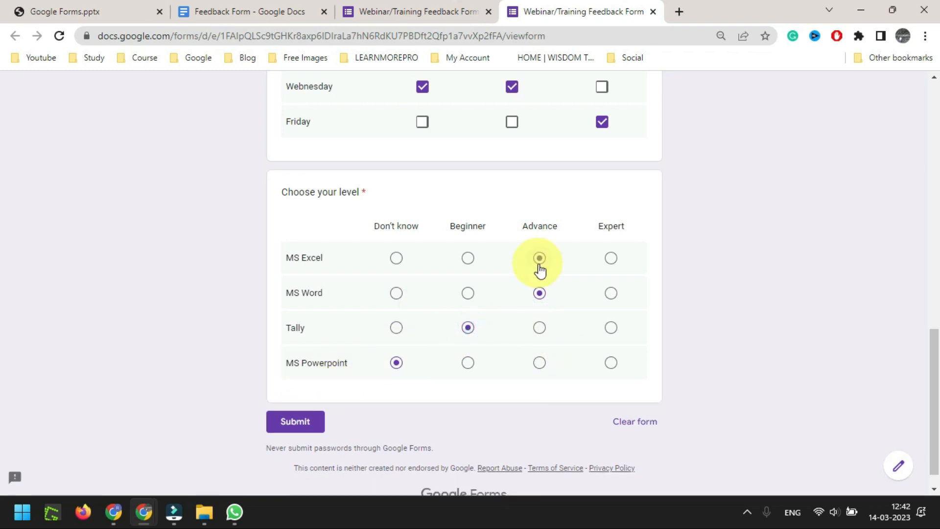
# Try different levels for MS Excel, finally leaving Expert selected
pyautogui.click(468, 258)
pyautogui.moveTo(282, 258); pyautogui.dragTo(356, 267)
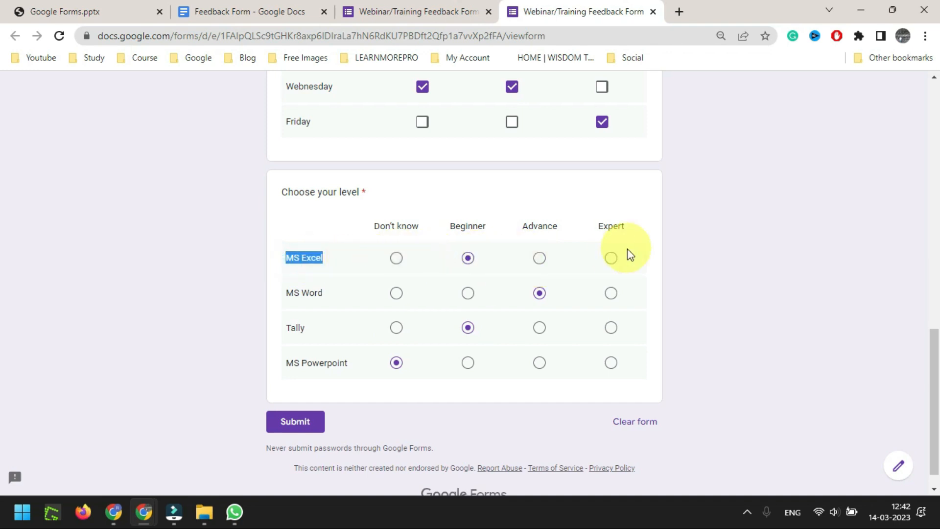
pyautogui.click(610, 258)
pyautogui.click(539, 258)
pyautogui.click(468, 258)
pyautogui.click(397, 258)
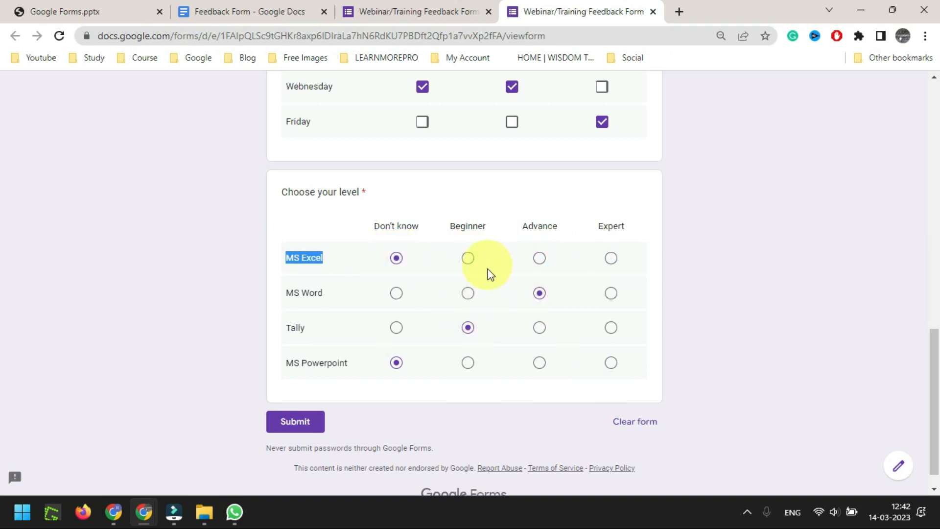
pyautogui.click(396, 258)
pyautogui.click(470, 260)
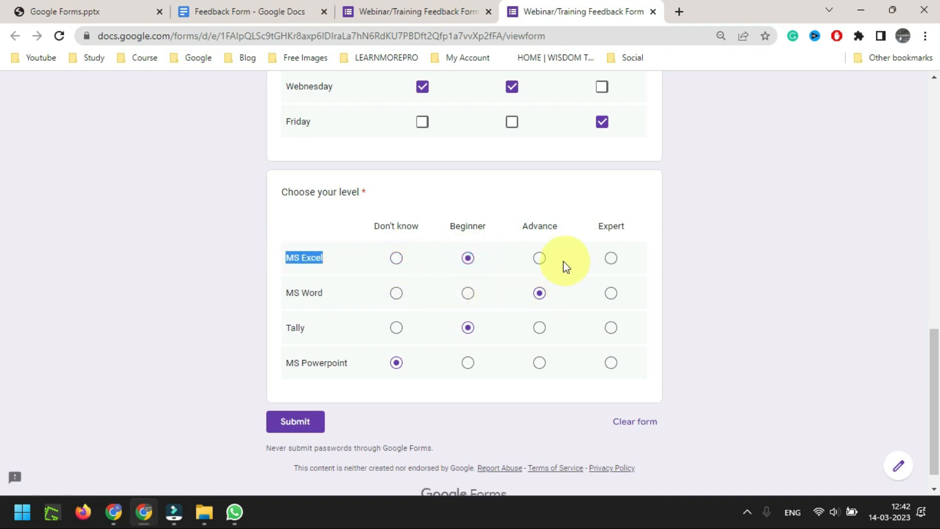
pyautogui.click(542, 262)
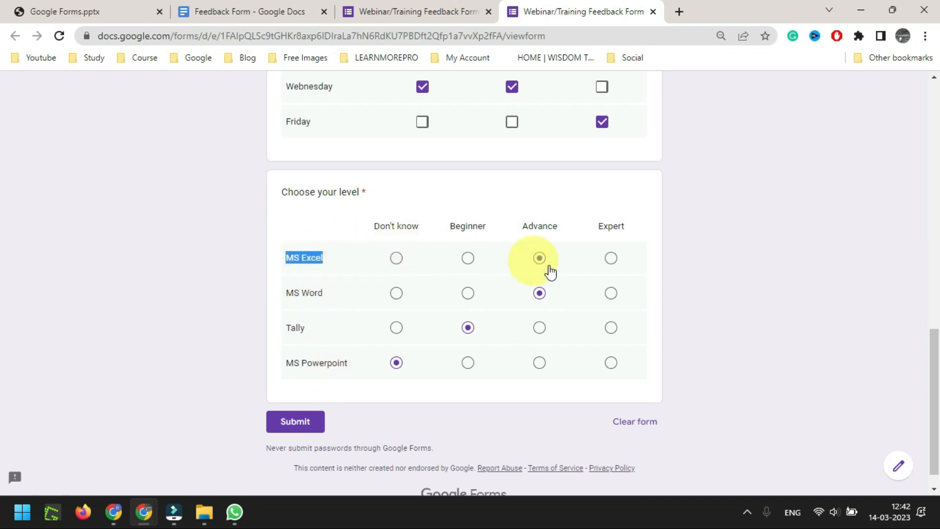
pyautogui.click(612, 258)
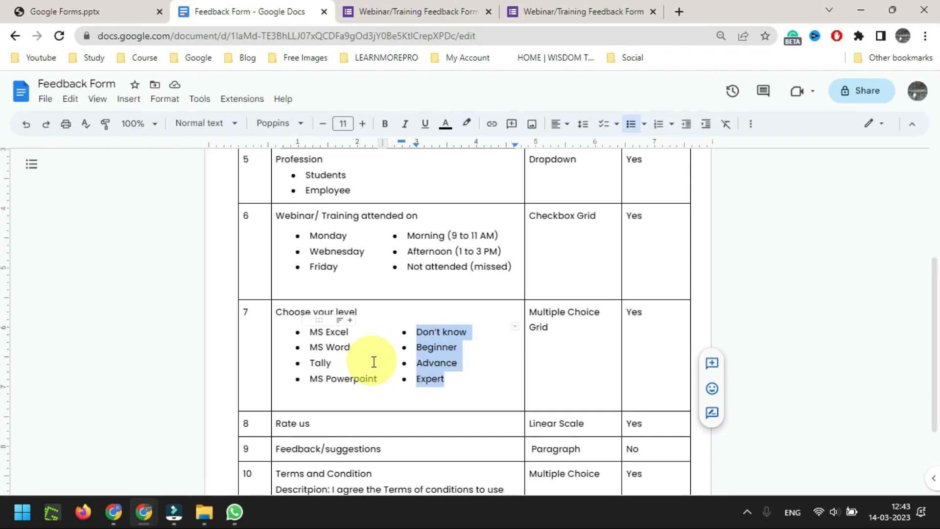
# Add a new question after Choose your level titled 'Rate us', copied from the plan document
pyautogui.scroll(-3, 377, 258)
pyautogui.moveTo(316, 314); pyautogui.dragTo(274, 308)
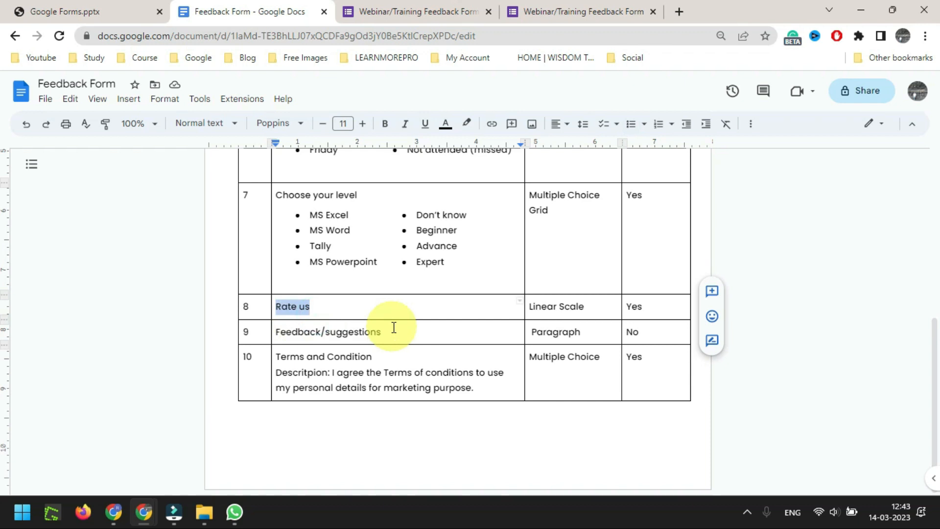
pyautogui.moveTo(588, 307); pyautogui.dragTo(532, 309)
pyautogui.tripleClick(292, 306)
pyautogui.hotkey('ctrl', 'c')
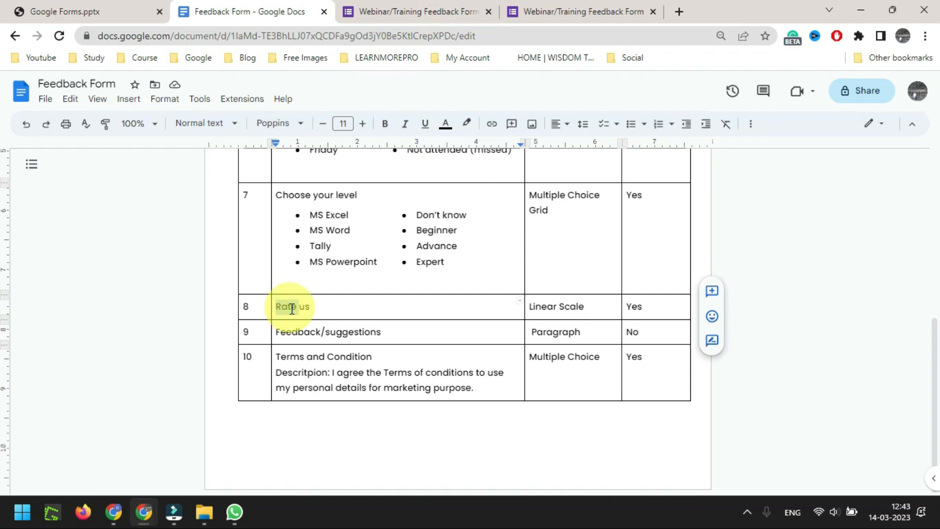
pyautogui.click(399, 13)
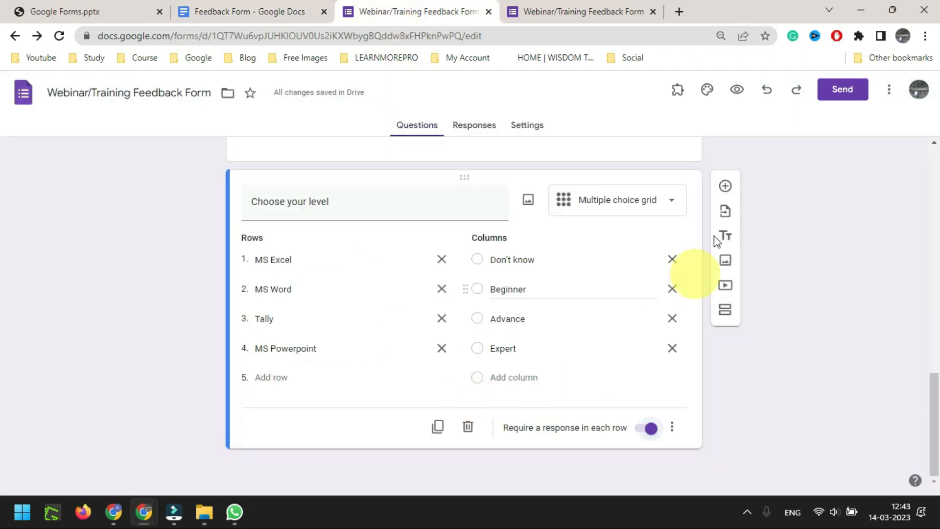
pyautogui.click(724, 186)
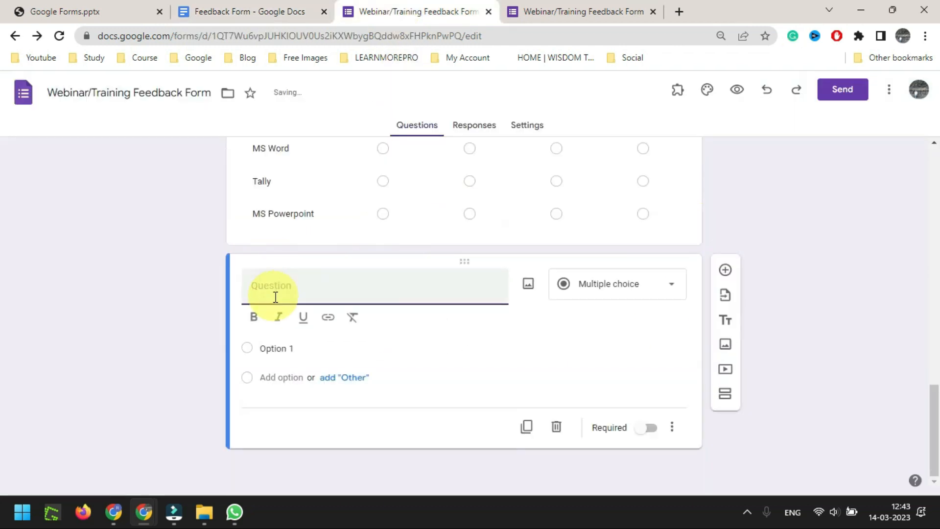
pyautogui.hotkey('ctrl', 'v')
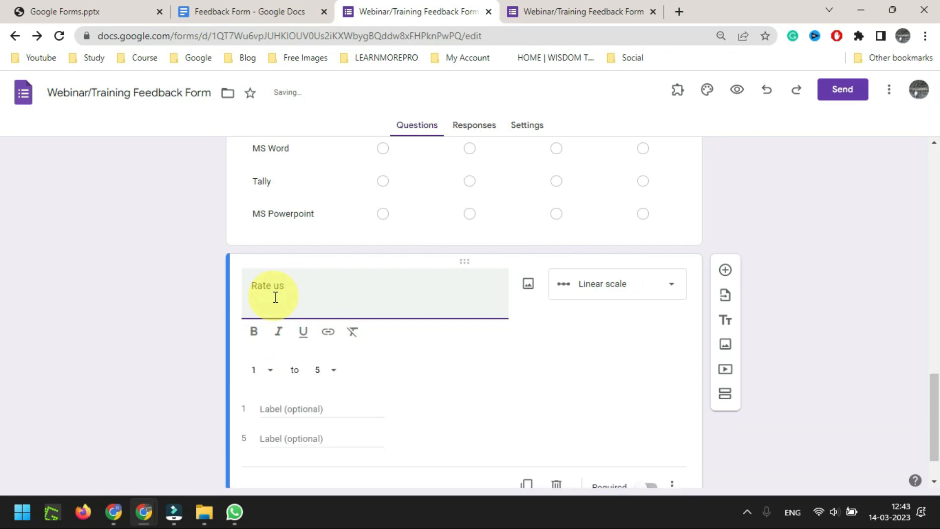
pyautogui.press('BackSpace')
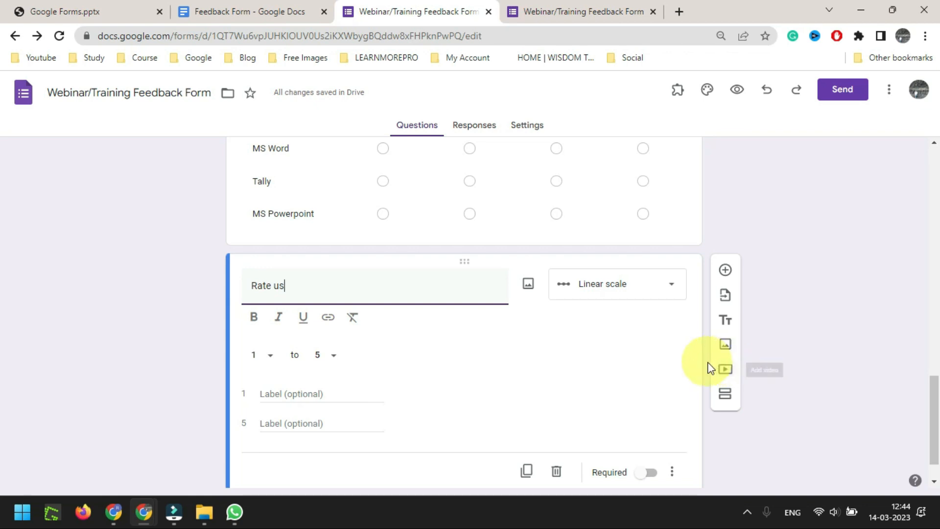
# Set the linear scale range from 1 to 5
pyautogui.click(267, 355)
pyautogui.click(414, 342)
pyautogui.click(272, 330)
pyautogui.click(256, 329)
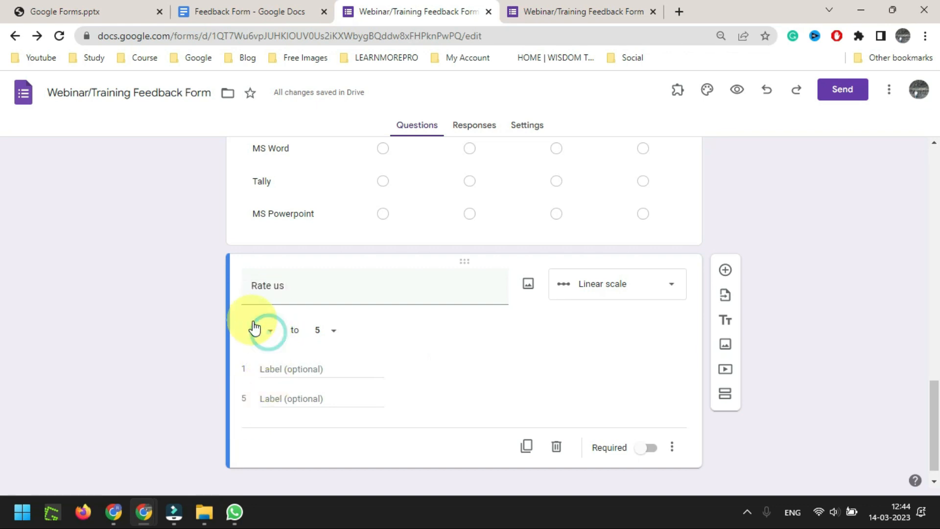
pyautogui.click(332, 332)
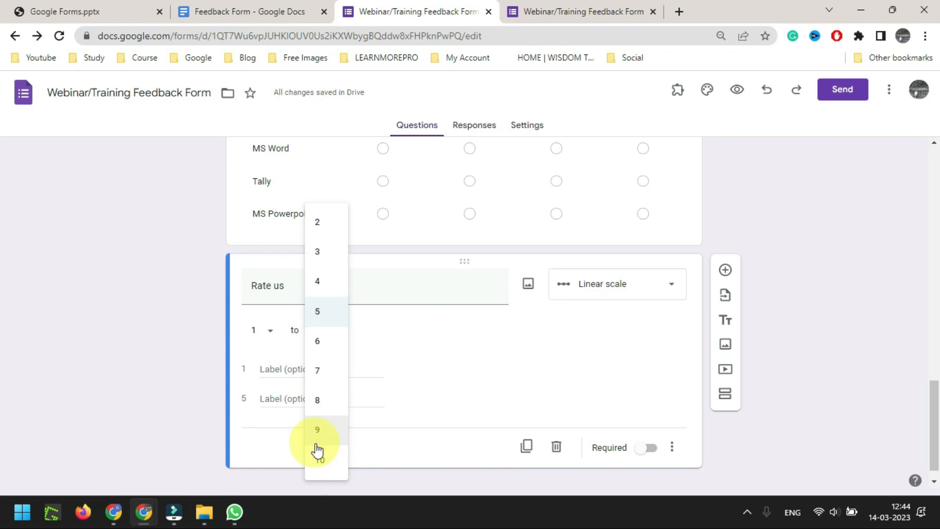
pyautogui.click(319, 316)
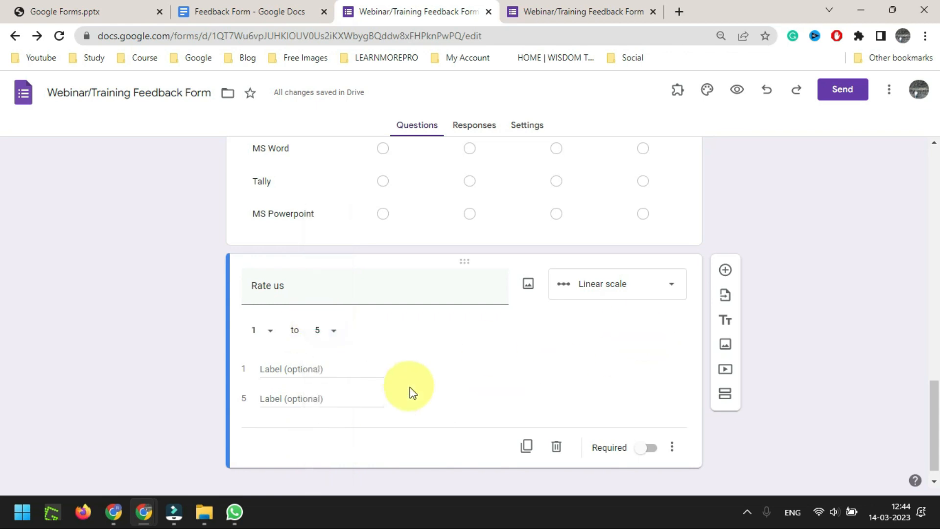
# Label the scale ends Bad and Good, make the question required, and reload the preview
pyautogui.click(280, 368)
pyautogui.write('Bad')
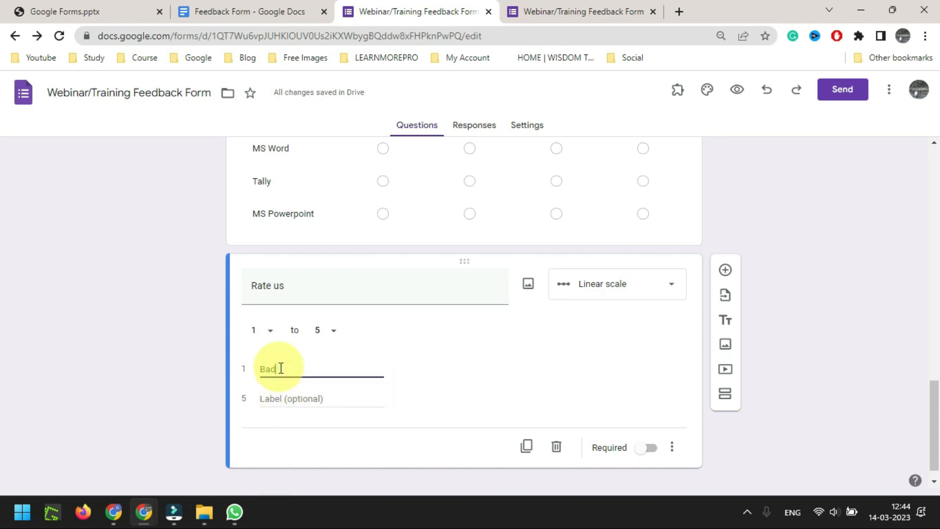
pyautogui.press('Tab')
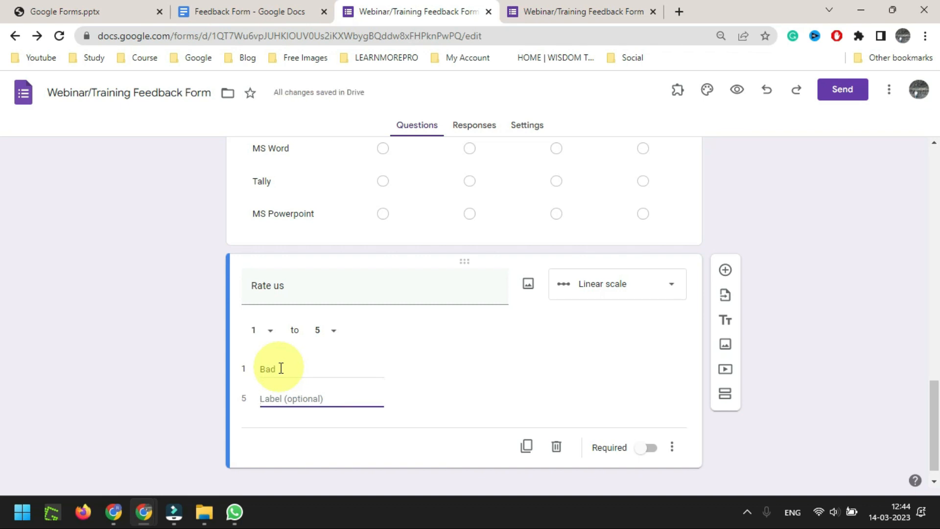
pyautogui.write('Good')
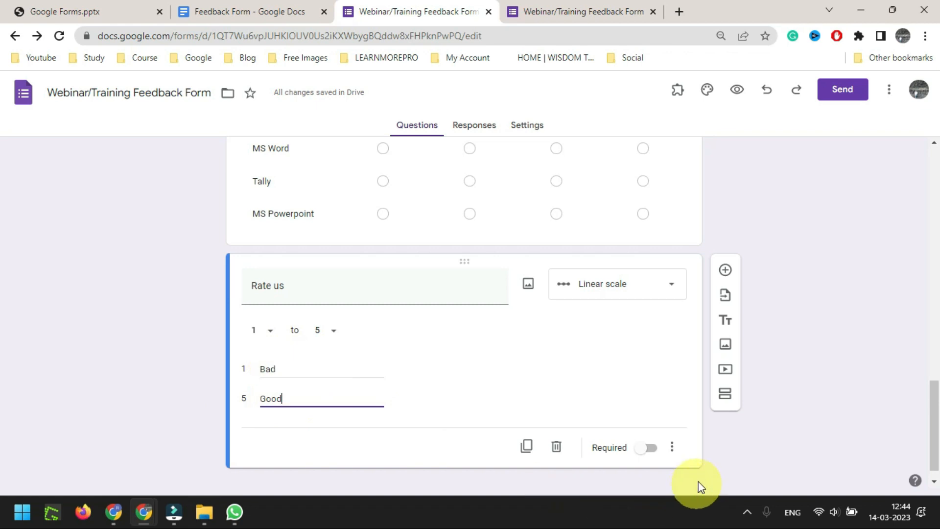
pyautogui.click(647, 451)
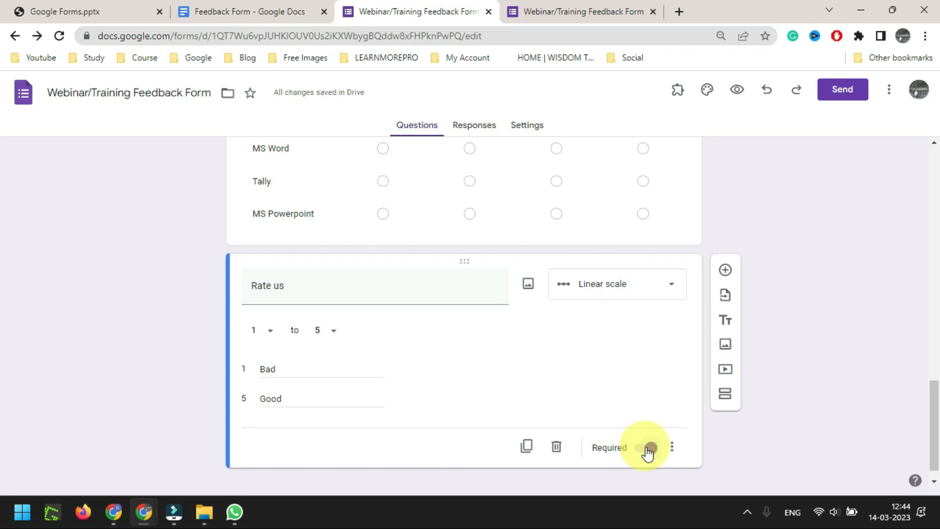
pyautogui.click(568, 11)
pyautogui.press('F5')
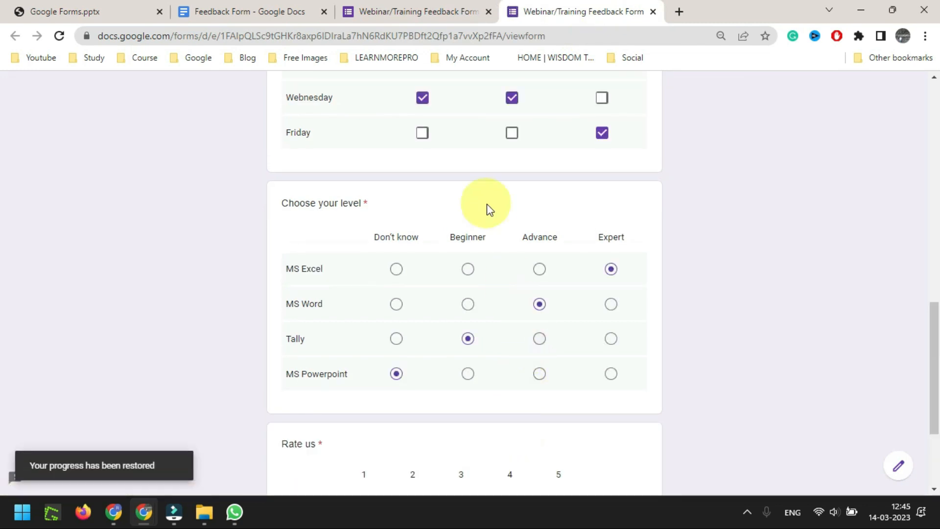
# In the preview, try several Rate us ratings ending on 5, then return to the editor
pyautogui.scroll(-3, 486, 204)
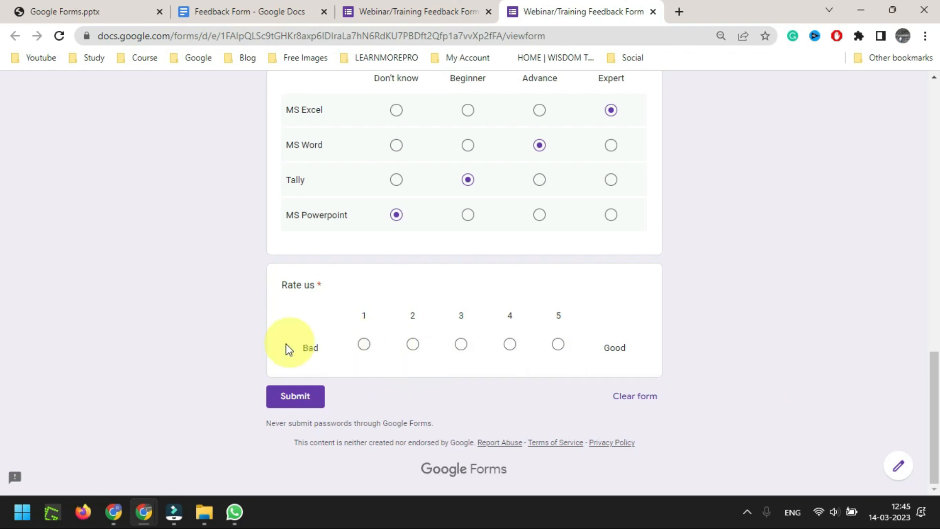
pyautogui.click(510, 344)
pyautogui.click(557, 345)
pyautogui.click(465, 348)
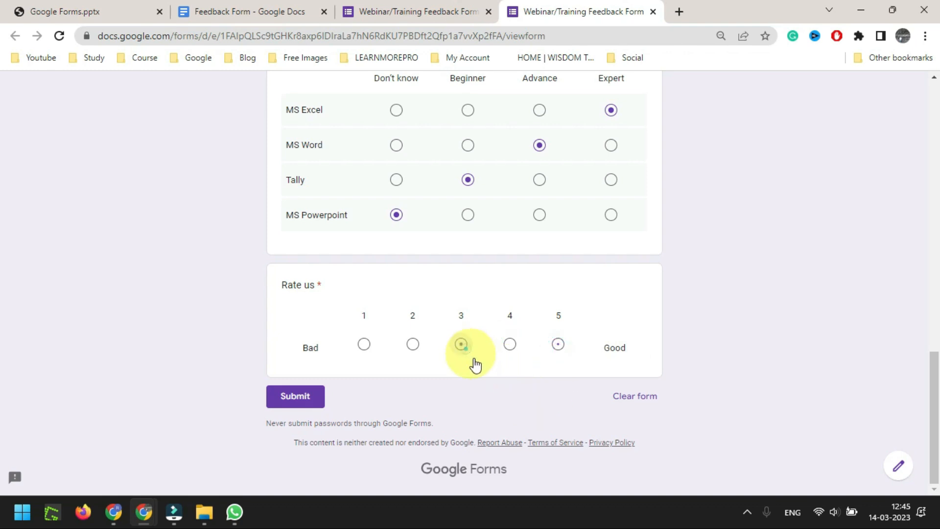
pyautogui.click(562, 349)
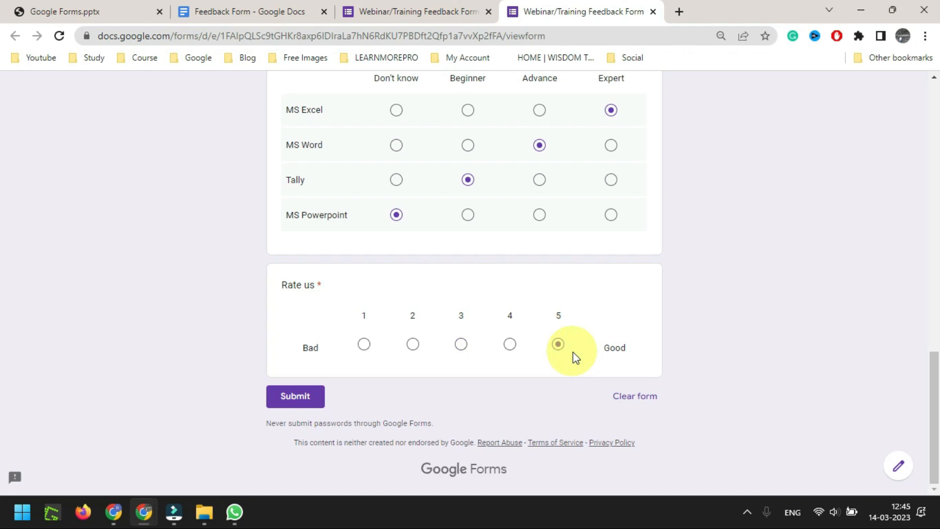
pyautogui.click(418, 12)
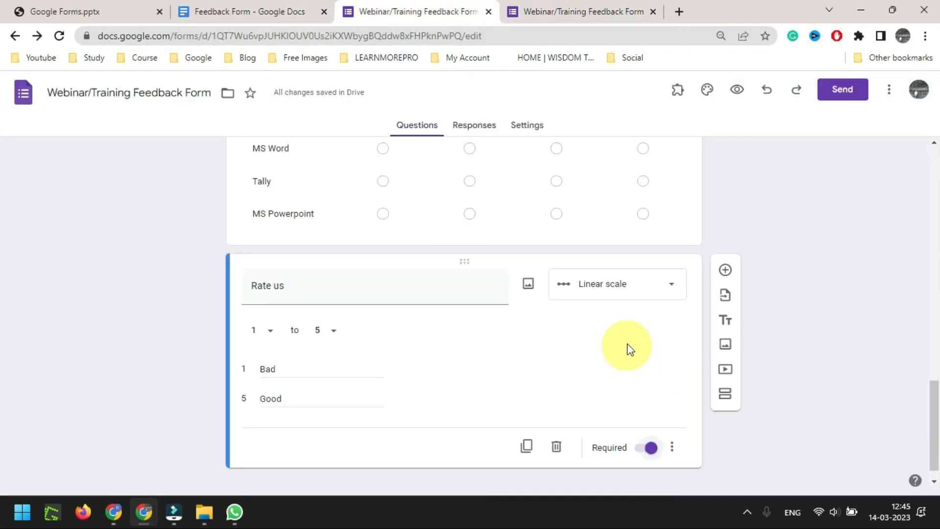
pyautogui.scroll(2, 626, 344)
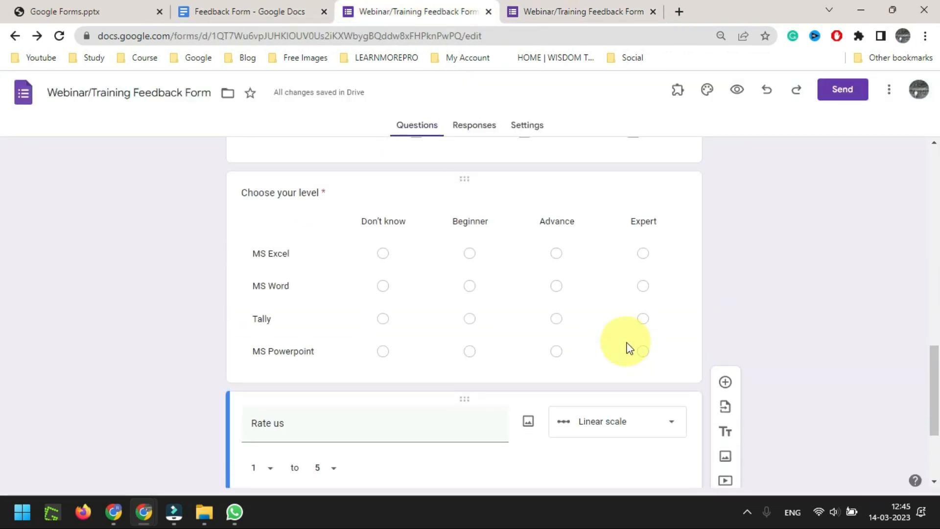
# Add a new question right after the Rate us question
pyautogui.scroll(1, 628, 348)
pyautogui.click(608, 269)
pyautogui.scroll(3, 610, 295)
pyautogui.click(575, 207)
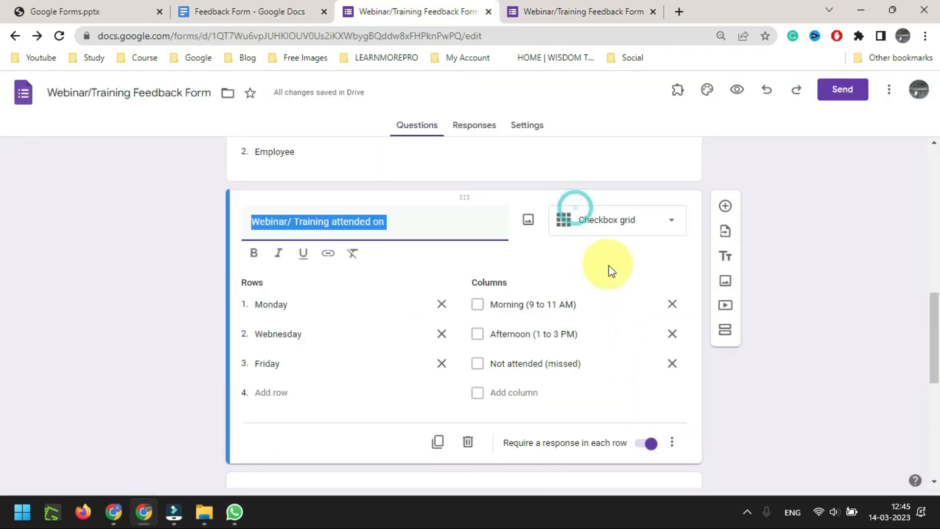
pyautogui.scroll(-7, 619, 277)
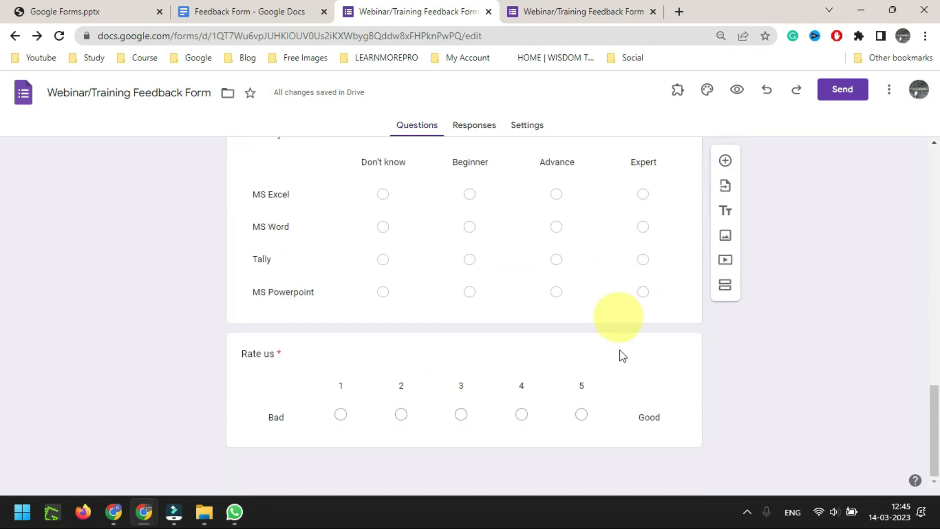
pyautogui.click(620, 351)
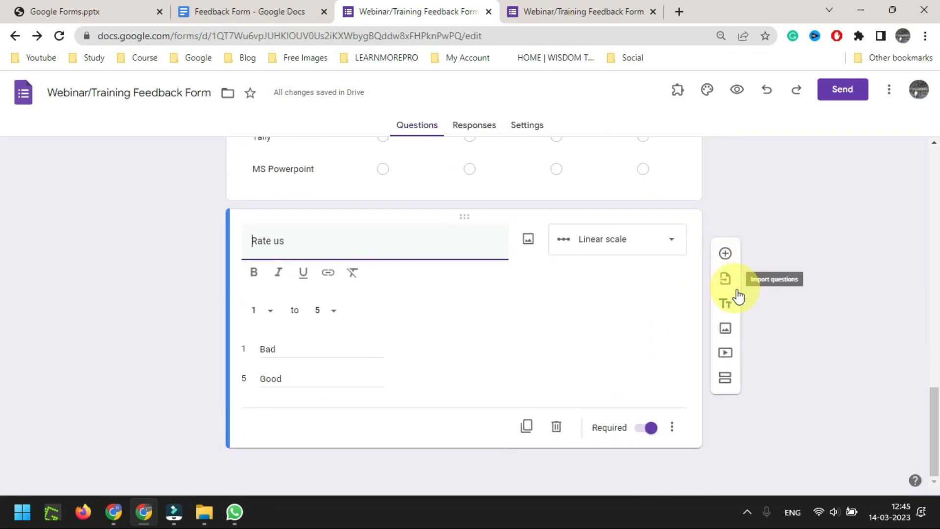
pyautogui.click(726, 253)
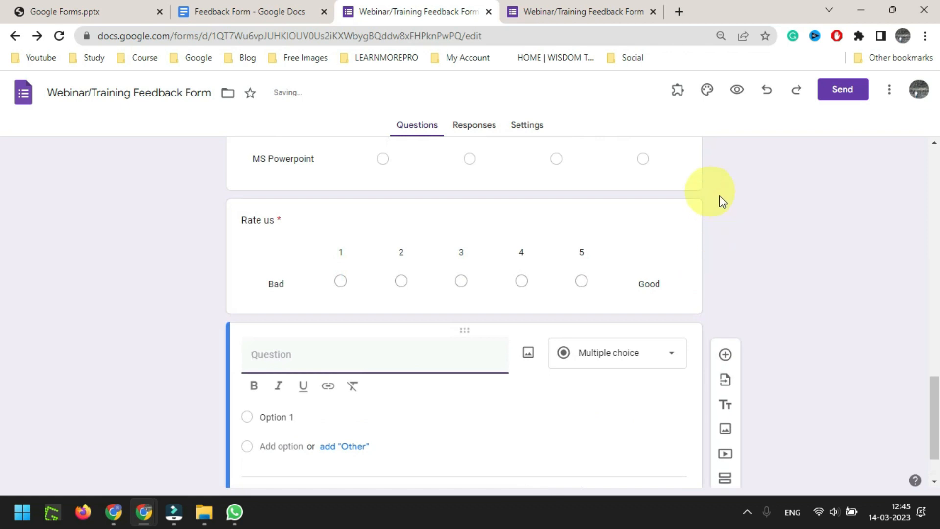
# Title it 'Feedback/suggestions', copied from row 9 of the planning document, and make it required
pyautogui.click(235, 11)
pyautogui.moveTo(391, 332); pyautogui.dragTo(277, 332)
pyautogui.hotkey('ctrl', 'c')
pyautogui.click(400, 4)
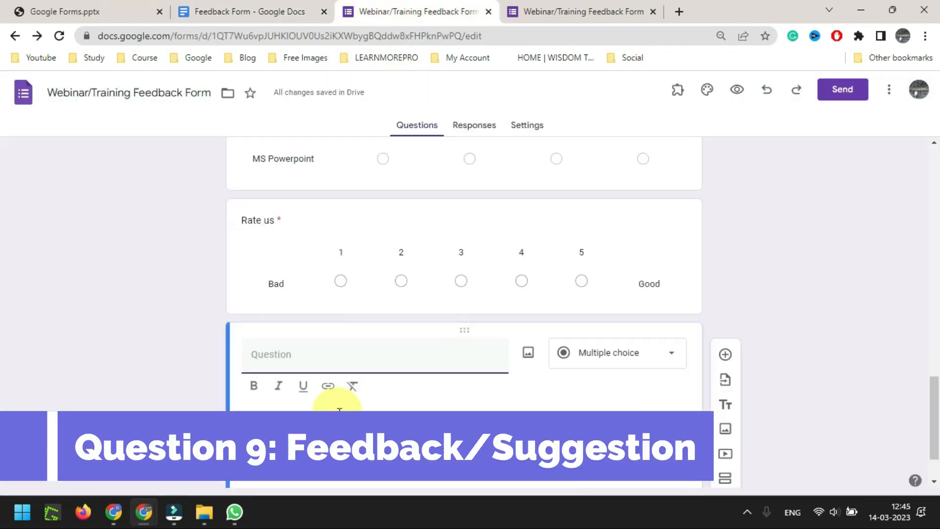
pyautogui.hotkey('ctrl', 'v')
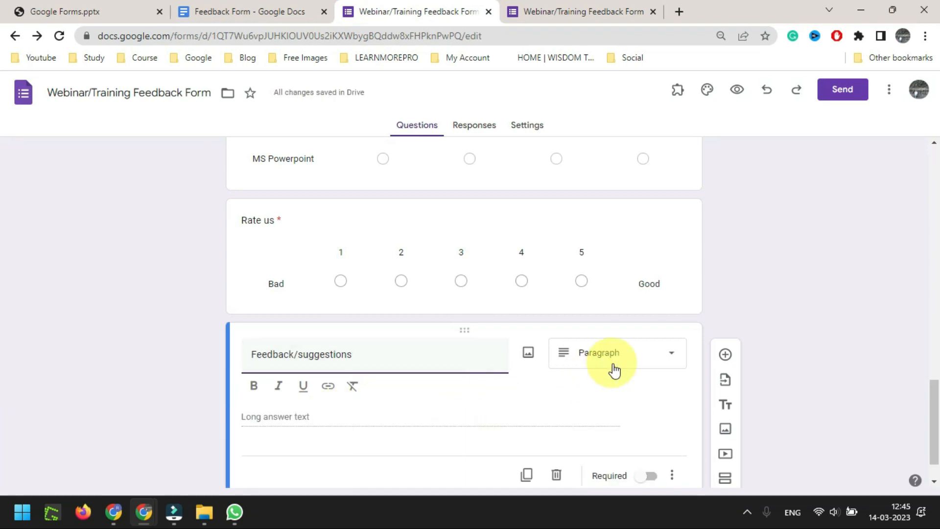
pyautogui.scroll(-1, 725, 245)
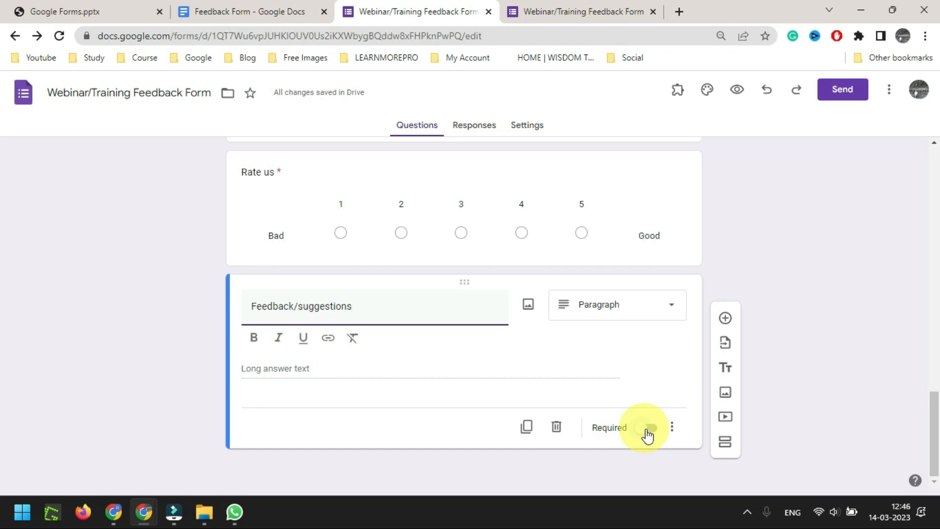
pyautogui.click(650, 429)
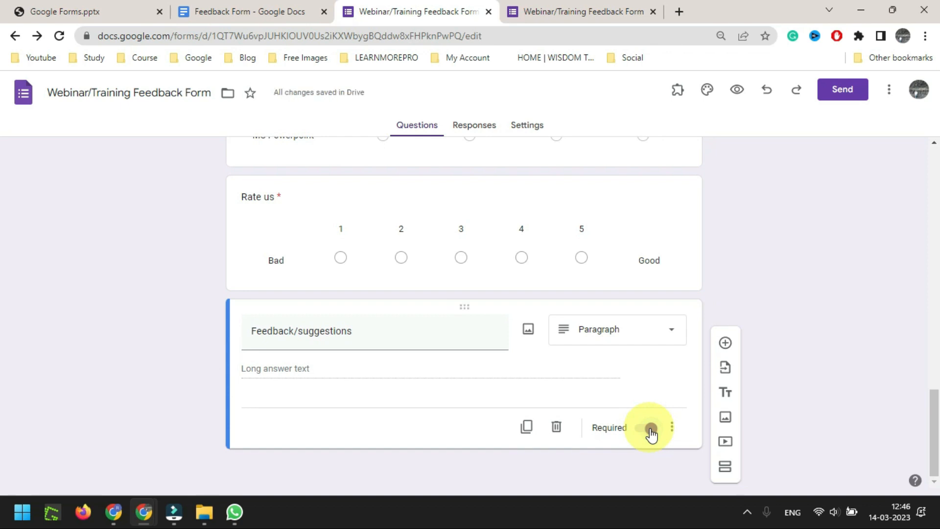
pyautogui.click(264, 11)
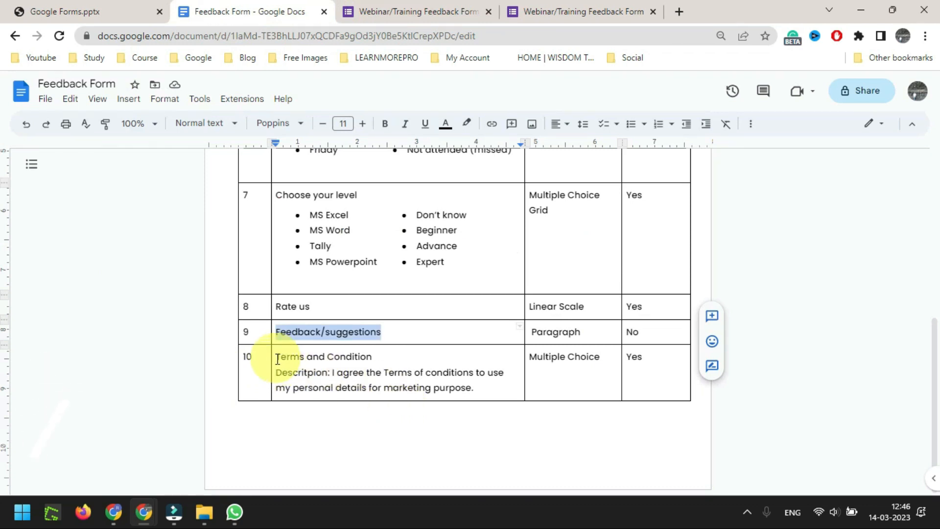
# Add a new question titled 'Terms and Condition', copied from the planning document
pyautogui.moveTo(276, 356); pyautogui.dragTo(369, 356)
pyautogui.hotkey('ctrl', 'c')
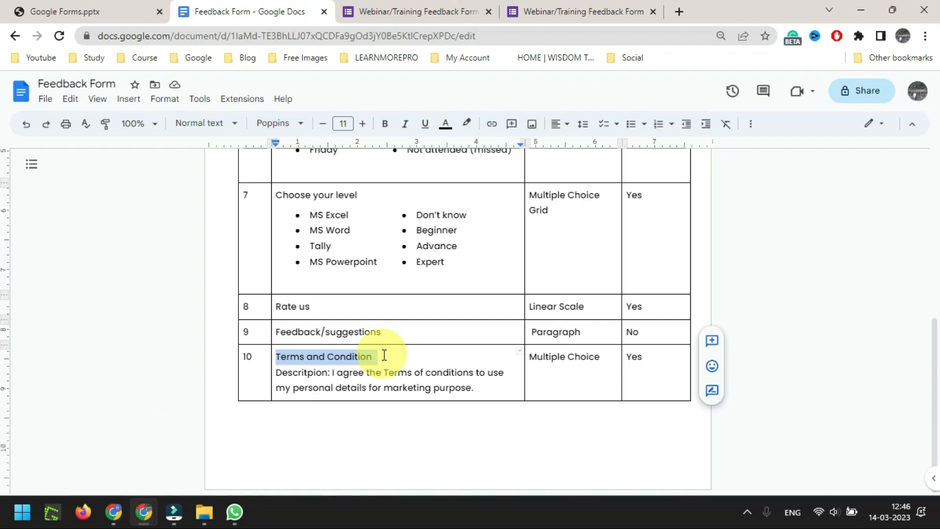
pyautogui.click(417, 12)
pyautogui.click(724, 341)
pyautogui.hotkey('ctrl', 'v')
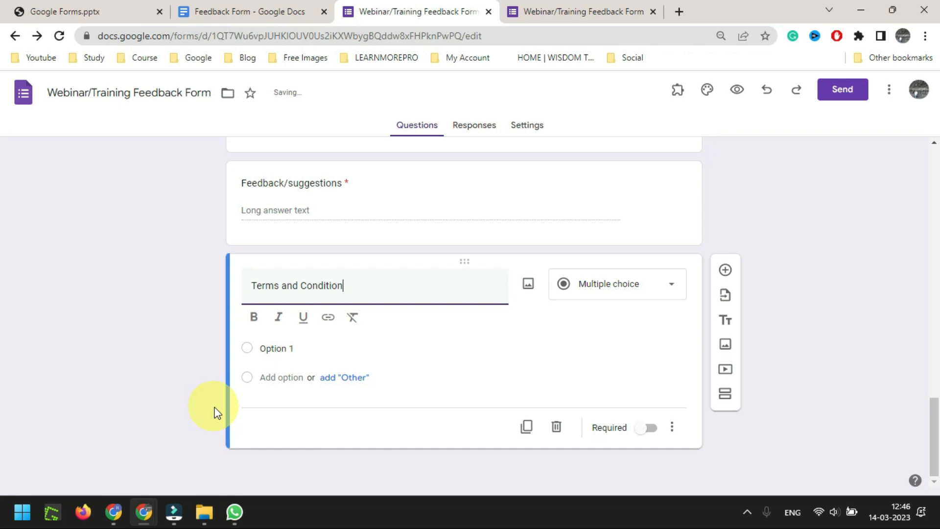
pyautogui.click(233, 12)
pyautogui.click(428, 7)
# Rename Option 1 to 'I agree' and make the question required
pyautogui.click(314, 348)
pyautogui.write('I agree')
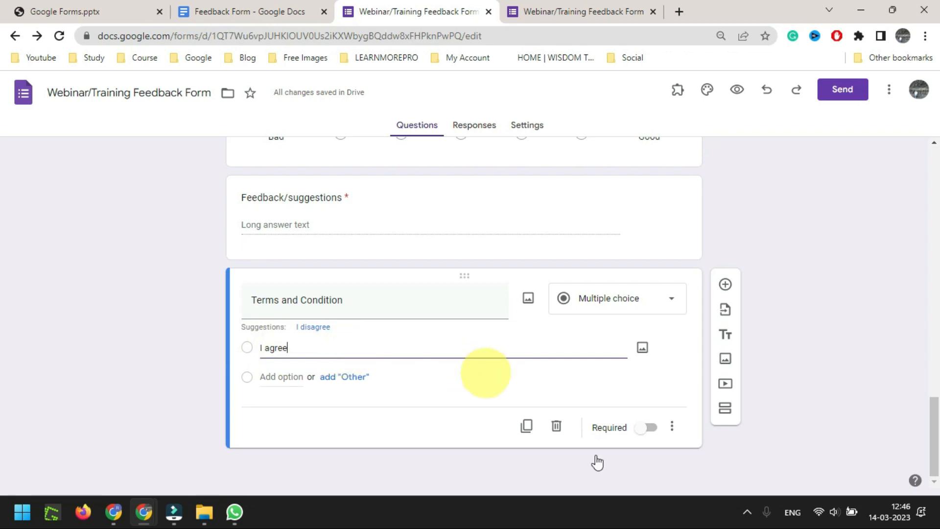
pyautogui.click(649, 428)
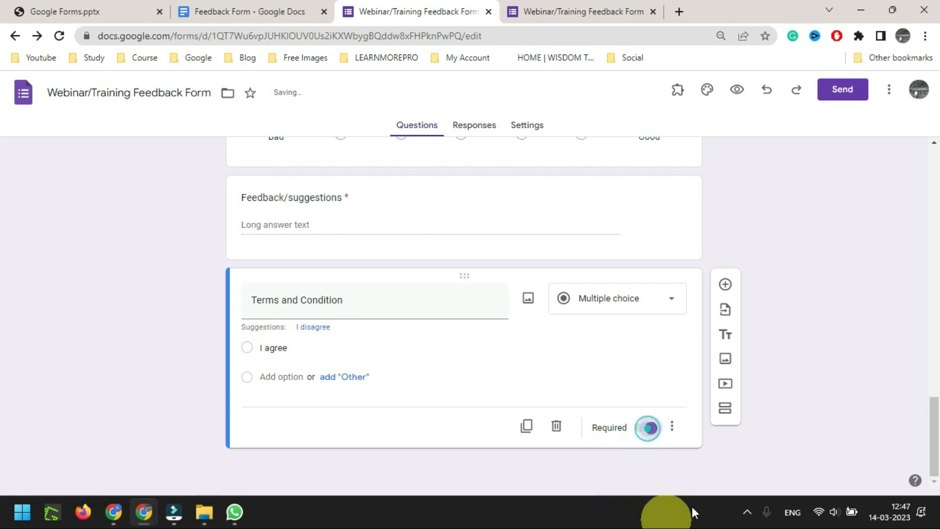
# Add the marketing-consent sentence from the document as the question's description
pyautogui.click(673, 428)
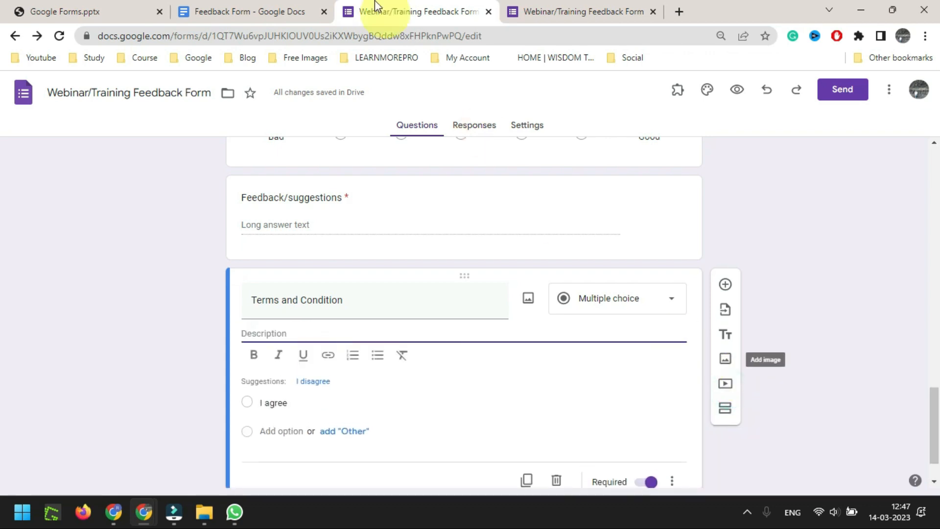
pyautogui.click(269, 9)
pyautogui.moveTo(480, 395); pyautogui.dragTo(334, 376)
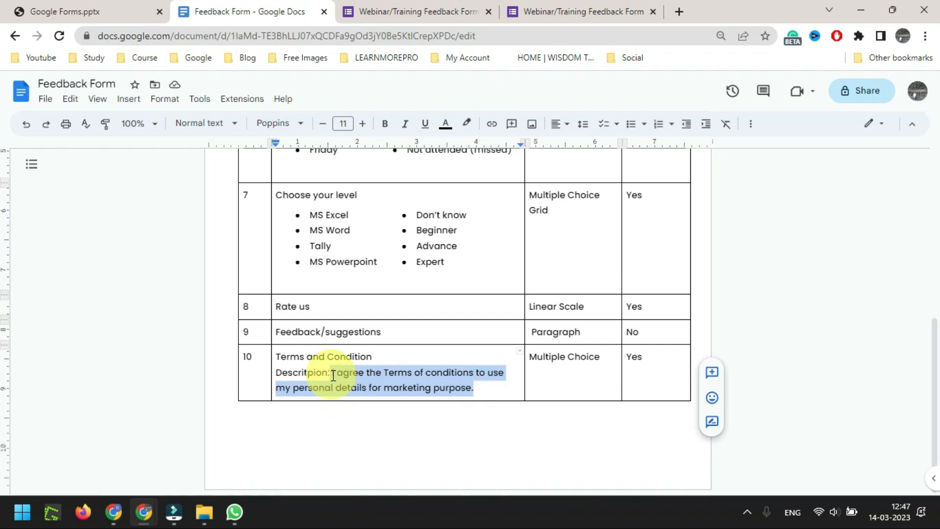
pyautogui.click(419, 11)
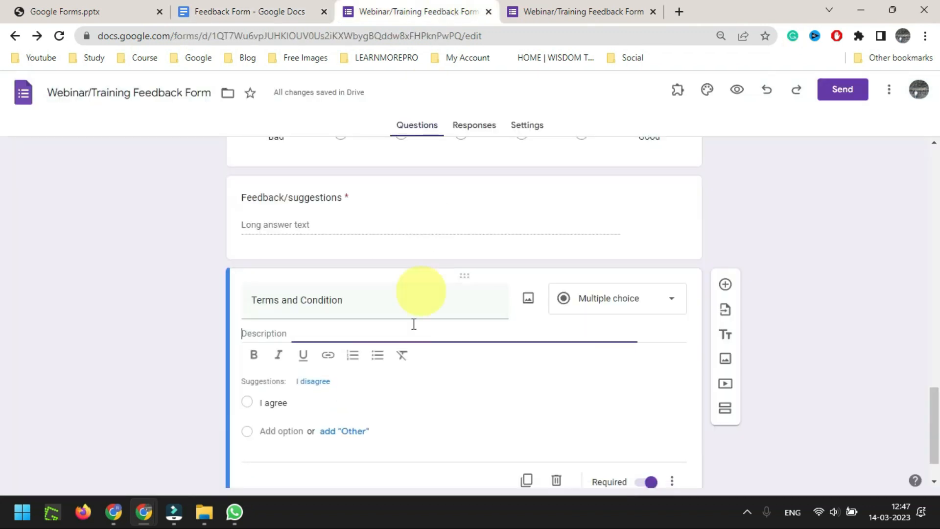
pyautogui.write('I agree the Terms and Conditions to use my personal details for marketing purpose.')
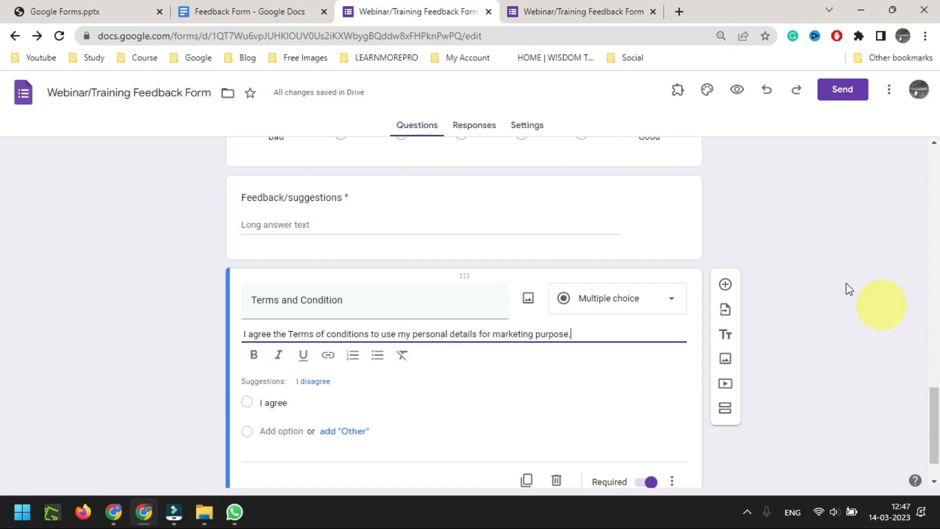
pyautogui.scroll(12, 636, 333)
pyautogui.scroll(10, 636, 336)
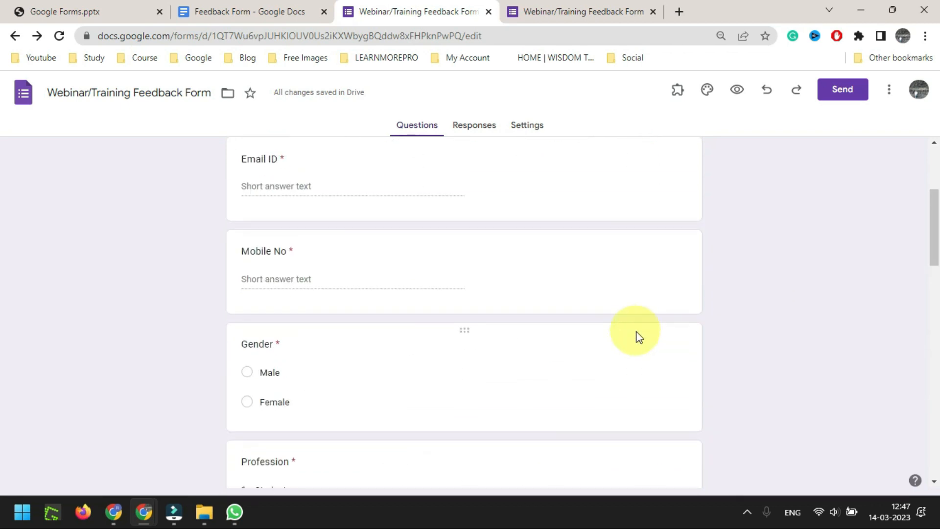
# Reload the live form preview with F5 and scroll through the restored answers
pyautogui.click(563, 7)
pyautogui.press('F5')
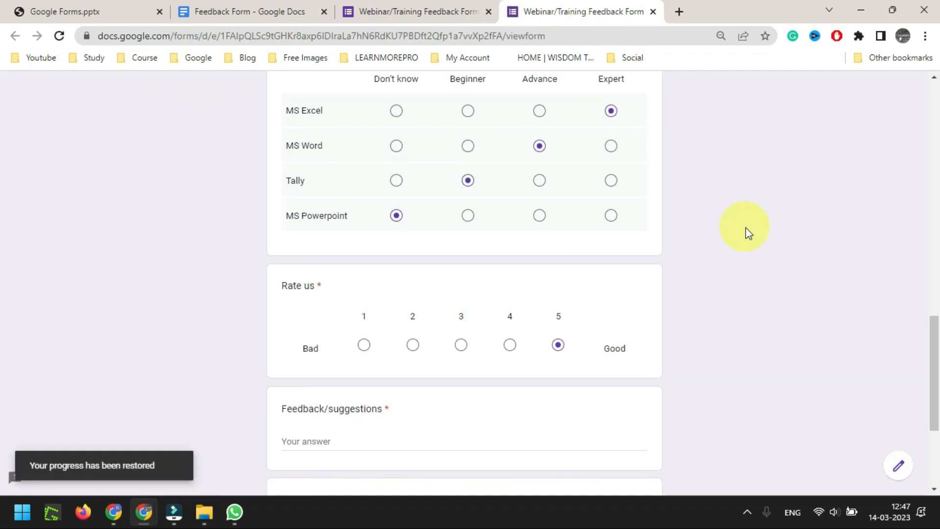
pyautogui.scroll(8, 746, 232)
pyautogui.scroll(10, 746, 232)
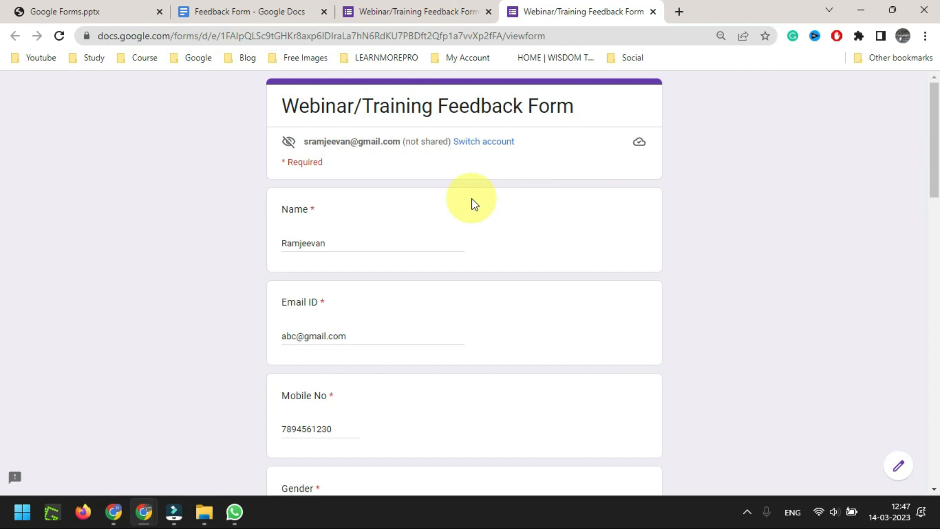
pyautogui.scroll(-1, 444, 138)
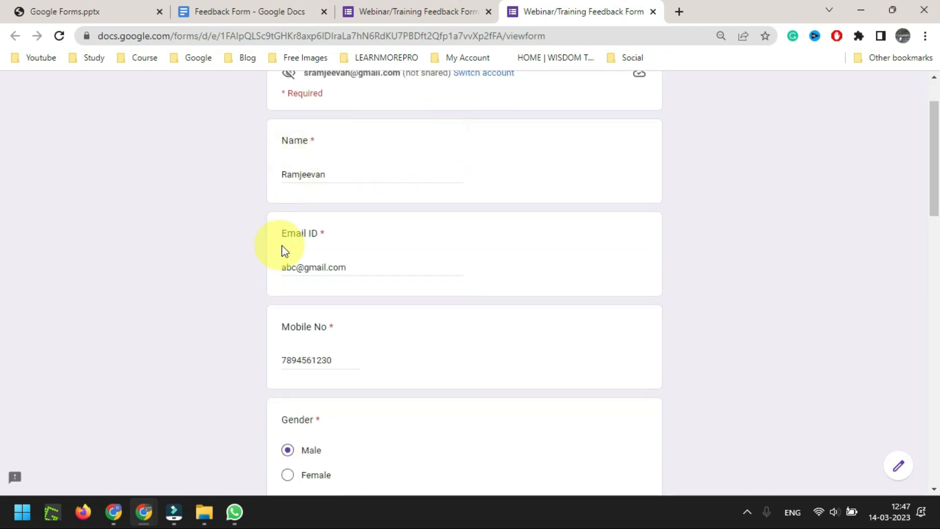
pyautogui.scroll(-3, 378, 236)
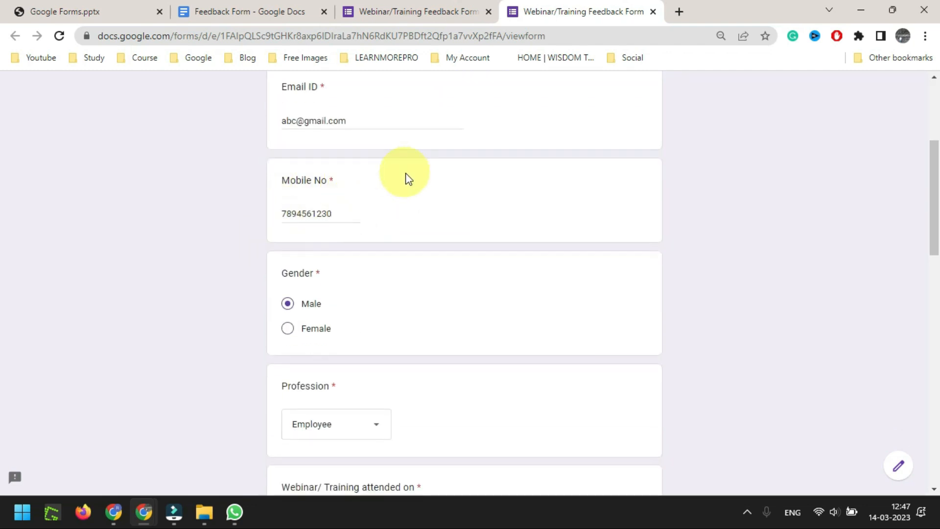
pyautogui.scroll(-5, 409, 180)
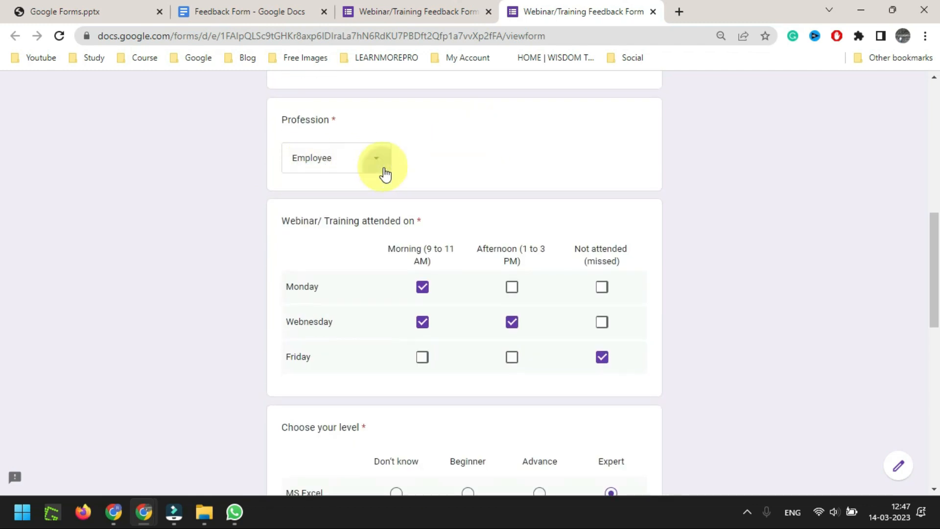
# Keep Employee as the profession and scroll down to the Terms and Condition question
pyautogui.click(384, 169)
pyautogui.click(340, 176)
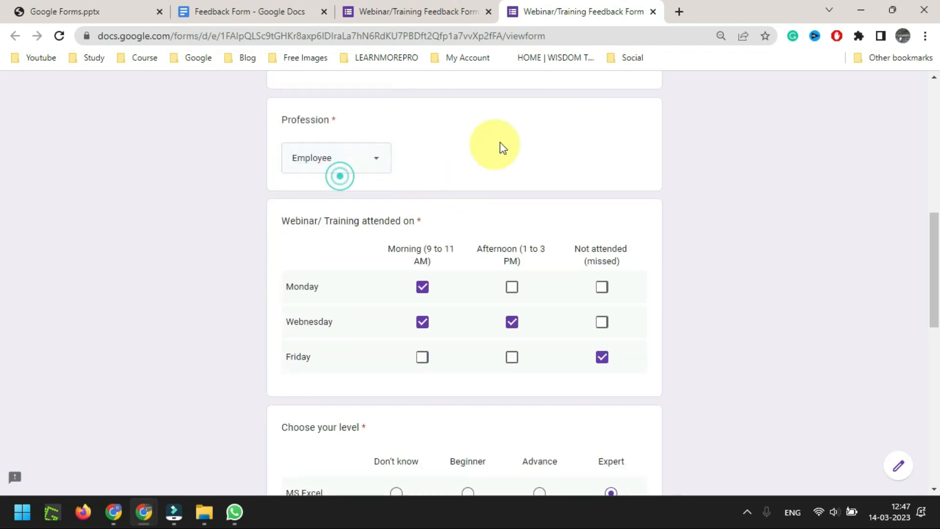
pyautogui.scroll(-3, 500, 142)
pyautogui.moveTo(279, 87); pyautogui.dragTo(430, 93)
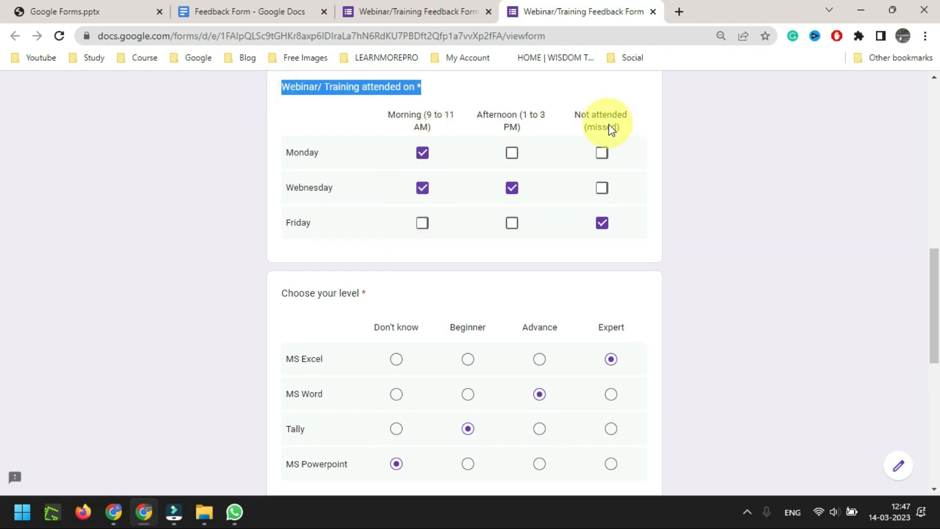
pyautogui.scroll(-4, 625, 181)
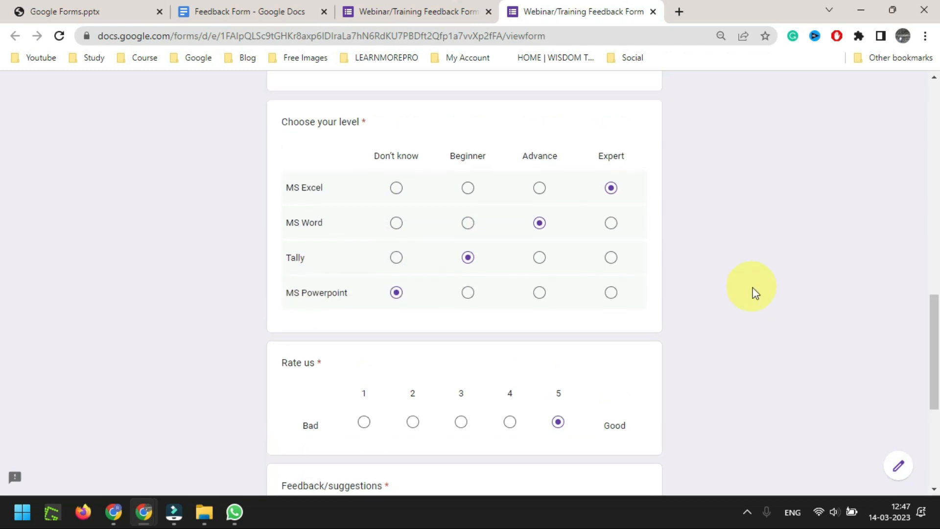
pyautogui.scroll(4, 750, 289)
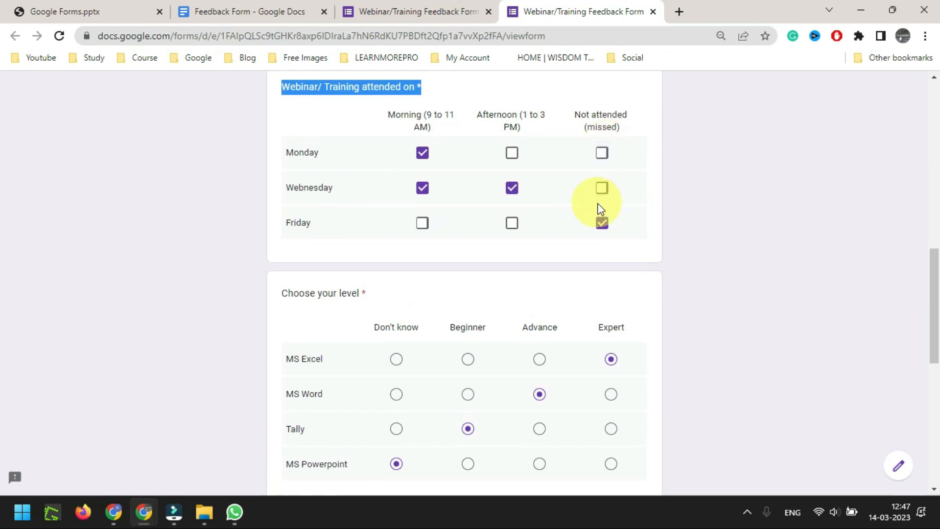
pyautogui.scroll(-3, 637, 220)
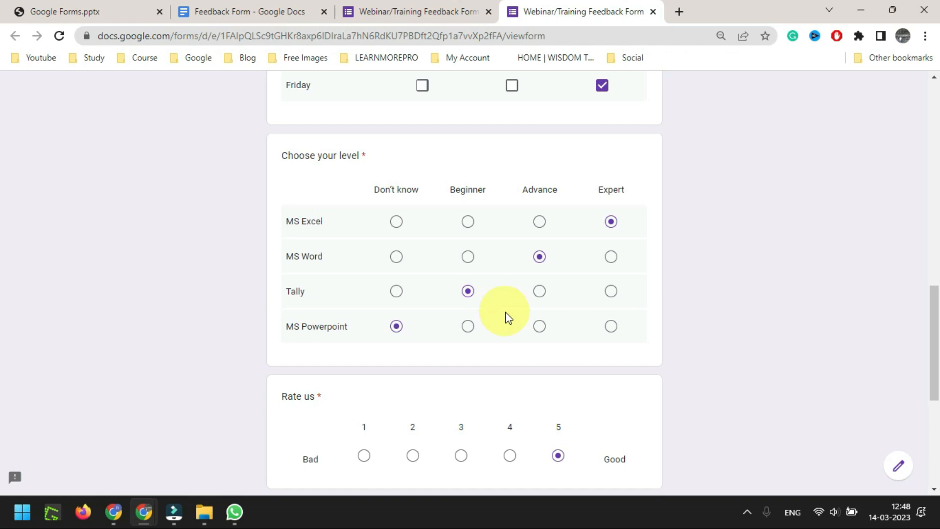
pyautogui.scroll(-1, 505, 313)
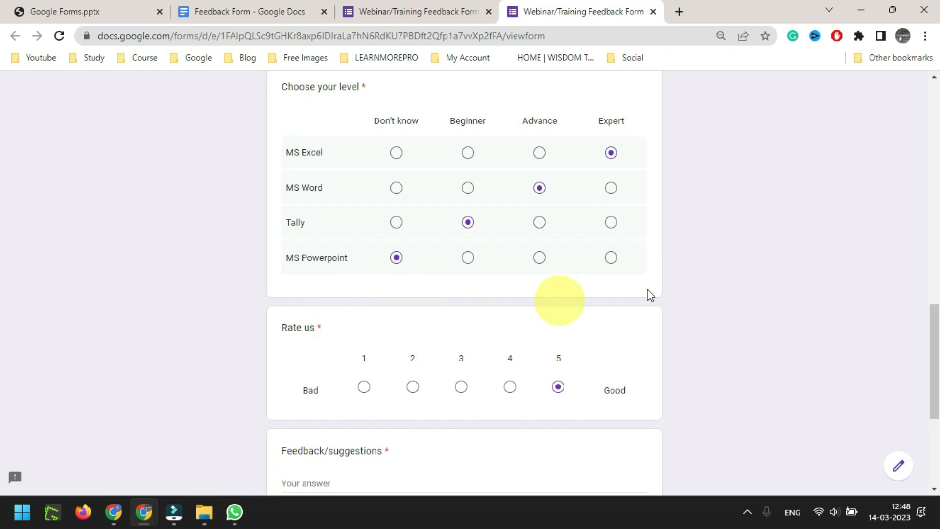
pyautogui.scroll(-2, 705, 281)
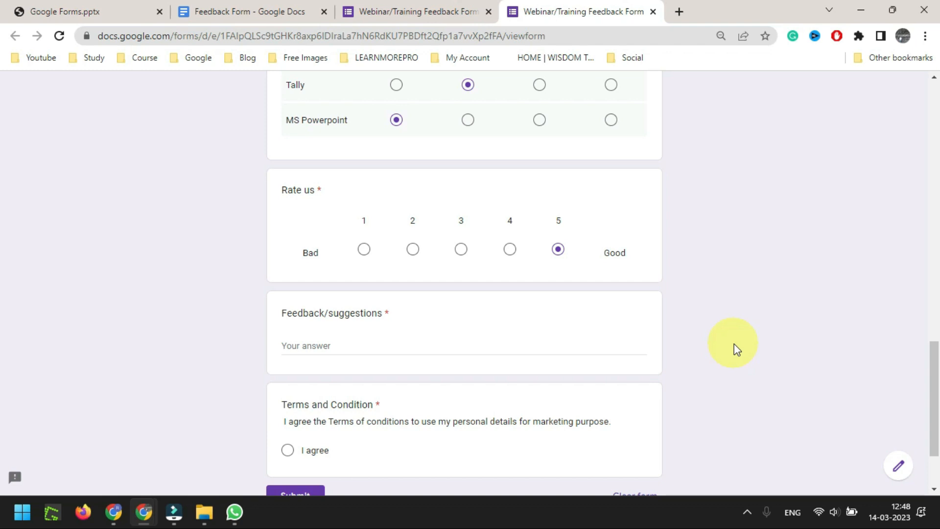
# Set Rate us to 1, answer Feedback/suggestions with NA, and tick I agree
pyautogui.click(364, 249)
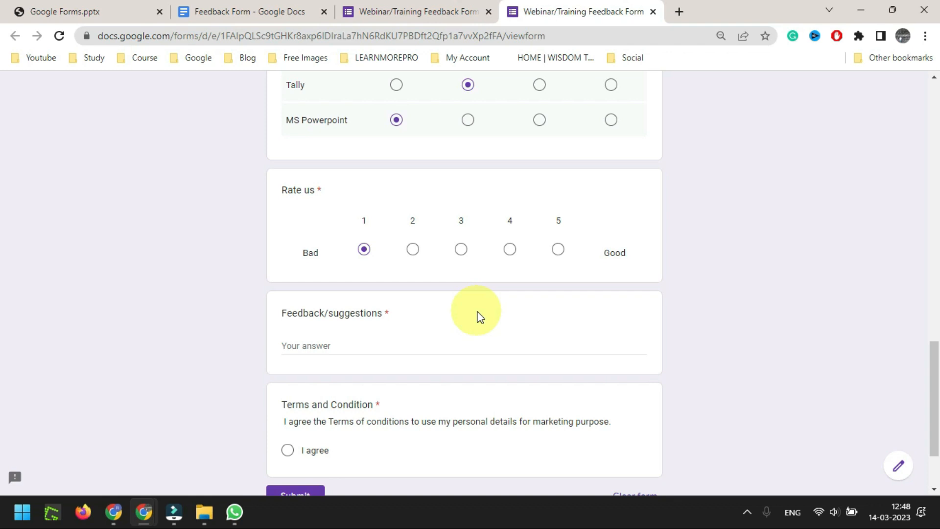
pyautogui.scroll(-2, 447, 304)
pyautogui.click(341, 275)
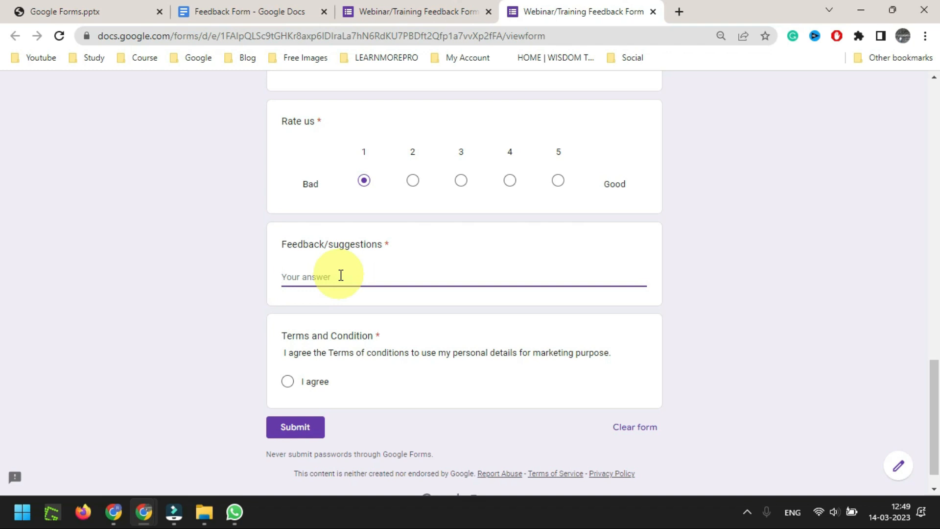
pyautogui.scroll(-1, 257, 259)
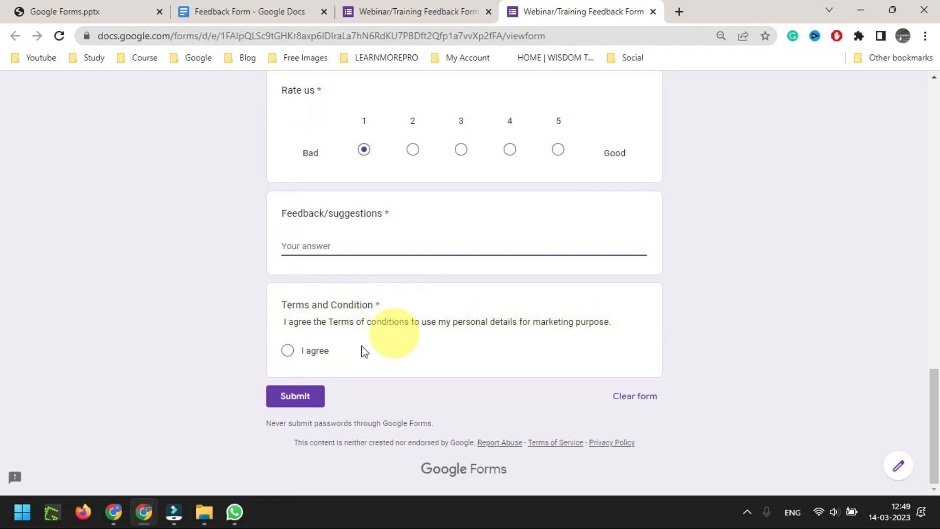
pyautogui.click(292, 356)
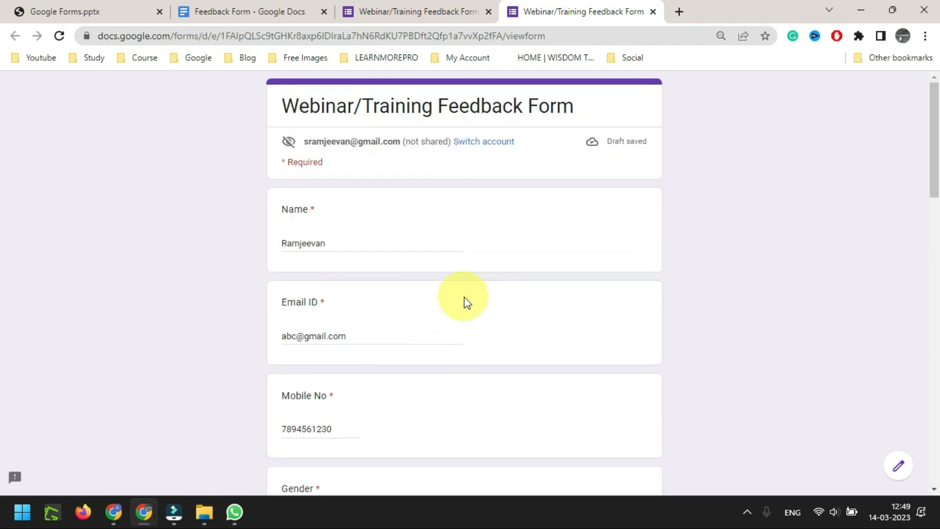
pyautogui.moveTo(279, 105); pyautogui.dragTo(603, 108)
# Scroll back to Rate us, change the rating to 4, and submit the response
pyautogui.scroll(-1, 510, 230)
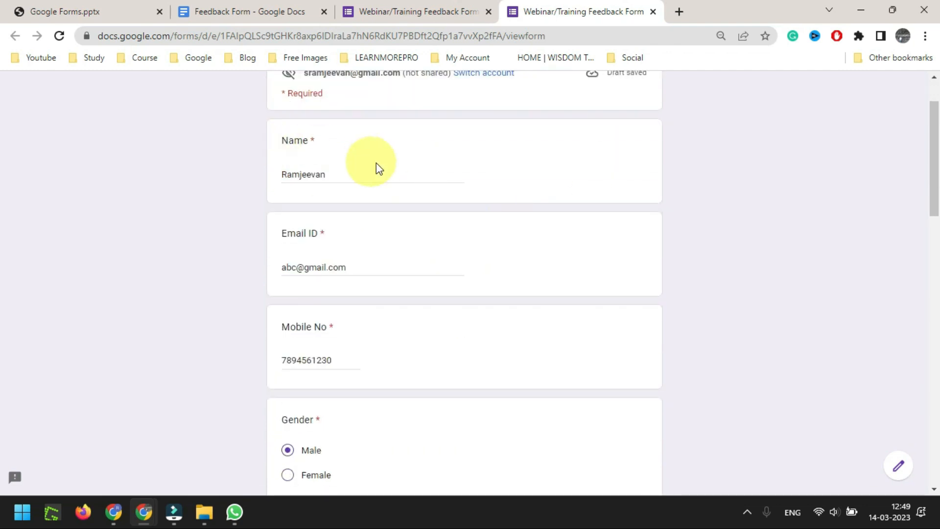
pyautogui.scroll(-3, 421, 196)
pyautogui.scroll(-5, 443, 212)
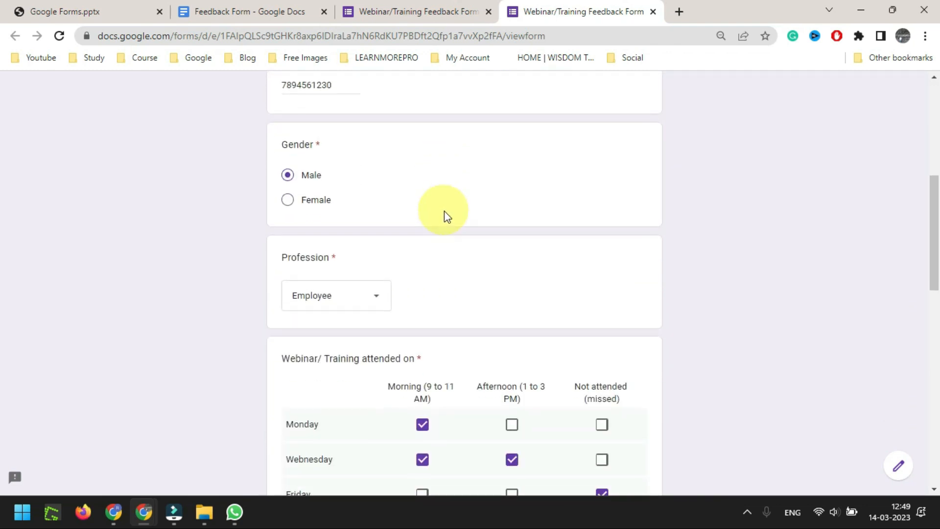
pyautogui.scroll(-1, 508, 168)
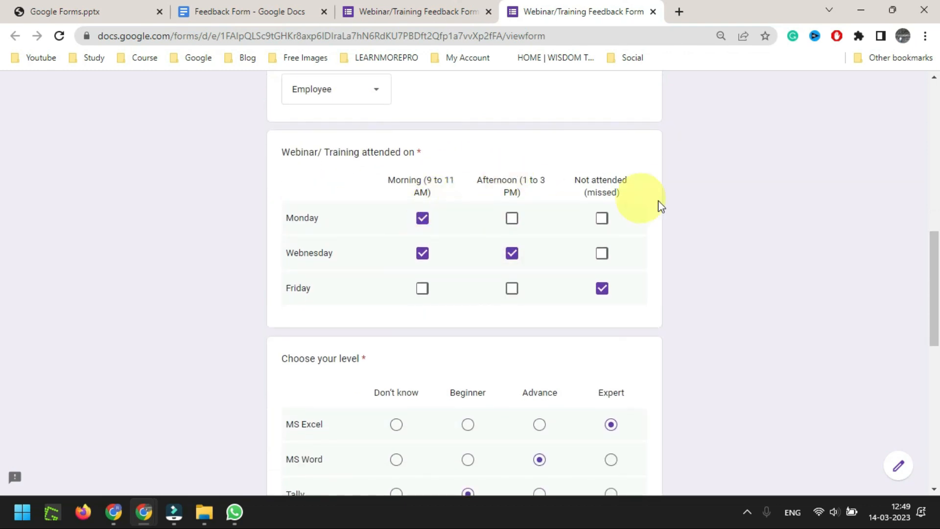
pyautogui.scroll(-1, 597, 211)
pyautogui.scroll(2, 601, 209)
pyautogui.moveTo(274, 219); pyautogui.dragTo(724, 241)
pyautogui.scroll(-4, 720, 236)
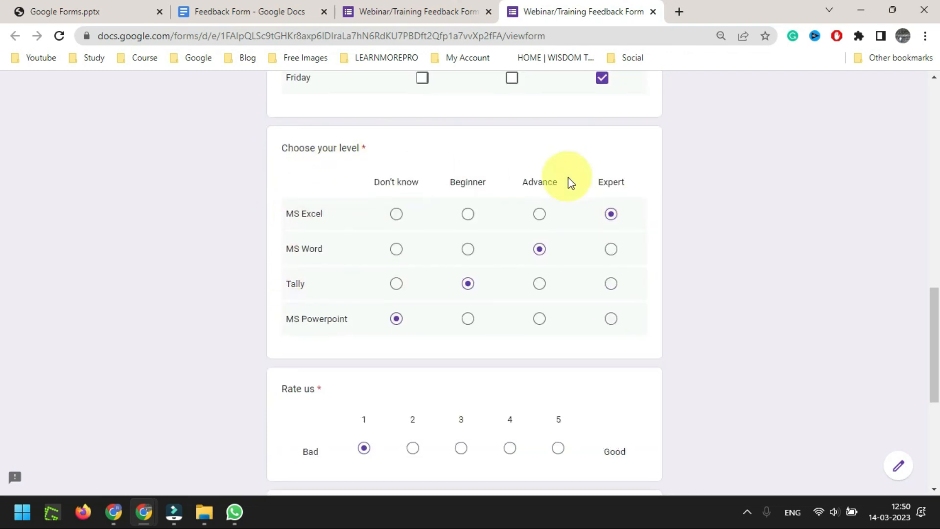
pyautogui.scroll(-2, 384, 262)
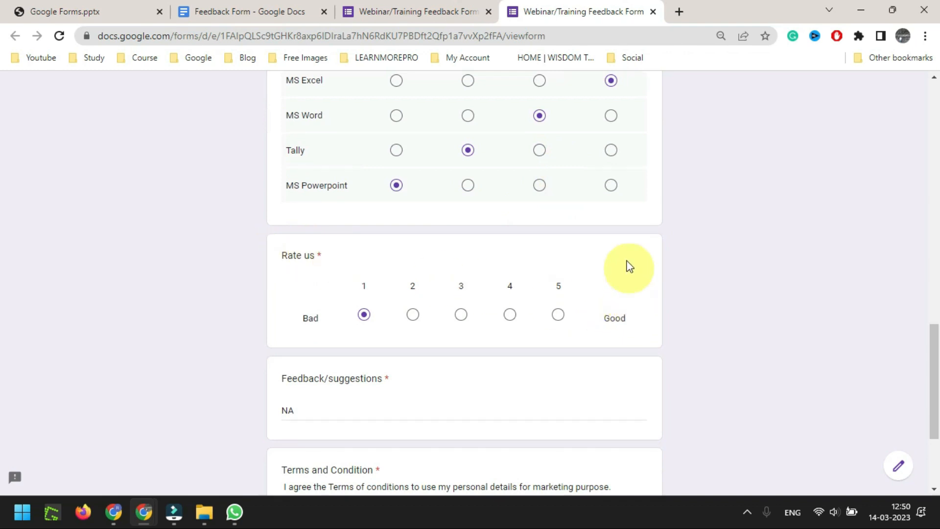
pyautogui.scroll(-3, 346, 251)
pyautogui.scroll(7, 478, 262)
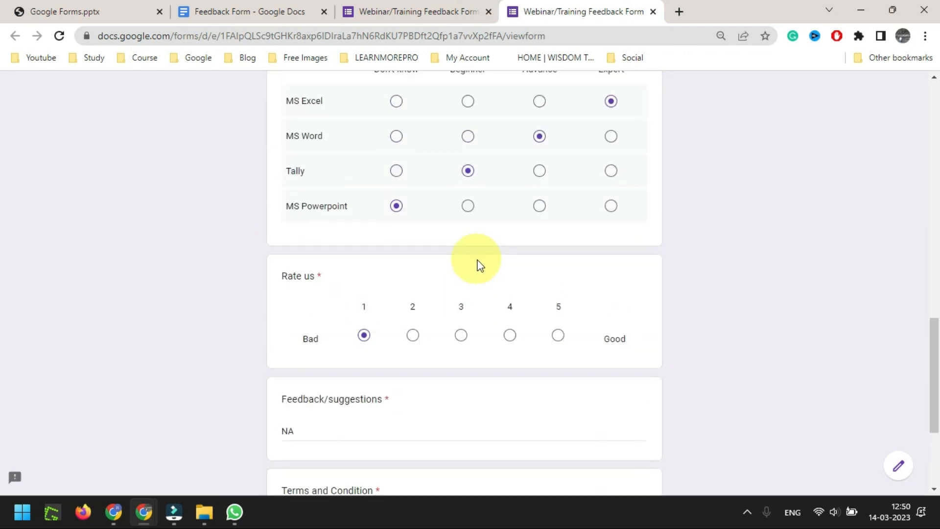
pyautogui.scroll(-7, 478, 262)
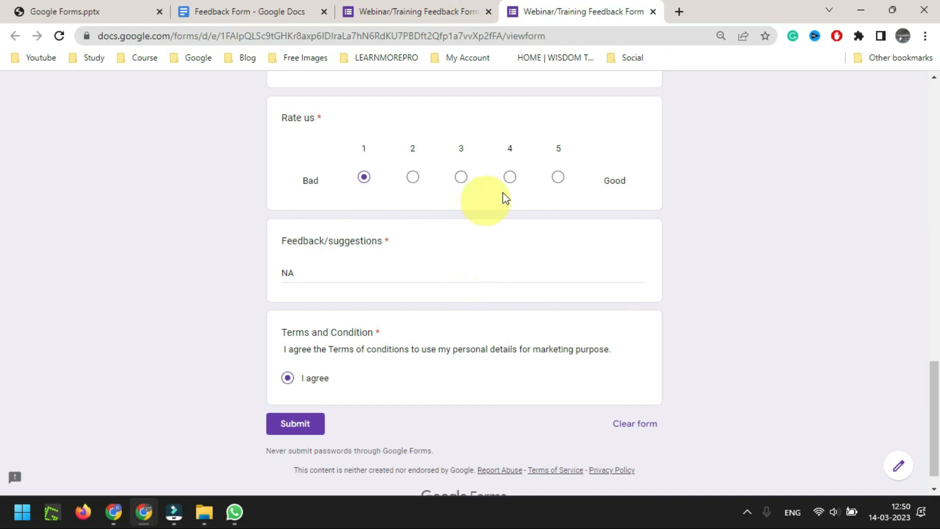
pyautogui.click(510, 177)
pyautogui.click(293, 423)
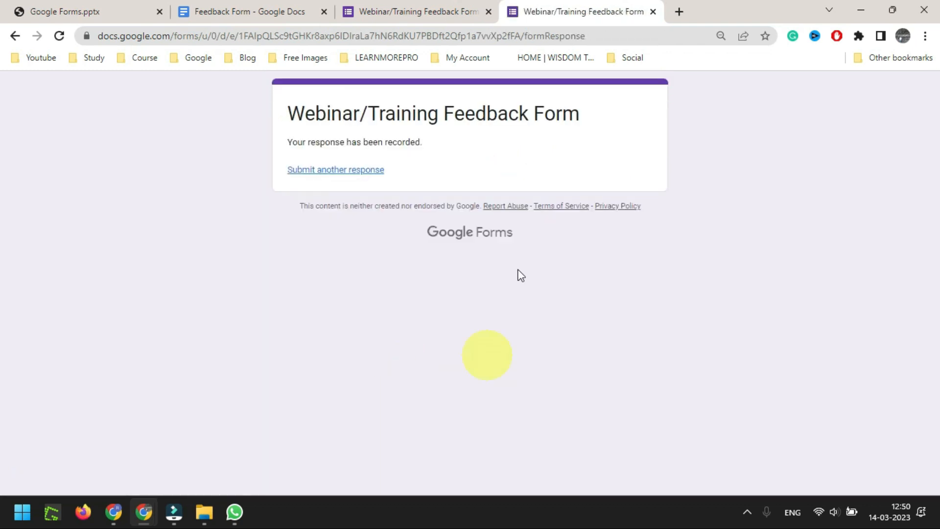
# Open the editor's Responses tab and review the Summary charts for the single response
pyautogui.click(423, 11)
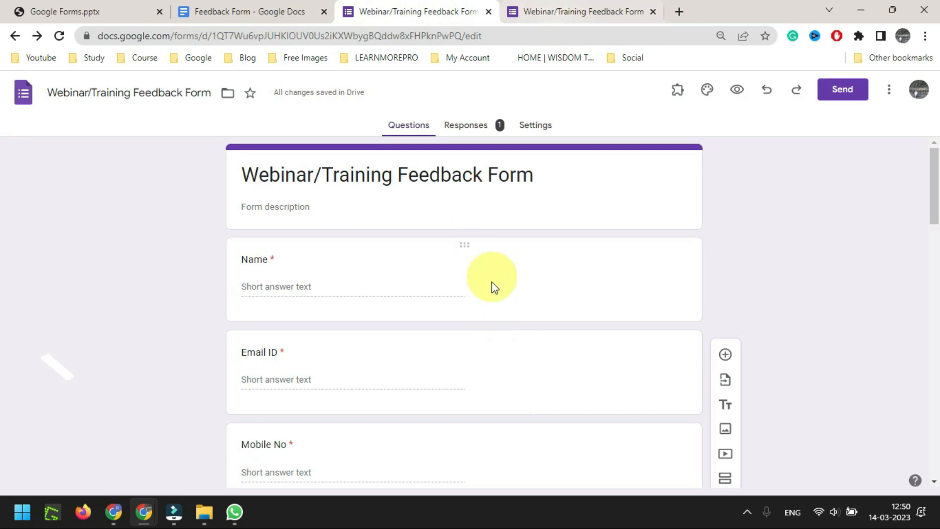
pyautogui.click(470, 128)
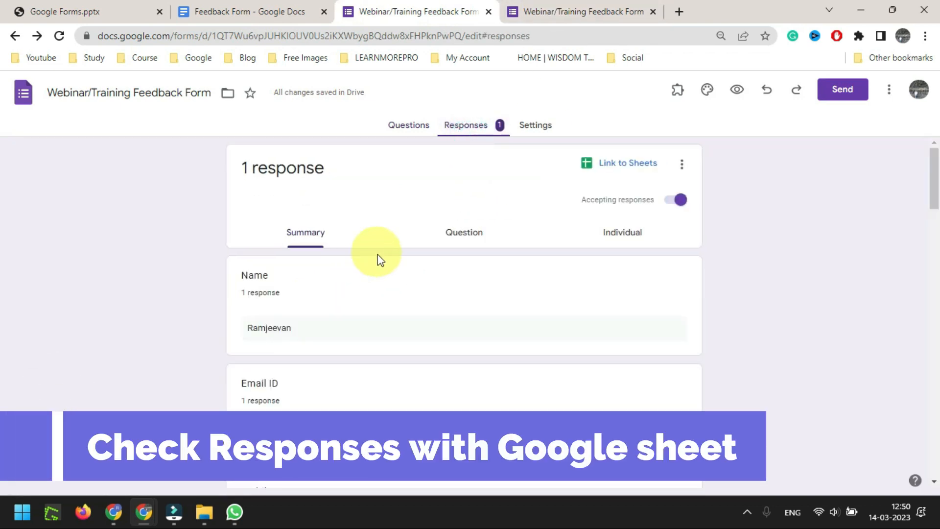
pyautogui.scroll(-15, 415, 333)
pyautogui.scroll(-4, 416, 335)
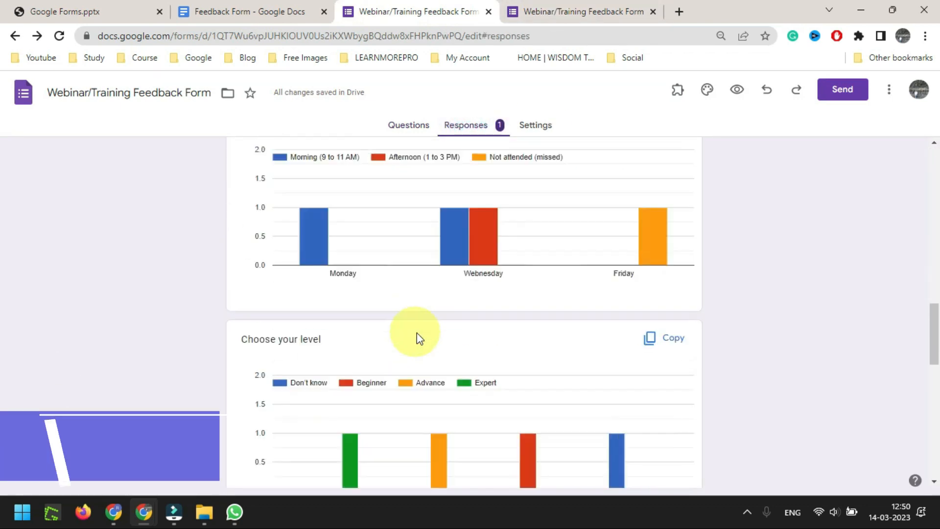
pyautogui.scroll(-4, 442, 325)
pyautogui.scroll(-3, 451, 318)
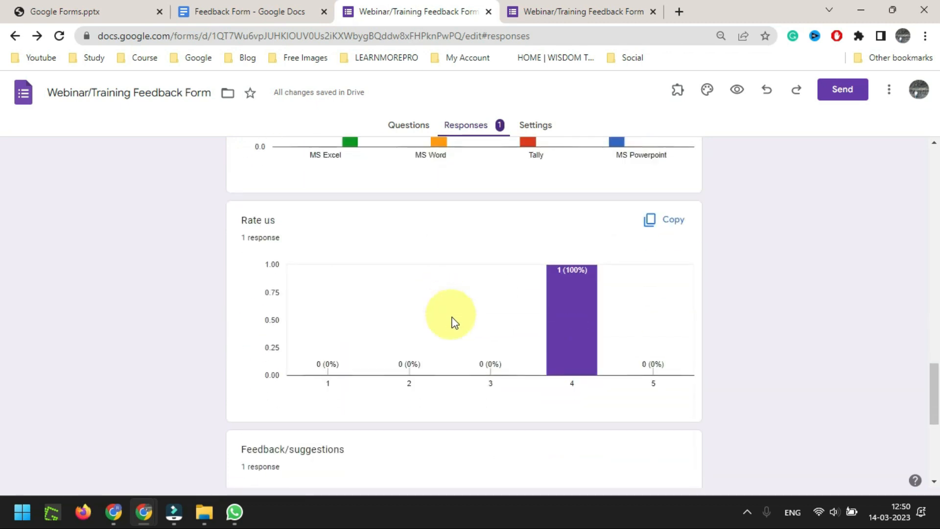
pyautogui.scroll(5, 453, 318)
pyautogui.scroll(20, 484, 327)
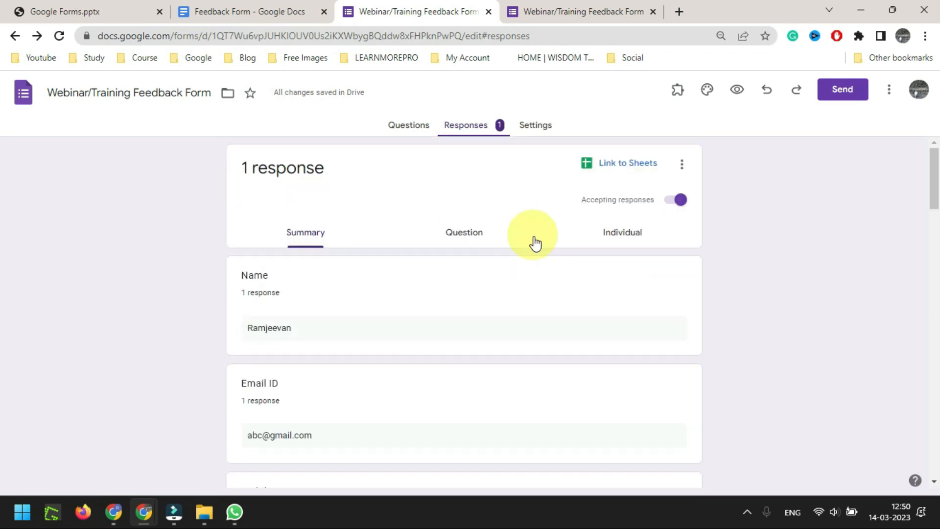
# Link the responses to the existing 'Contact Form (Responses)' spreadsheet through Link to Sheets
pyautogui.click(624, 166)
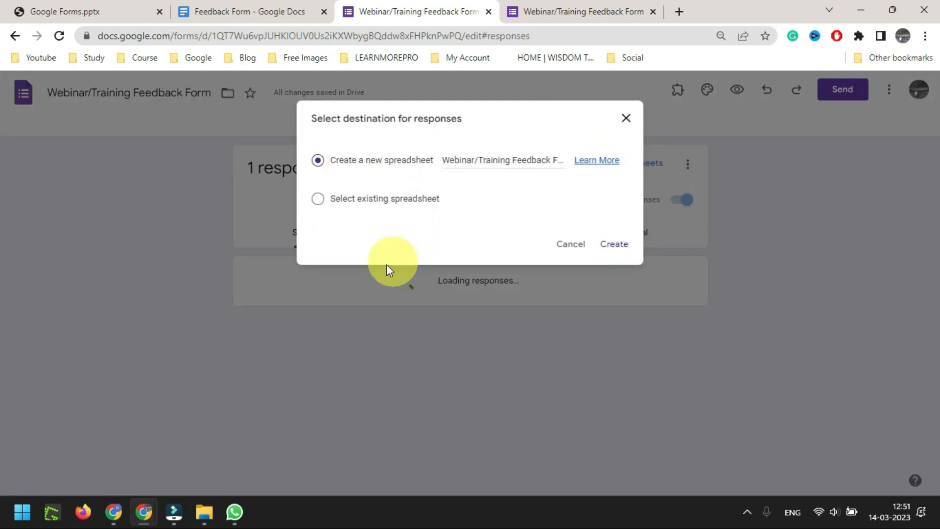
pyautogui.click(319, 199)
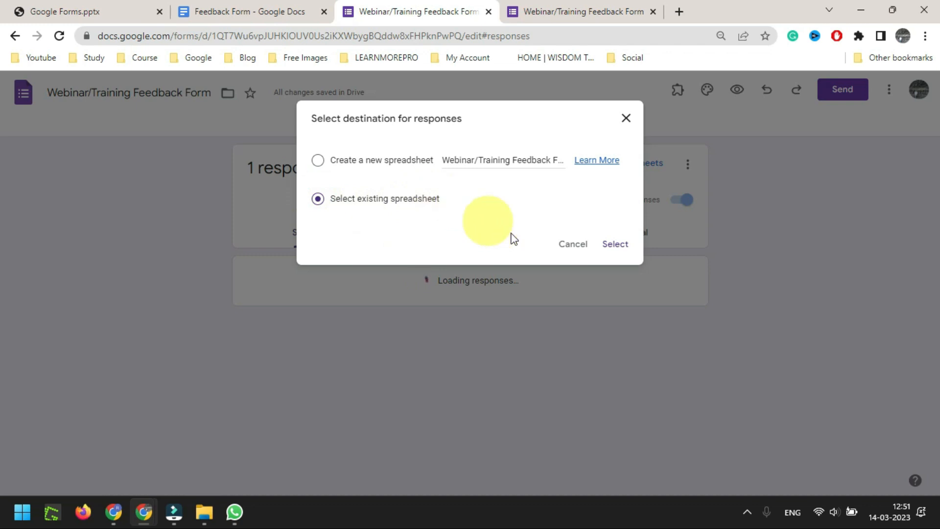
pyautogui.click(618, 242)
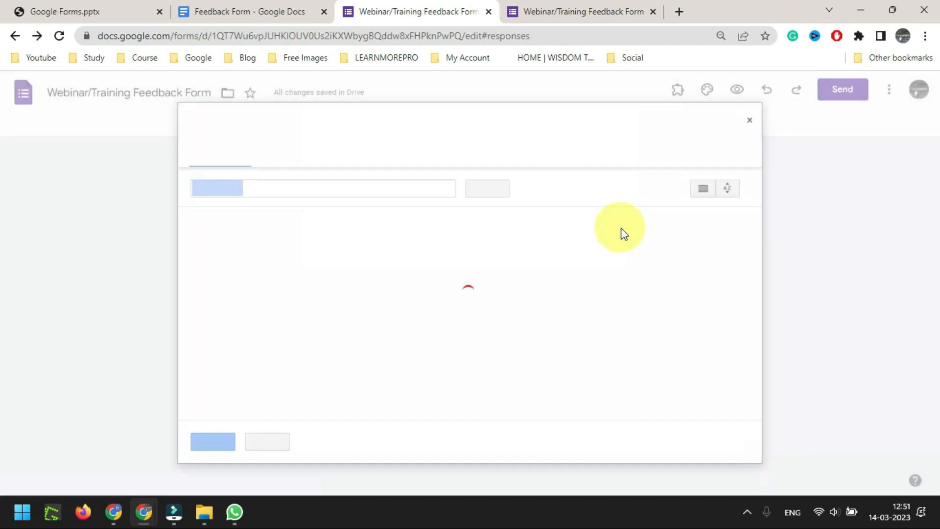
pyautogui.click(583, 278)
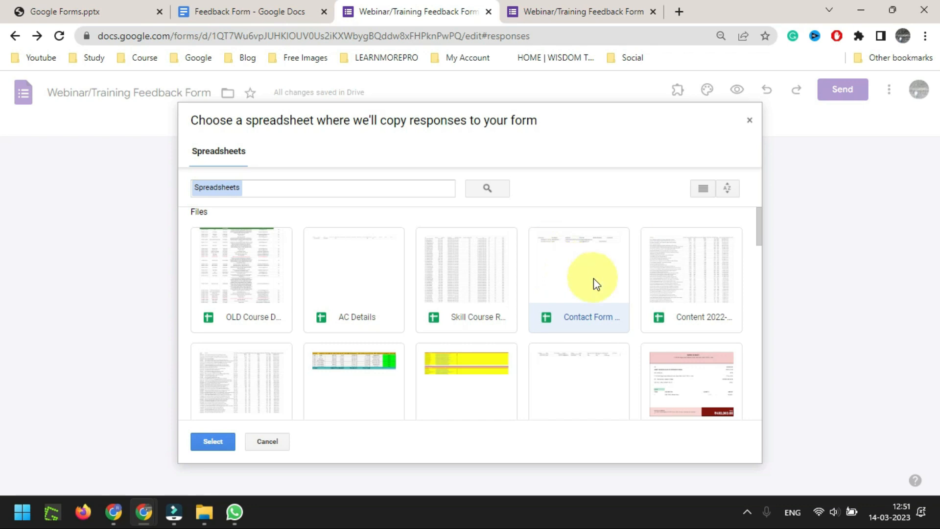
pyautogui.click(220, 443)
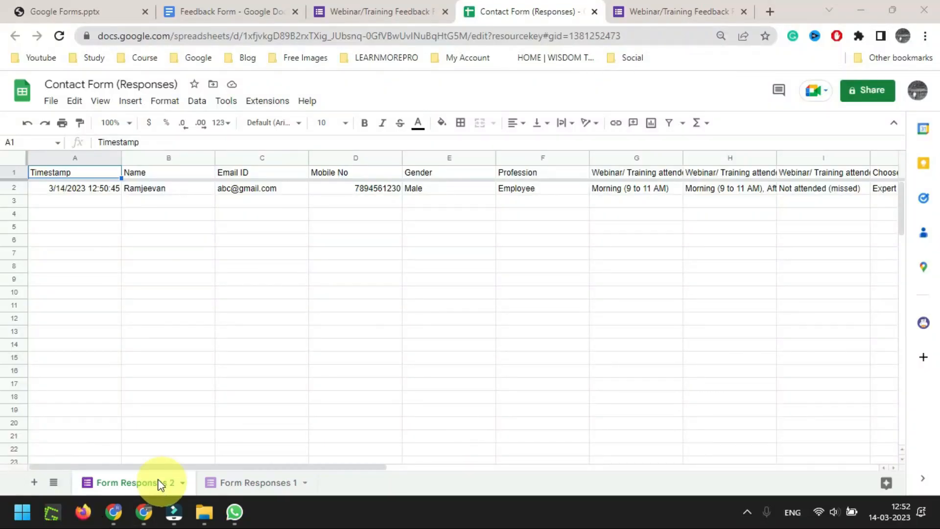
# Auto-fit columns G through L so their attendance question headers are fully readable
pyautogui.click(105, 191)
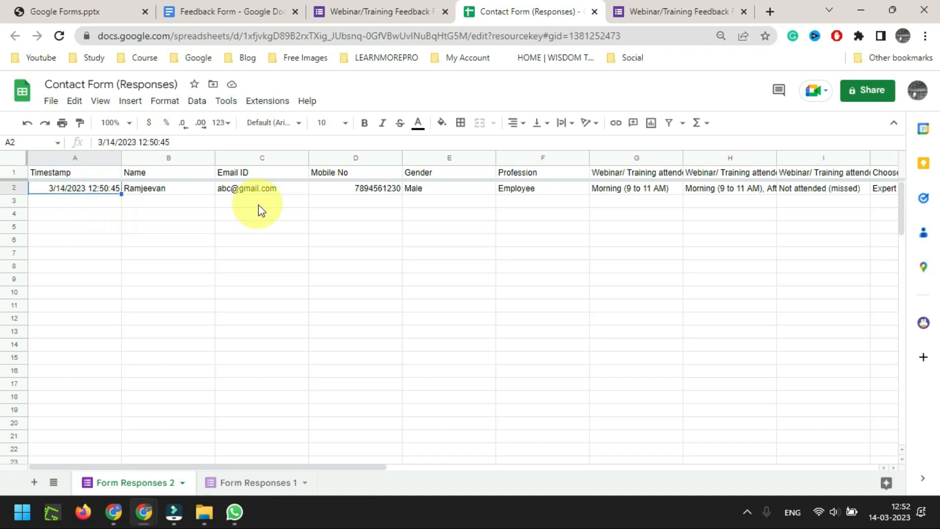
pyautogui.press('Right')
pyautogui.press('Right')
pyautogui.press('Right')
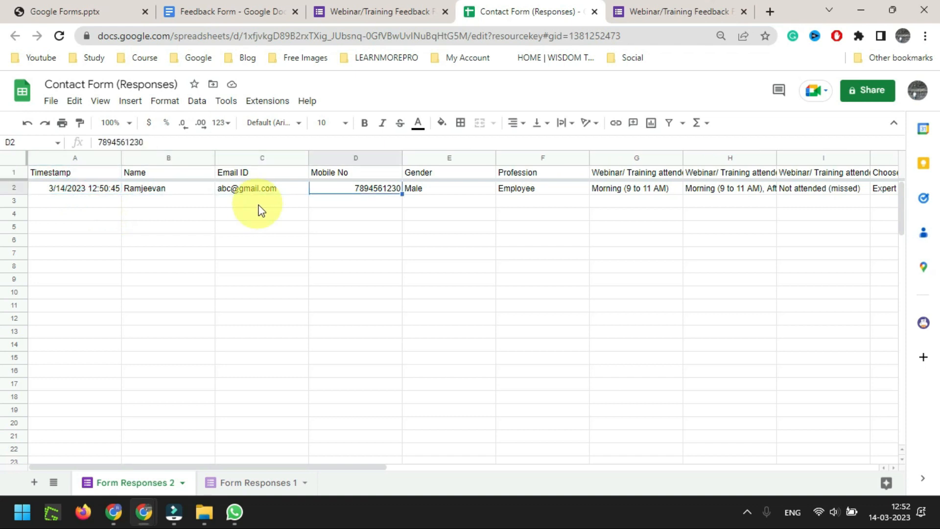
pyautogui.press('Right')
pyautogui.press('Right')
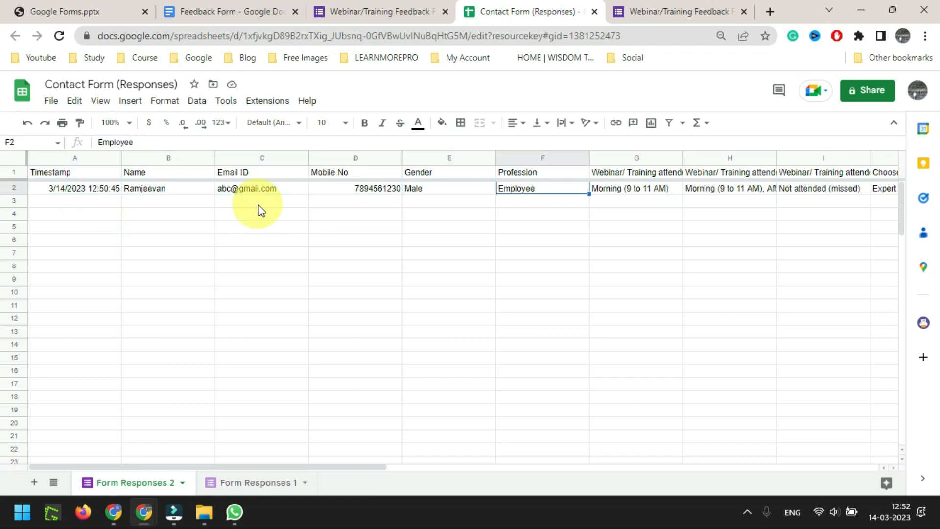
pyautogui.press('Right')
pyautogui.hscroll(3, 259, 205)
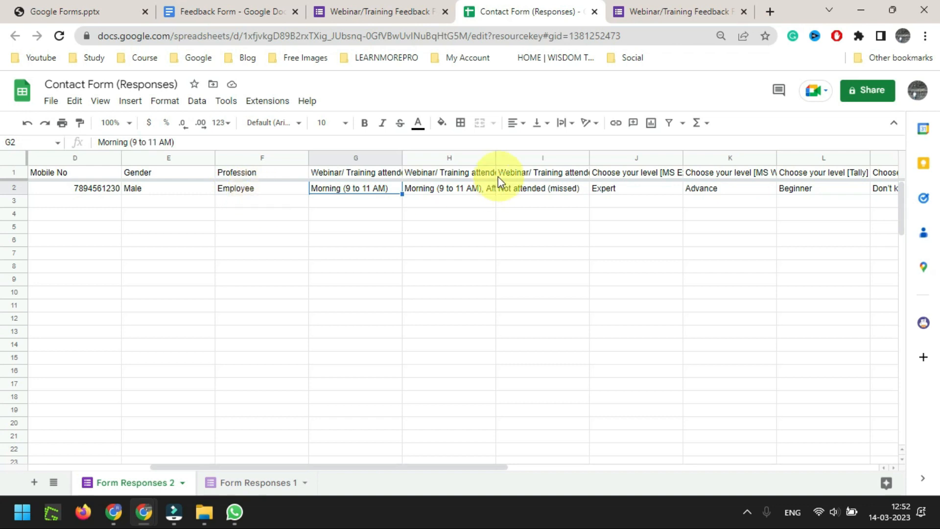
pyautogui.click(375, 175)
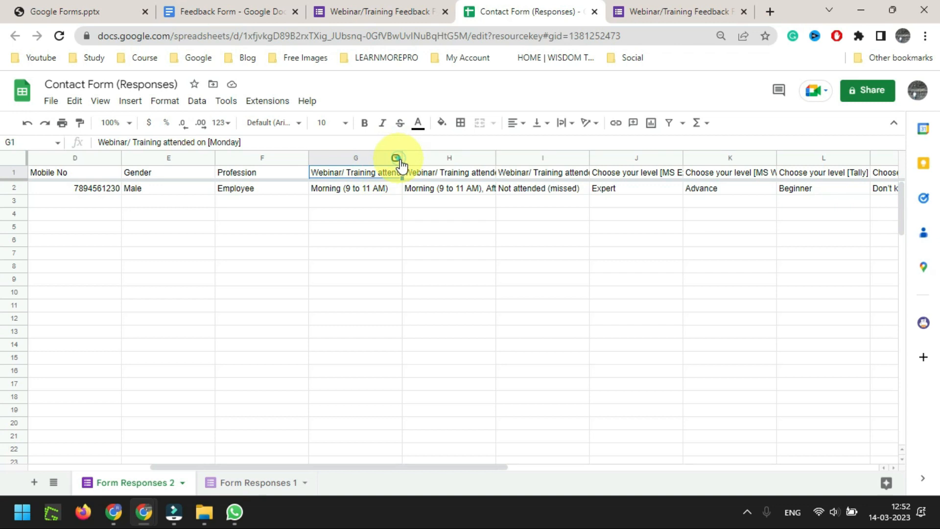
pyautogui.rightClick(394, 157)
pyautogui.click(359, 170)
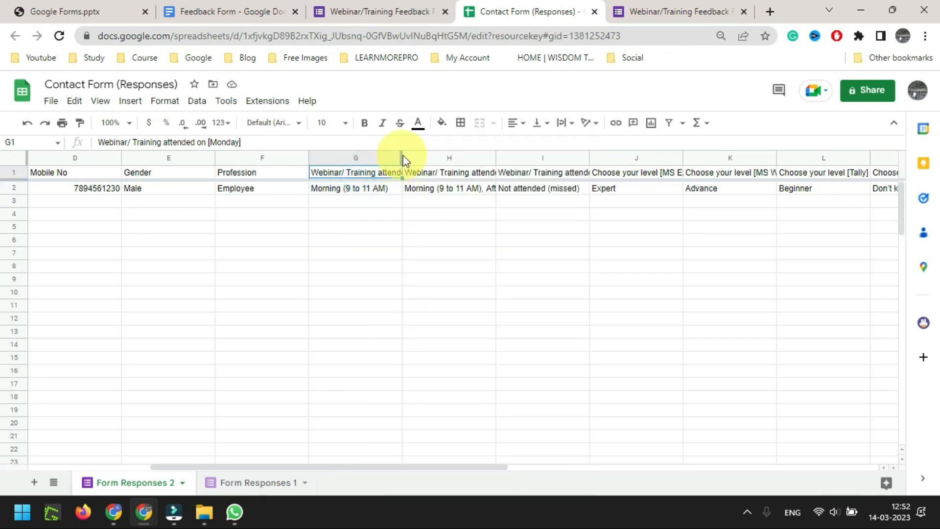
pyautogui.moveTo(377, 157); pyautogui.dragTo(803, 150)
pyautogui.moveTo(803, 150); pyautogui.dragTo(818, 153)
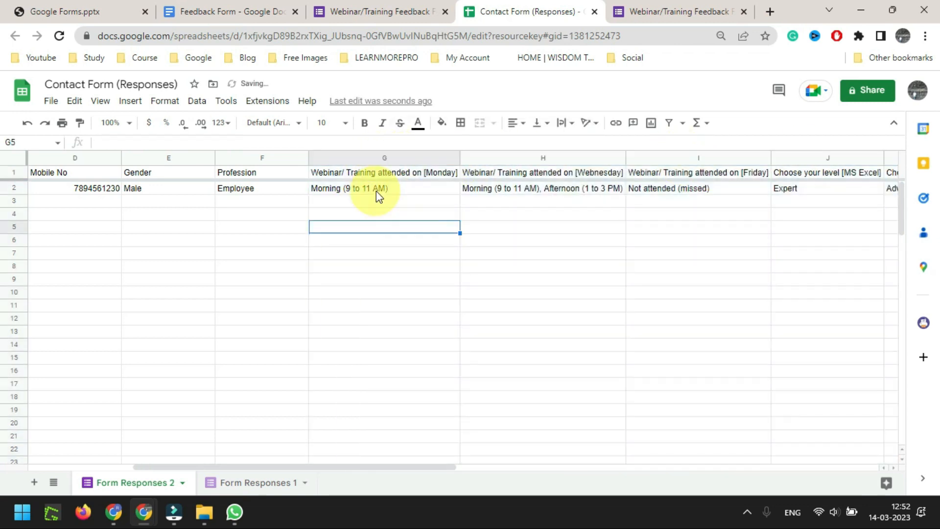
pyautogui.click(376, 191)
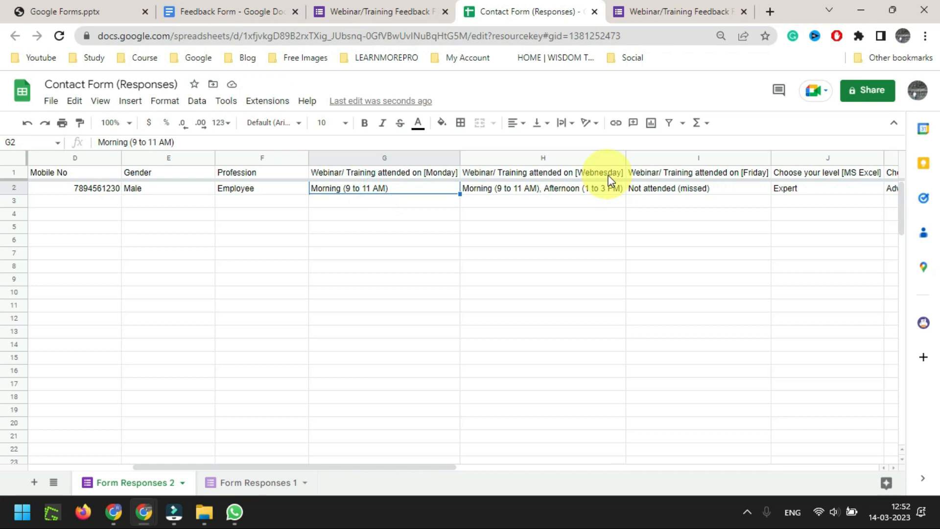
# Check the attendance and skill-level answers, then widen column M to show 'Choose your level [MS Powerpoint]'
pyautogui.click(608, 184)
pyautogui.click(603, 174)
pyautogui.click(605, 184)
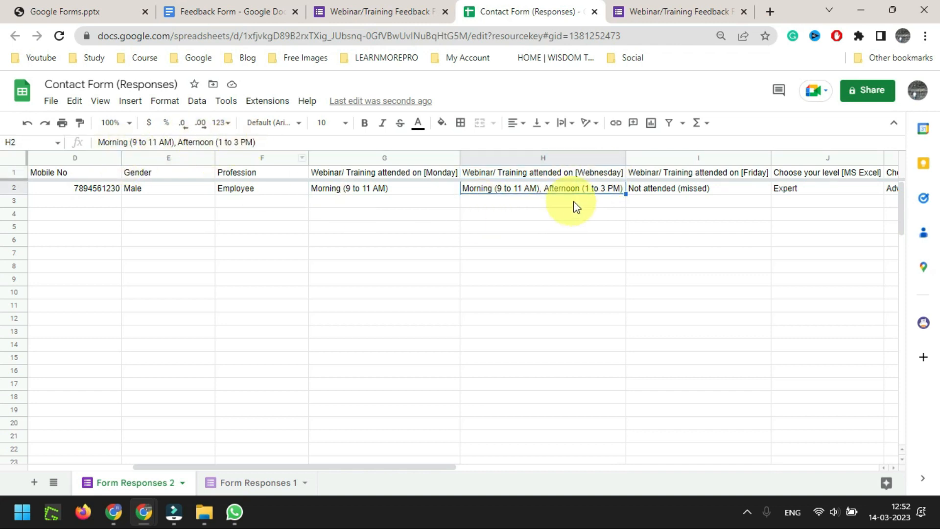
pyautogui.click(687, 191)
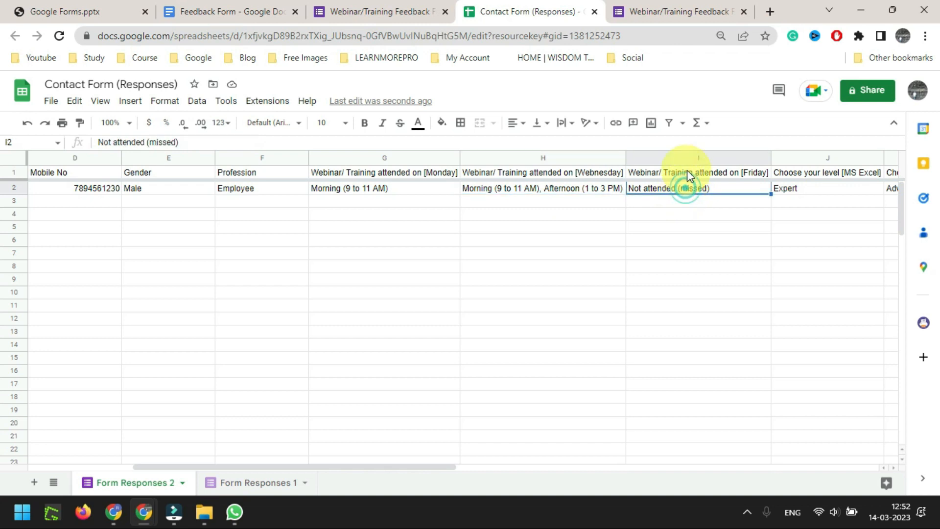
pyautogui.click(687, 172)
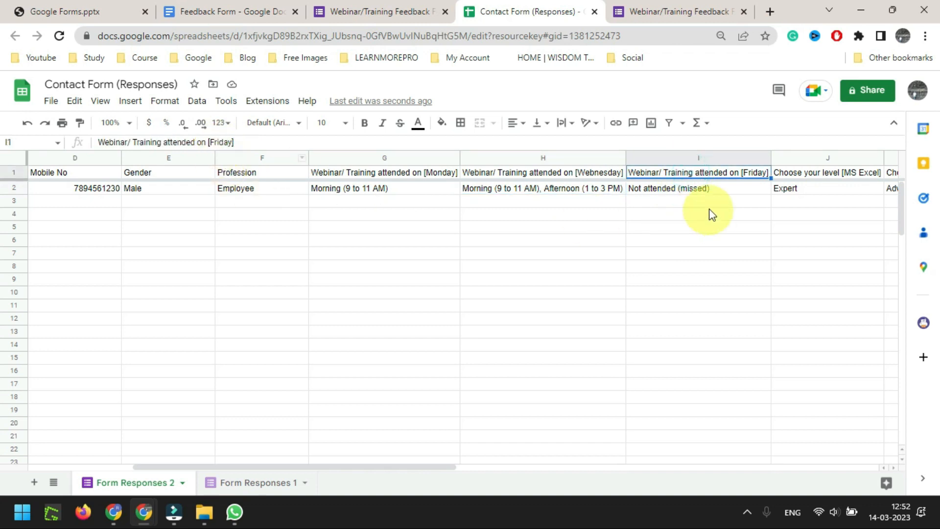
pyautogui.click(706, 189)
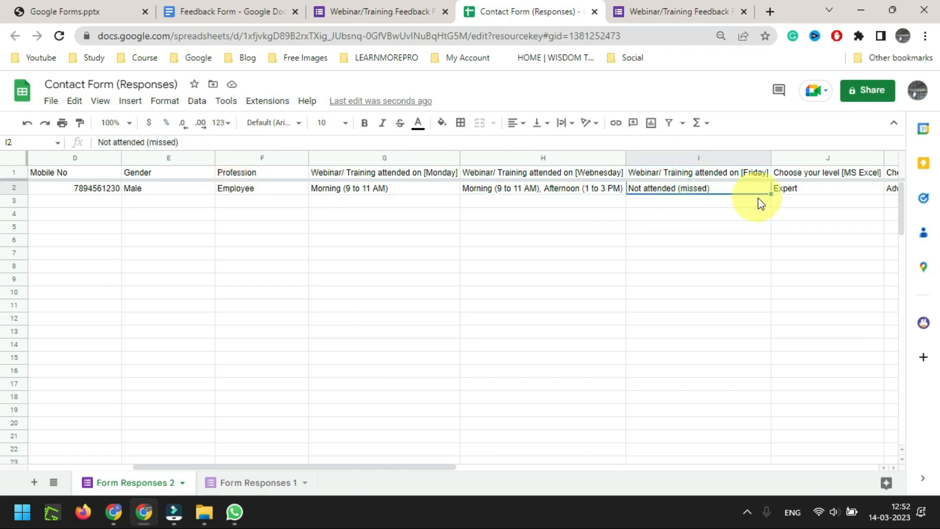
pyautogui.press('Right')
pyautogui.press('Right')
pyautogui.press('Right')
pyautogui.press('Right')
pyautogui.press('Right')
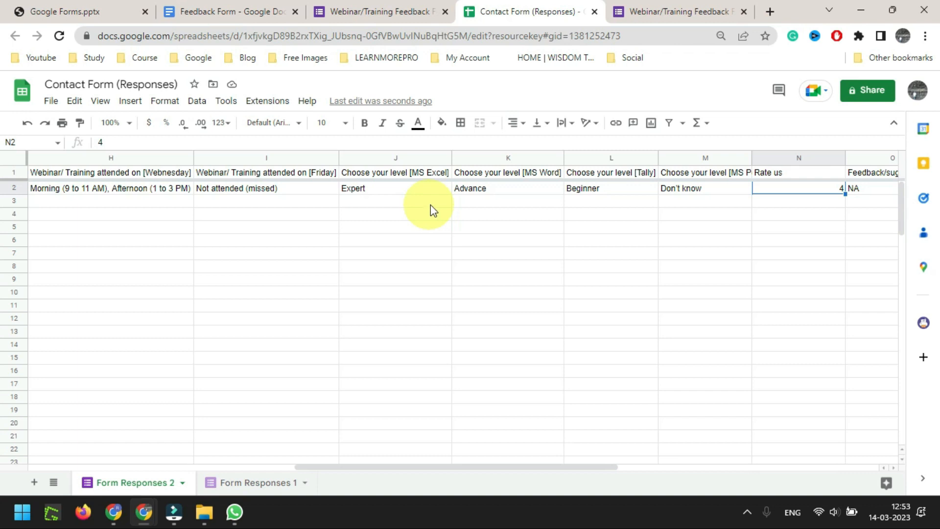
pyautogui.click(805, 189)
pyautogui.click(610, 173)
pyautogui.click(508, 188)
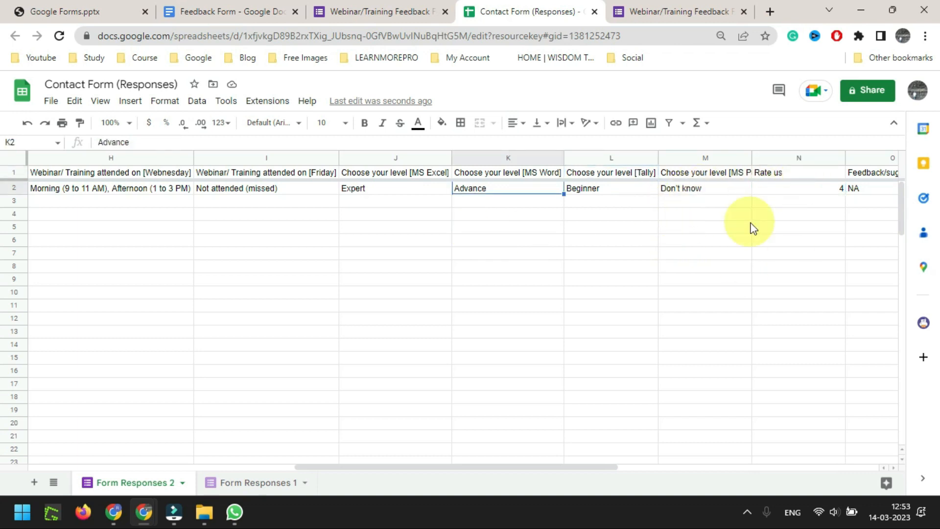
pyautogui.press('Left')
pyautogui.press('Right')
pyautogui.press('Right')
pyautogui.press('Right')
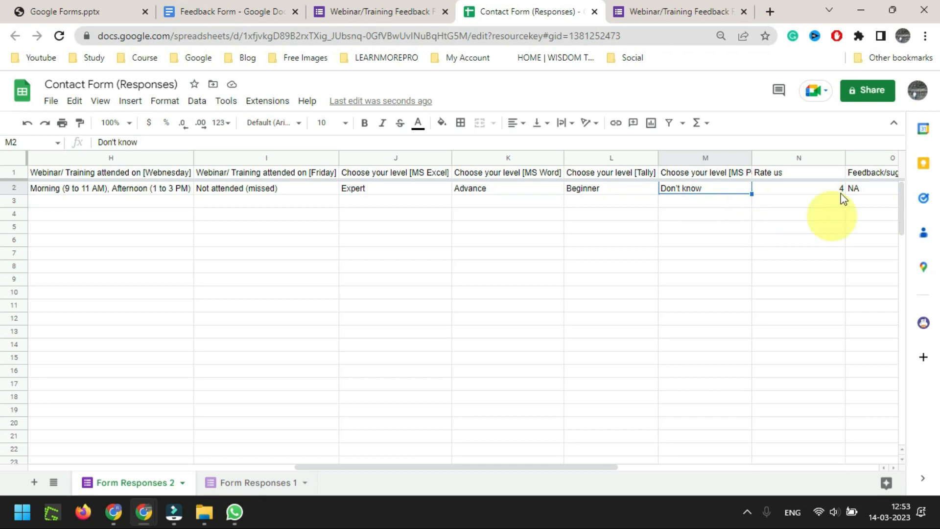
pyautogui.moveTo(749, 157); pyautogui.dragTo(791, 157)
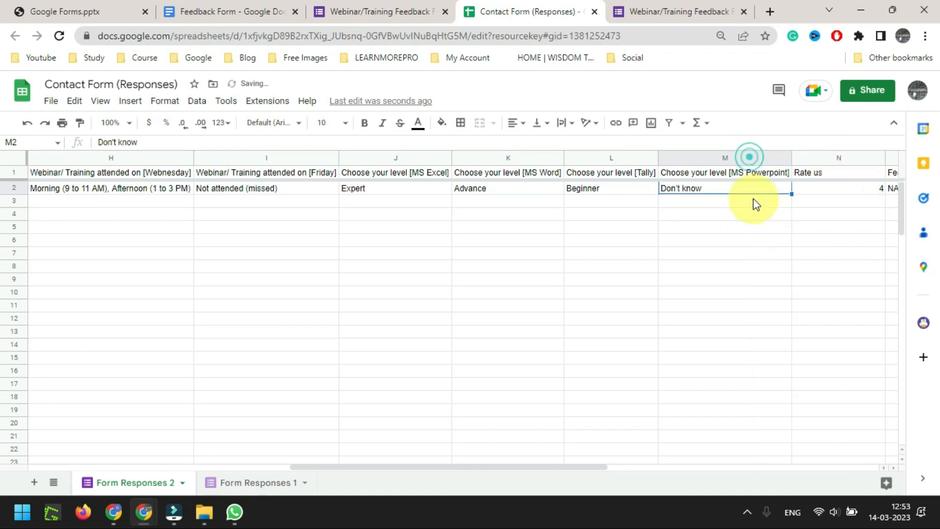